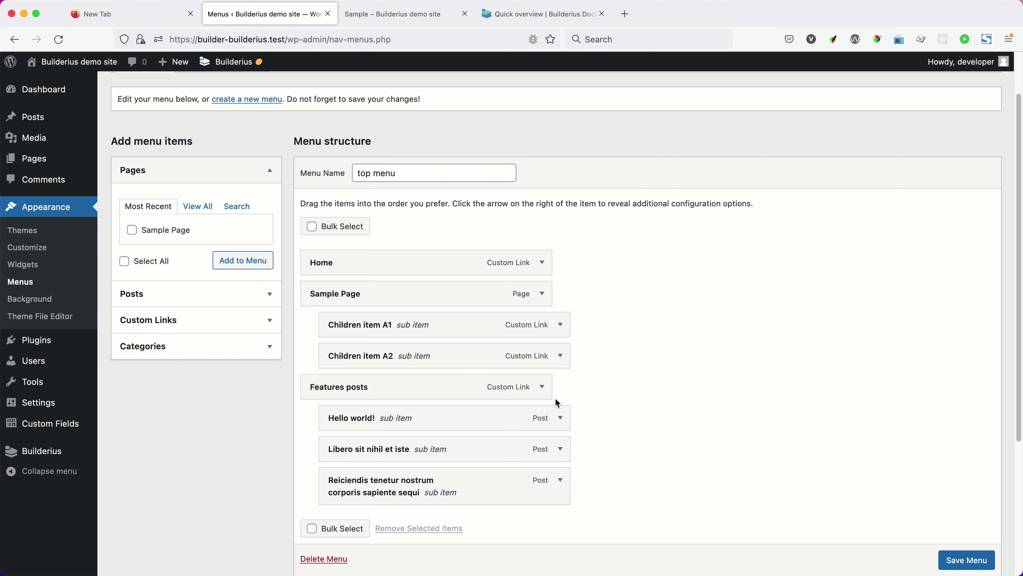
# View the Builderius templates list, then switch to the open Sample template and show its builder panel.
pyautogui.moveTo(48, 451)
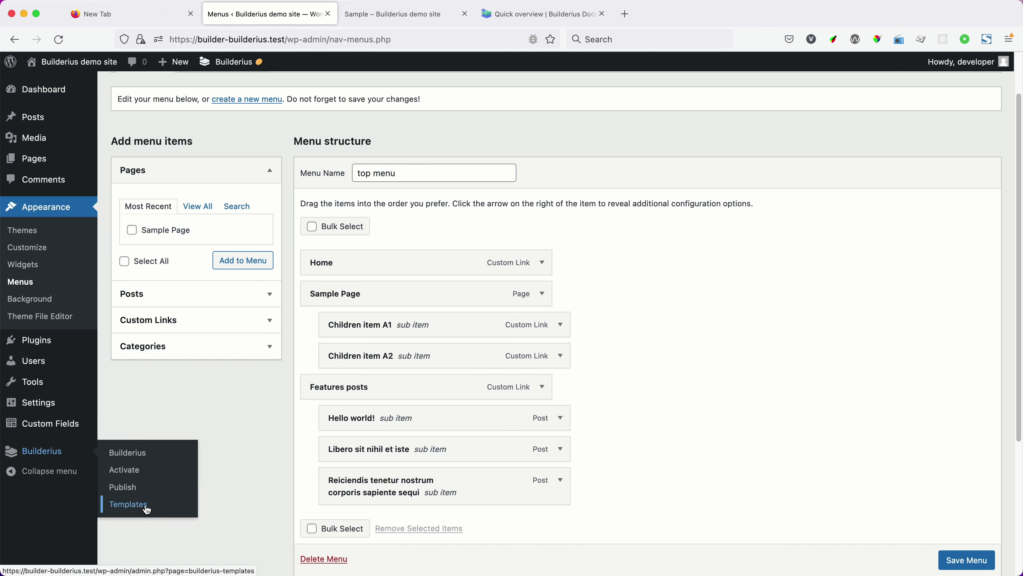
pyautogui.click(136, 504)
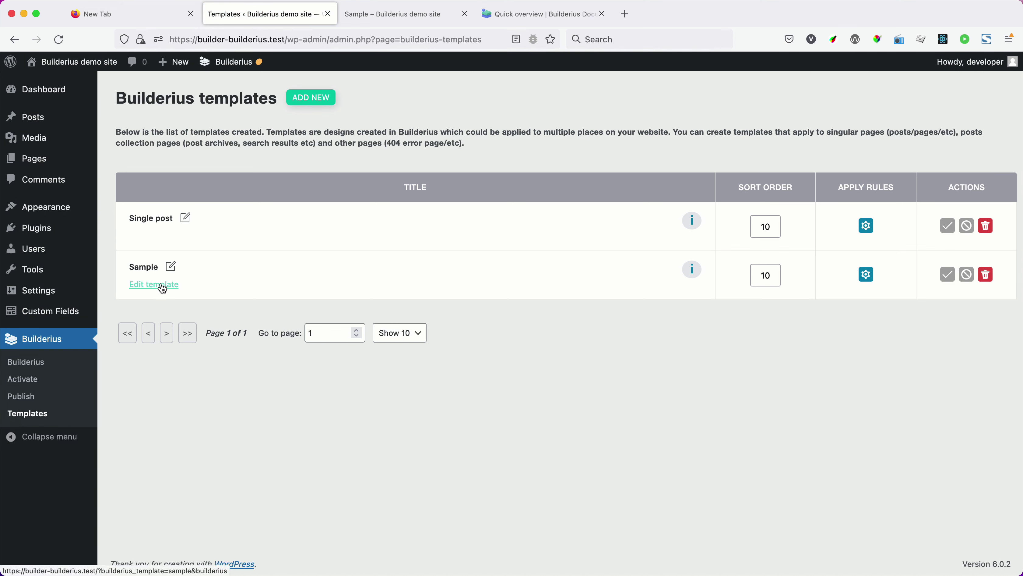
pyautogui.click(394, 17)
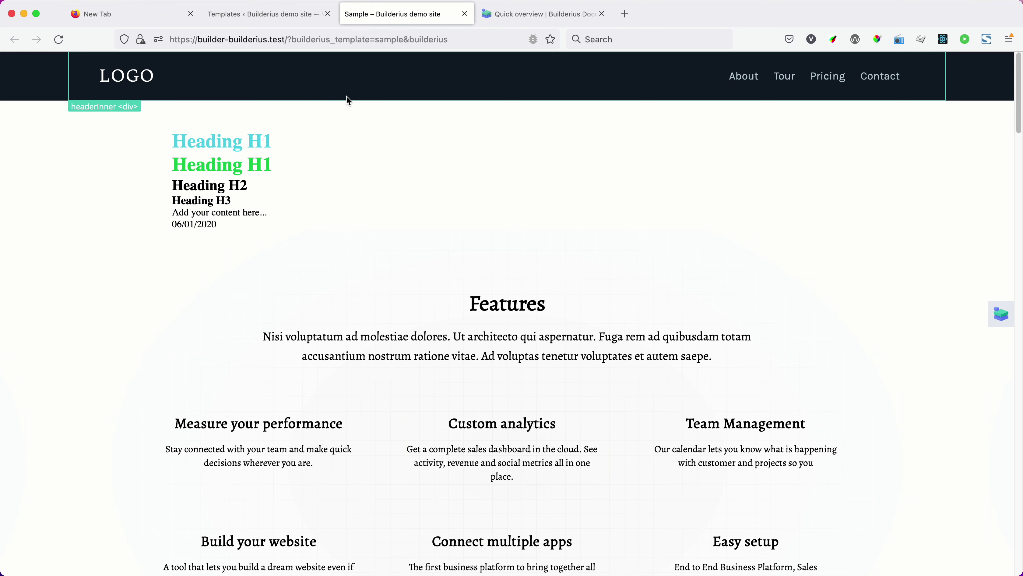
pyautogui.click(1000, 313)
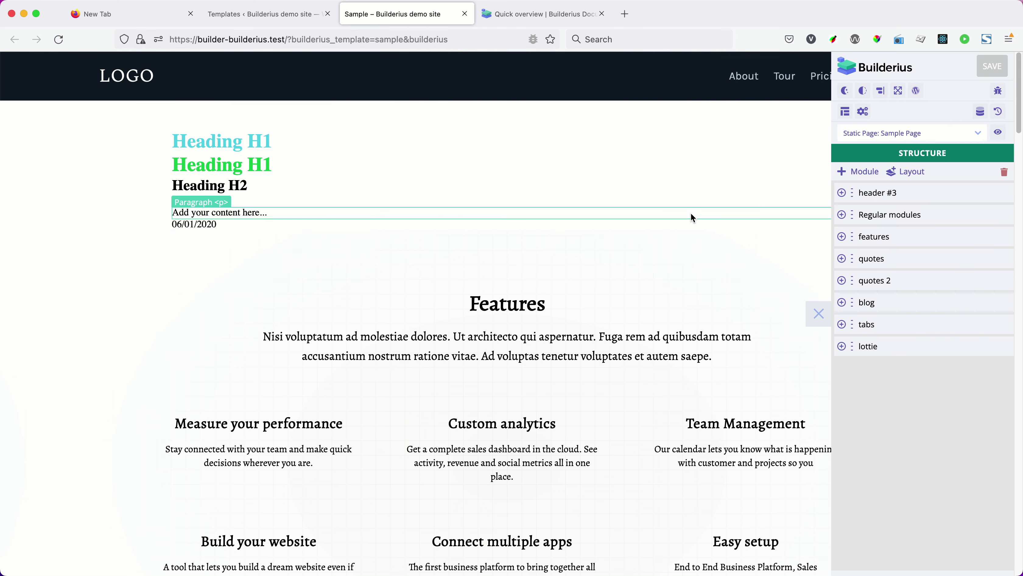
pyautogui.click(819, 314)
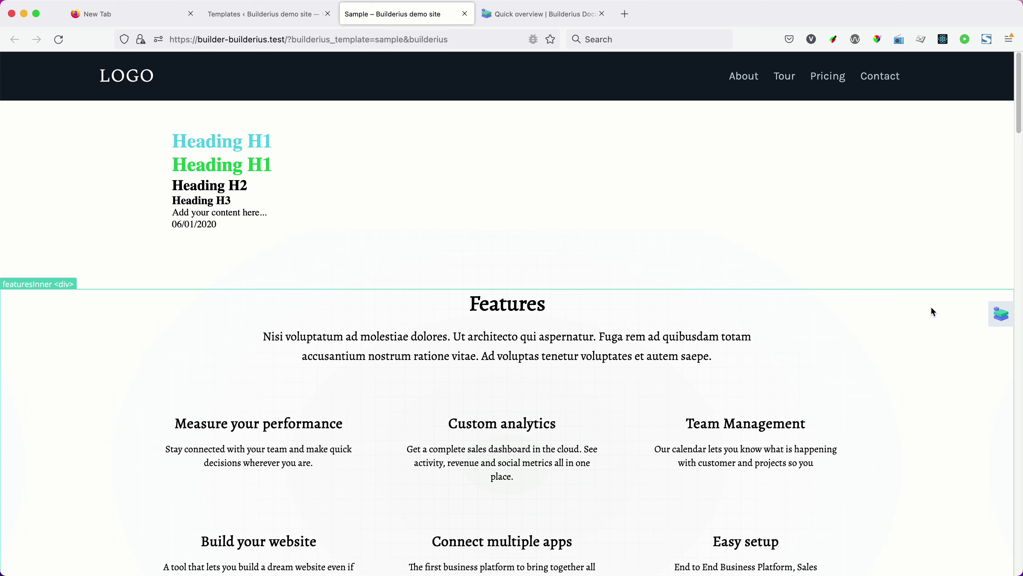
pyautogui.click(999, 315)
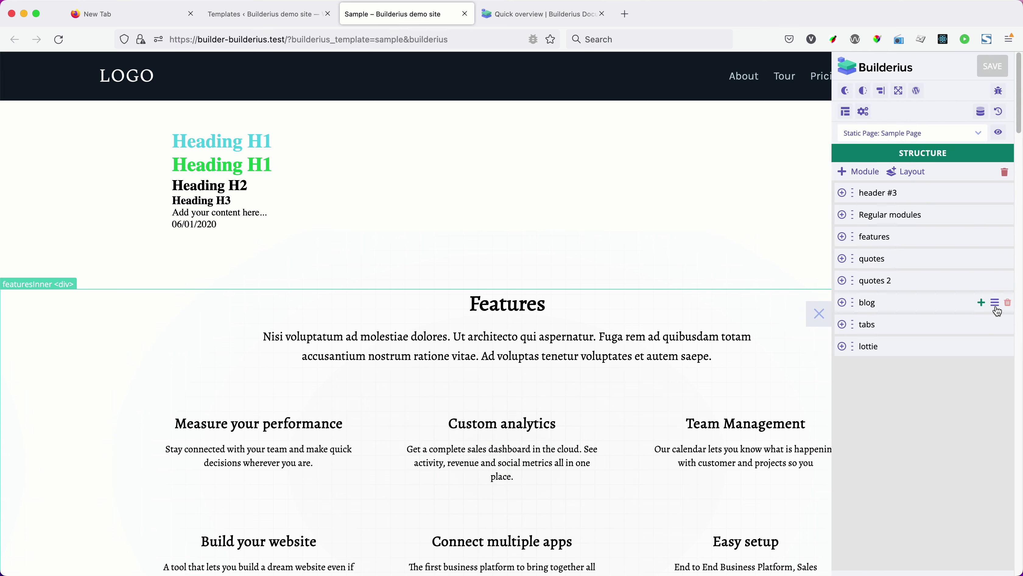
# Create a global data variable of type Query to DB (GraphQL) named navMenu.
pyautogui.click(865, 113)
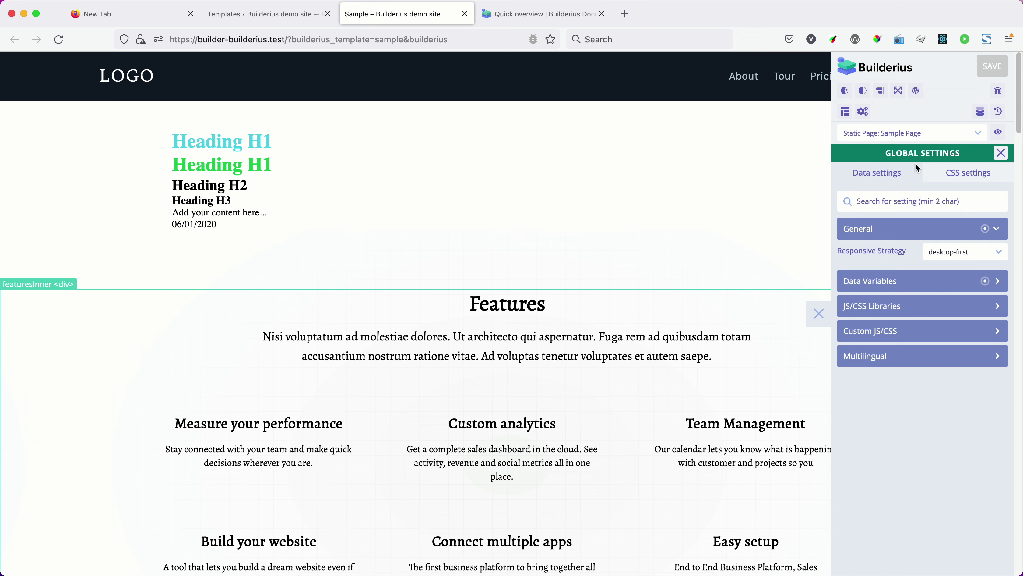
pyautogui.click(890, 282)
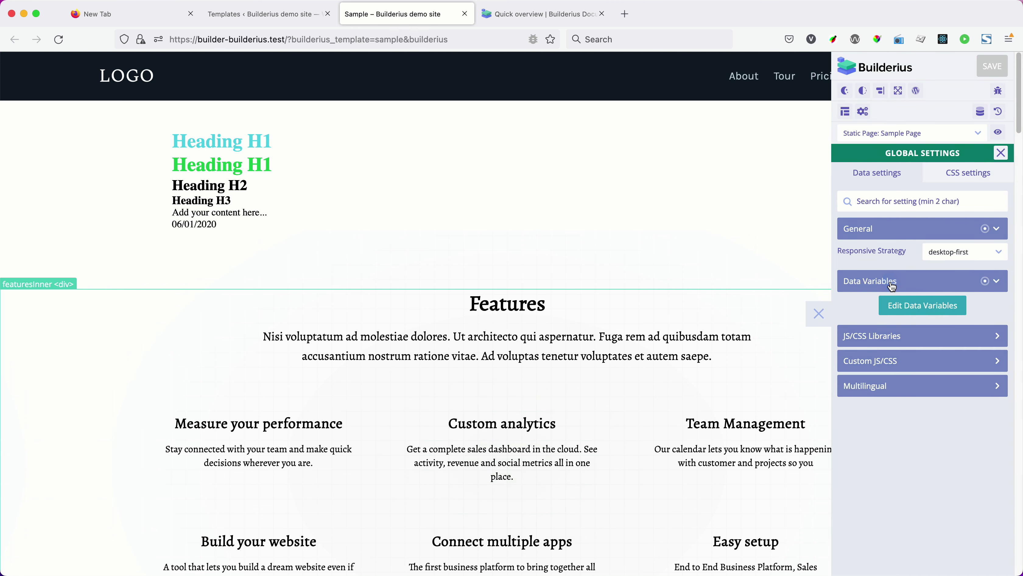
pyautogui.click(912, 305)
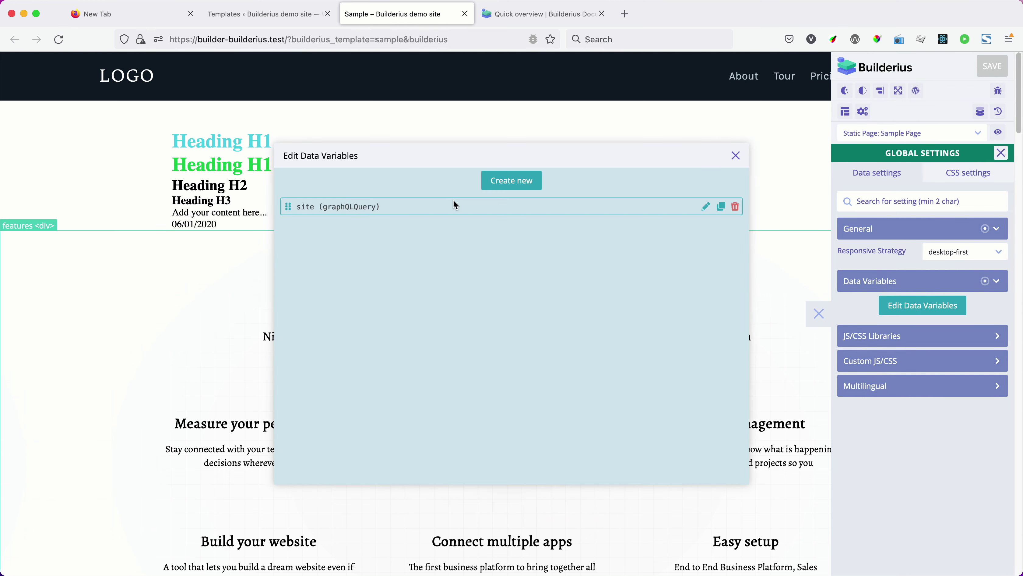
pyautogui.click(509, 182)
pyautogui.click(453, 223)
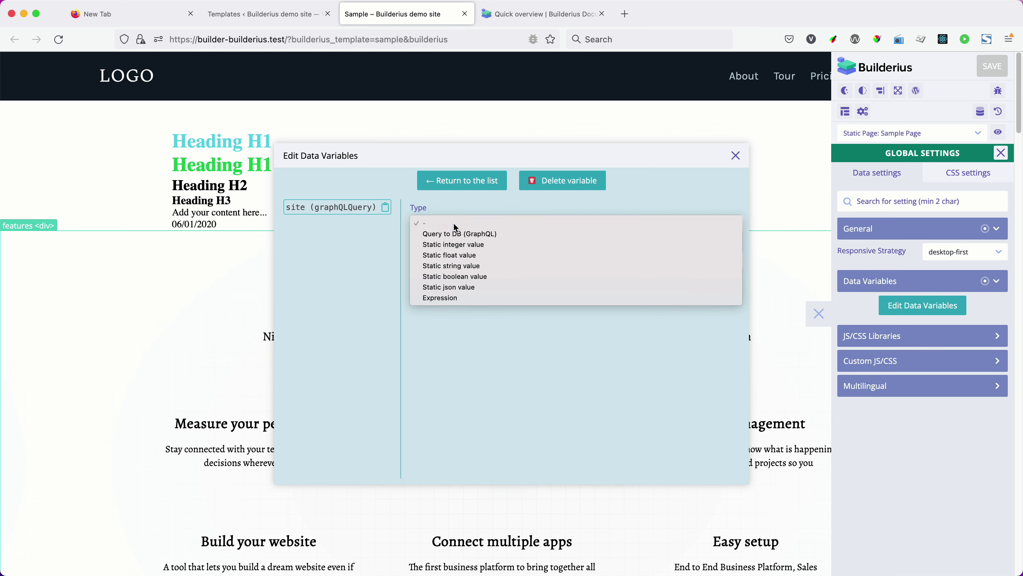
pyautogui.click(477, 234)
pyautogui.click(459, 258)
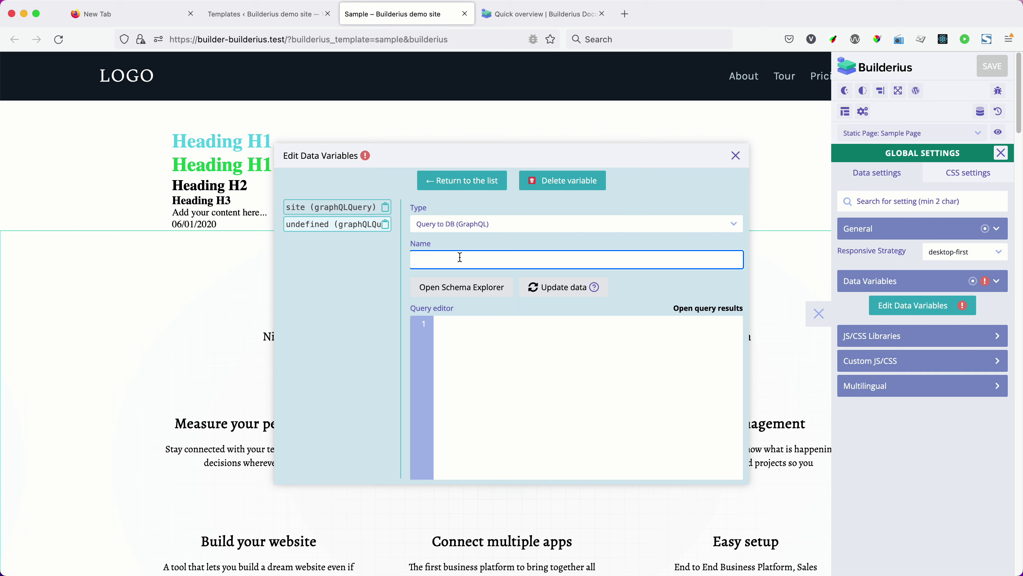
pyautogui.write('navMenu')
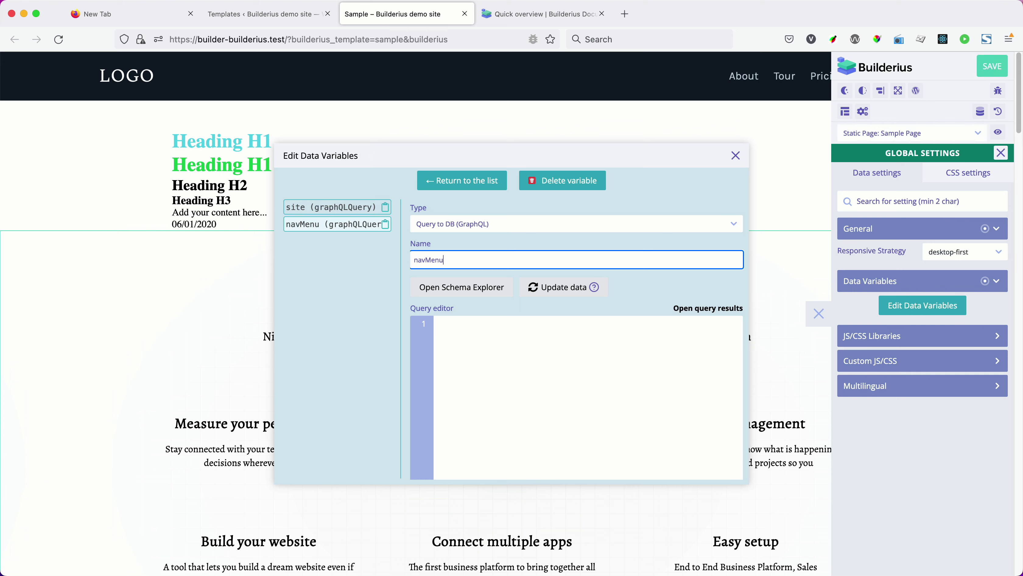
# Start the navMenu variable's query with a root query block containing an empty nav_menu block.
pyautogui.click(494, 346)
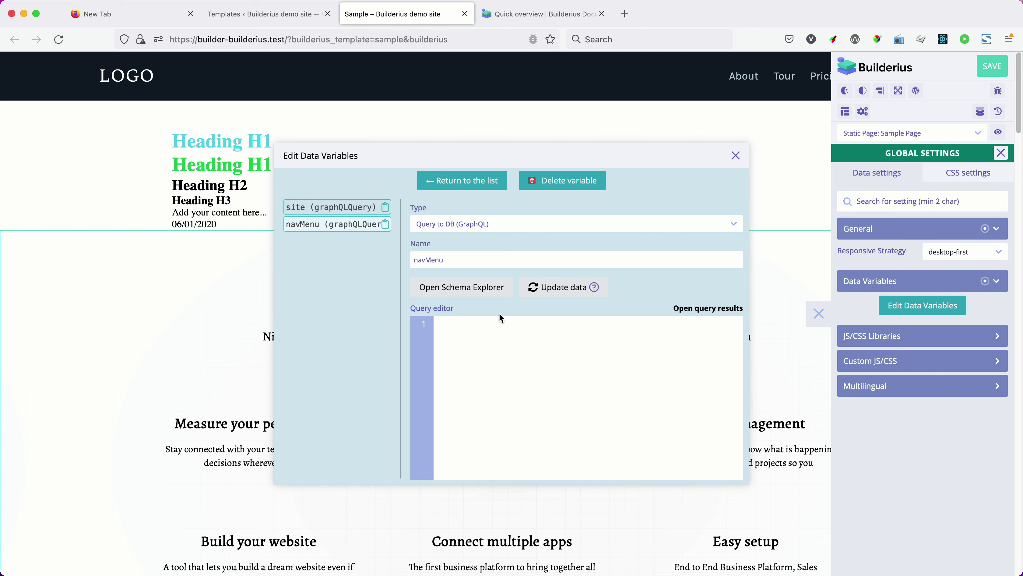
pyautogui.write('query {')
pyautogui.press('Return')
pyautogui.write('na')
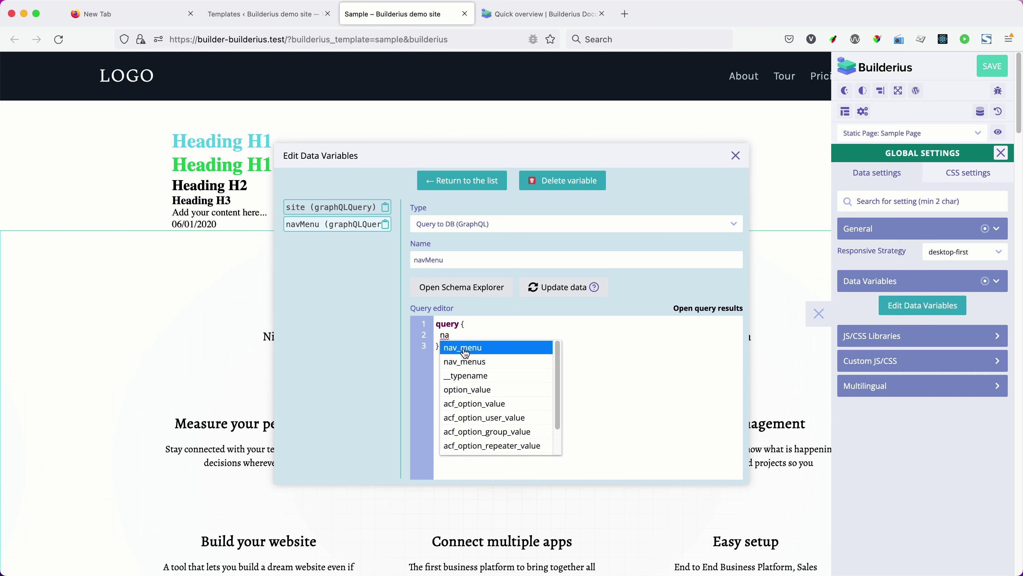
pyautogui.click(450, 354)
pyautogui.write('{')
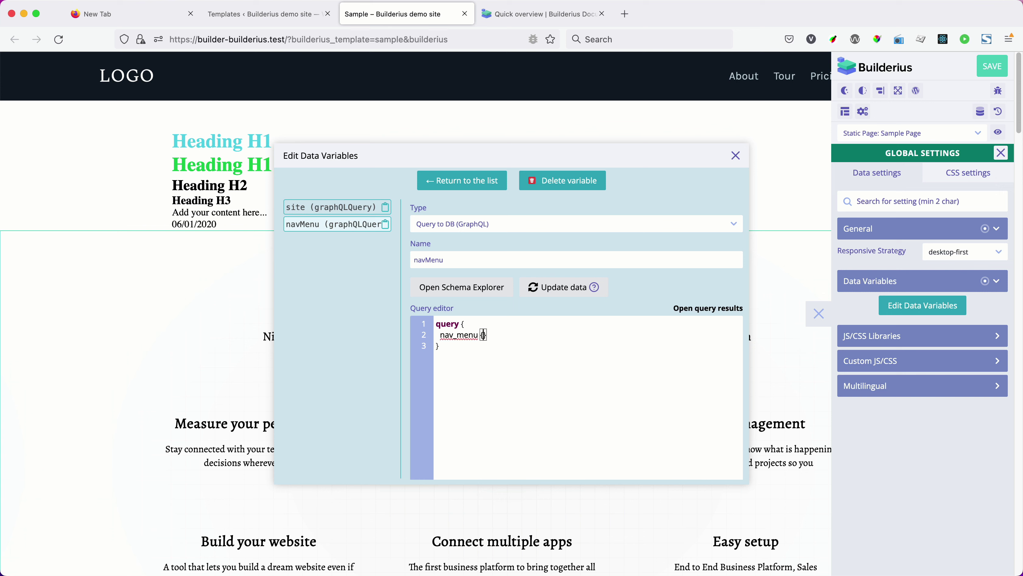
# Add an items block inside nav_menu that requests the url and title fields.
pyautogui.press('Return')
pyautogui.write('items')
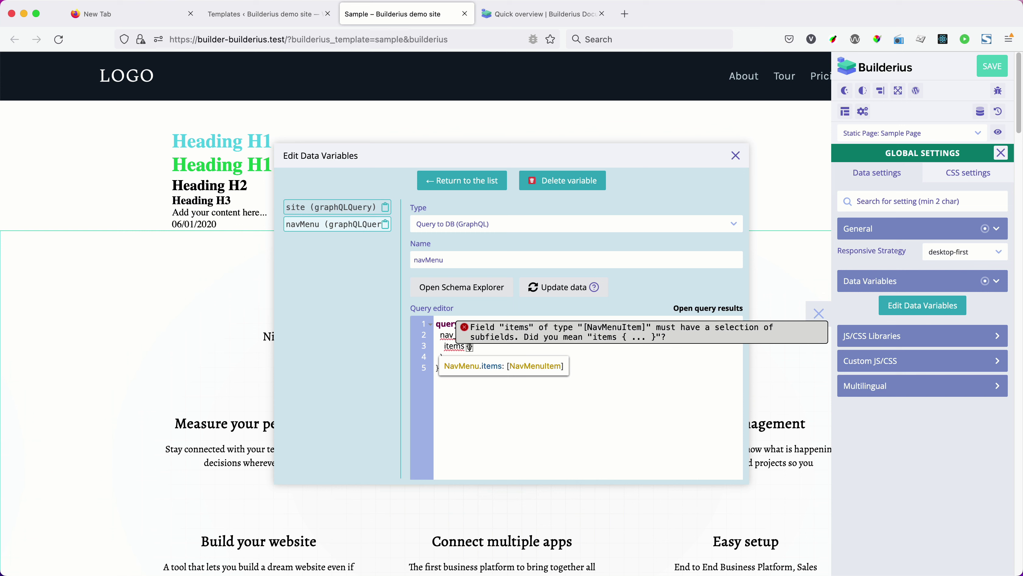
pyautogui.write(' {')
pyautogui.press('Return')
pyautogui.click(576, 376)
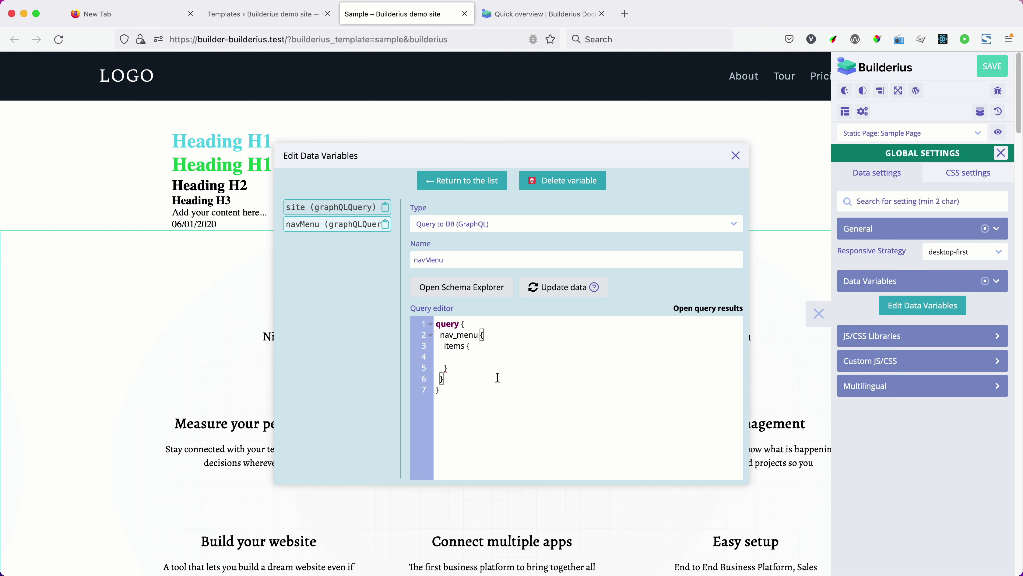
pyautogui.click(490, 355)
pyautogui.write('url')
pyautogui.press('Return')
pyautogui.write('title')
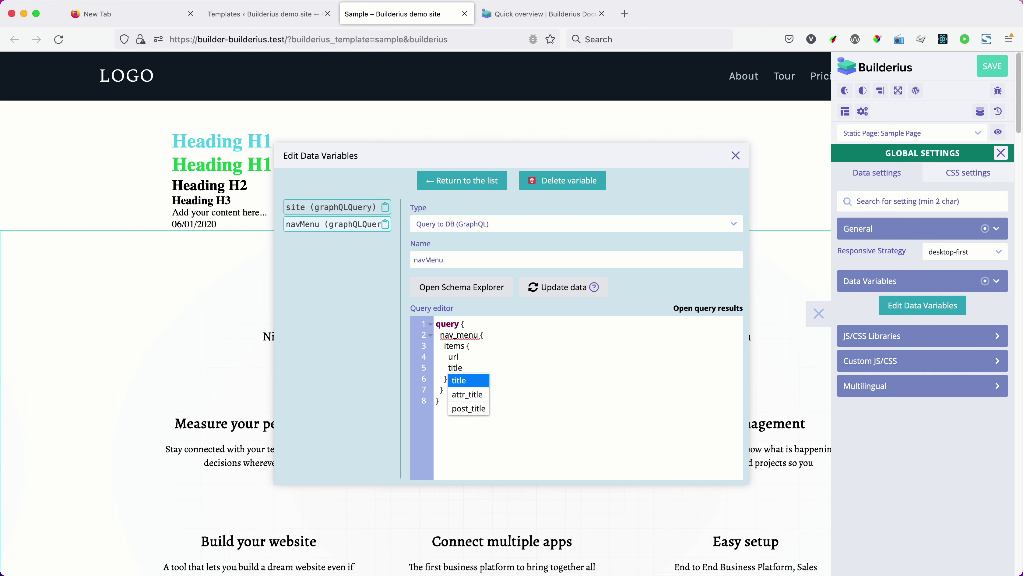
pyautogui.click(487, 357)
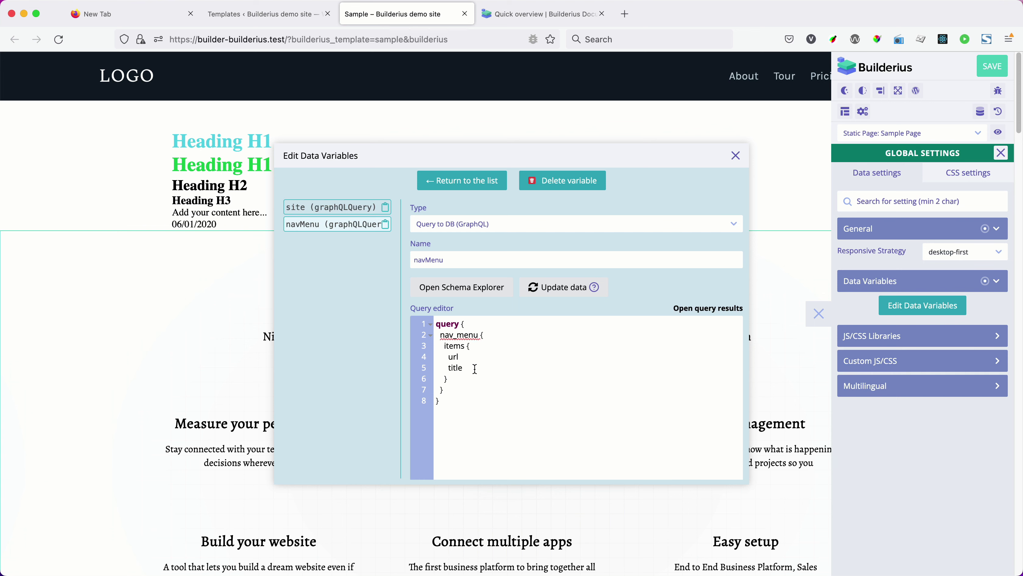
# Add a children block below title inside items, requesting url and title for the sub-items.
pyautogui.press('Return')
pyautogui.write('childre')
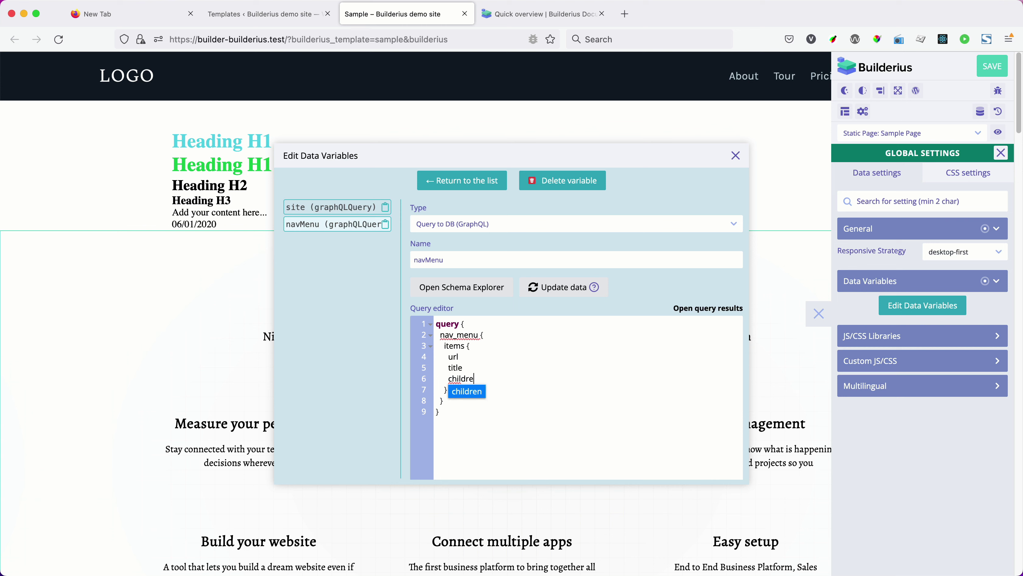
pyautogui.write('n {')
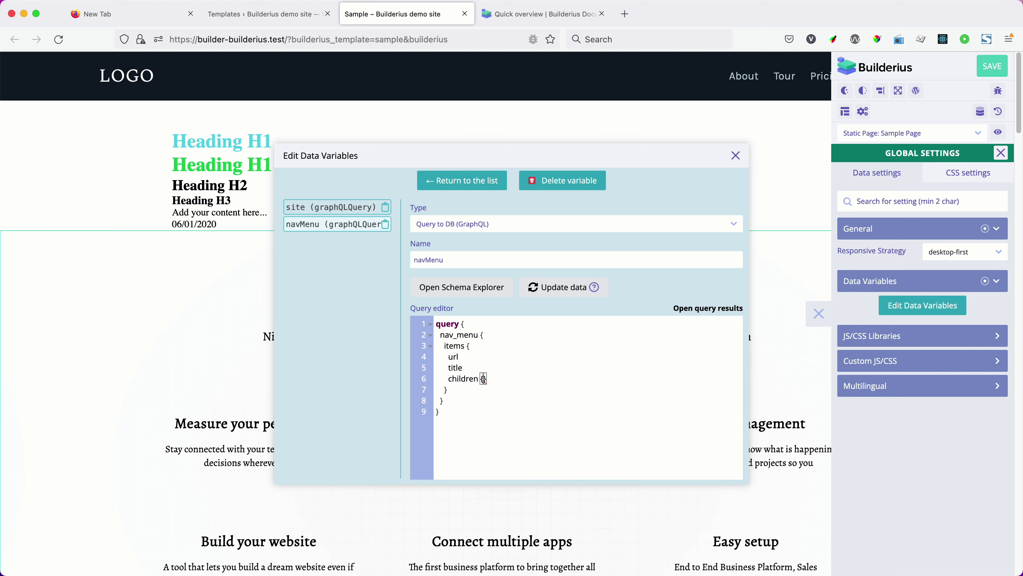
pyautogui.press('Return')
pyautogui.write('url')
pyautogui.press('Return')
pyautogui.press('Return')
pyautogui.write('title')
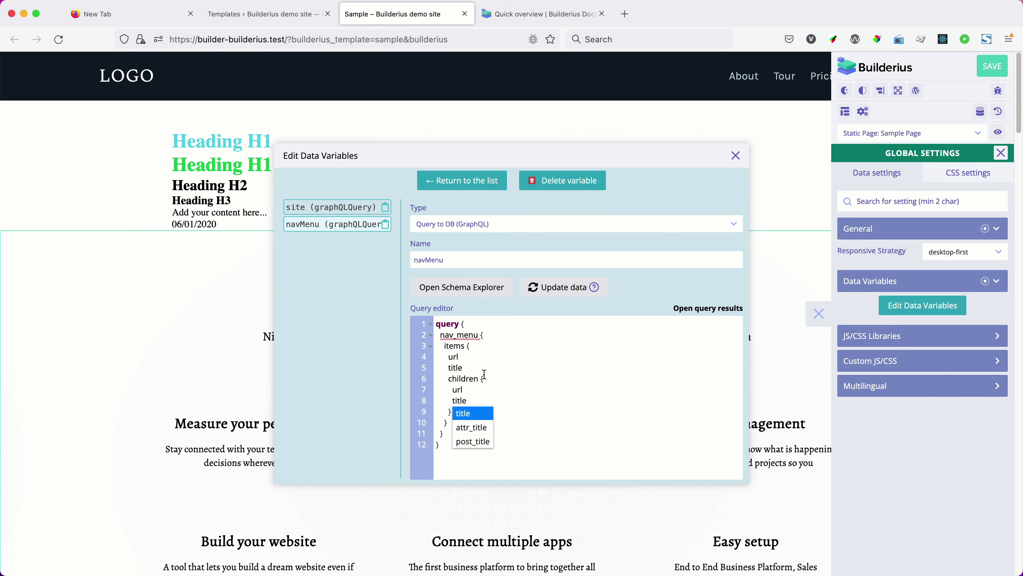
pyautogui.click(514, 387)
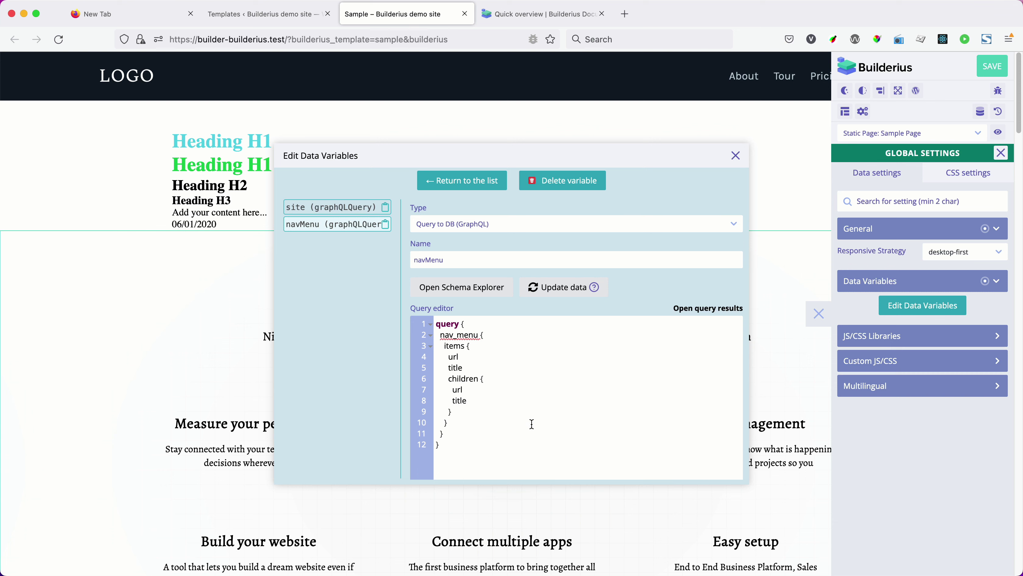
# Give the nav_menu field an identifier argument set to "name".
pyautogui.moveTo(445, 338)
pyautogui.click(479, 335)
pyautogui.write('(')
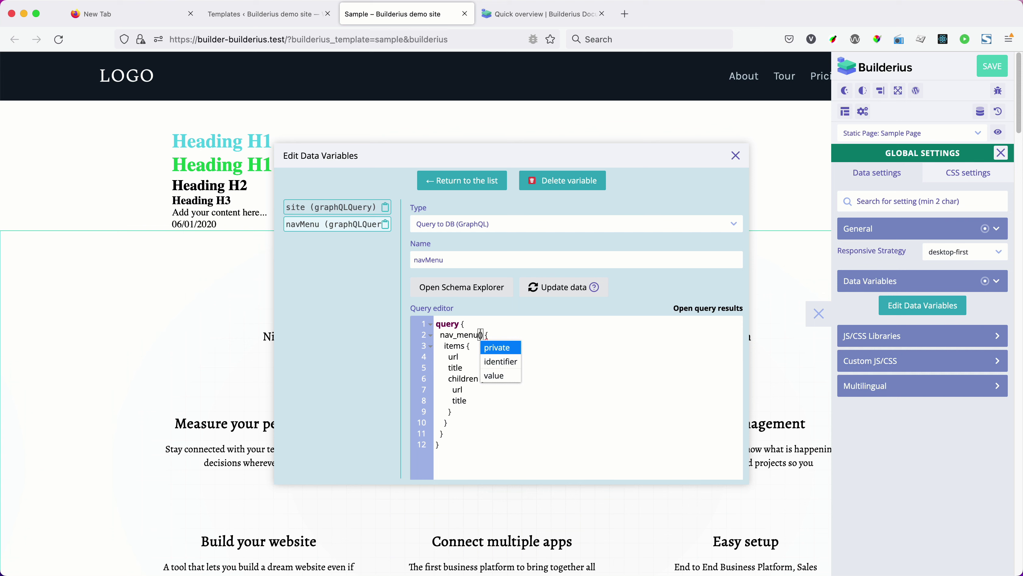
pyautogui.click(496, 364)
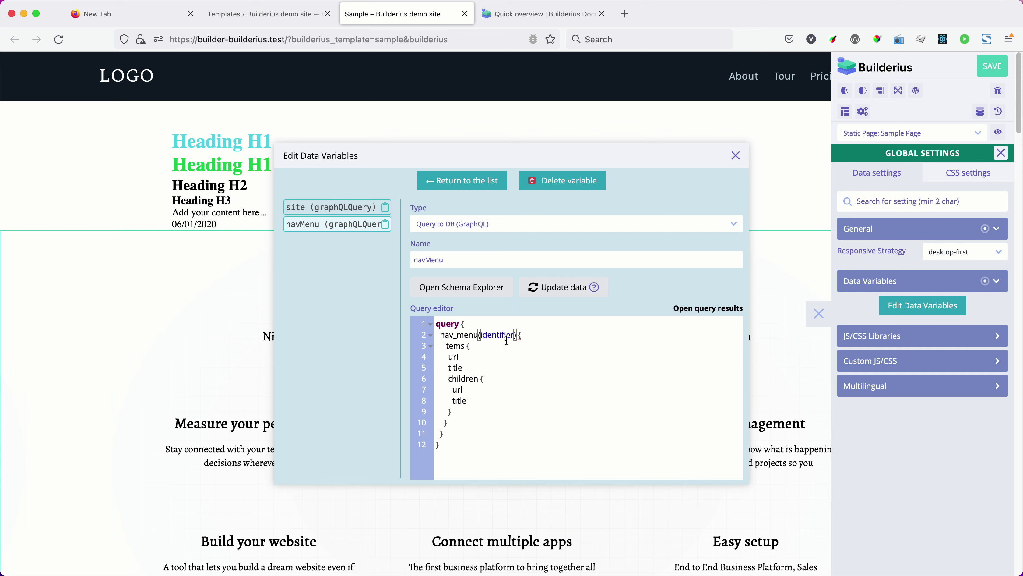
pyautogui.moveTo(507, 339)
pyautogui.write(': "')
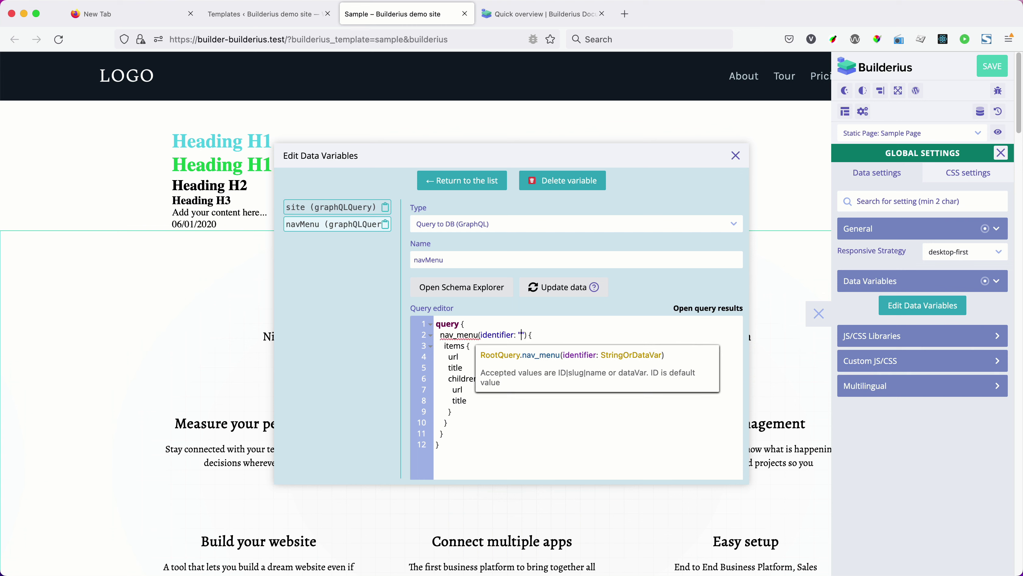
pyautogui.write('name')
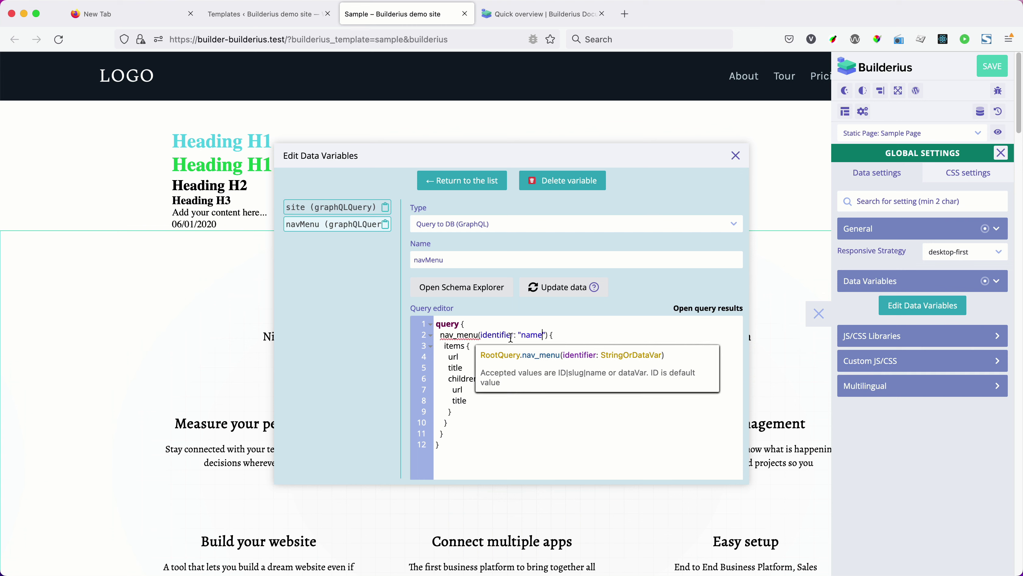
pyautogui.write('"')
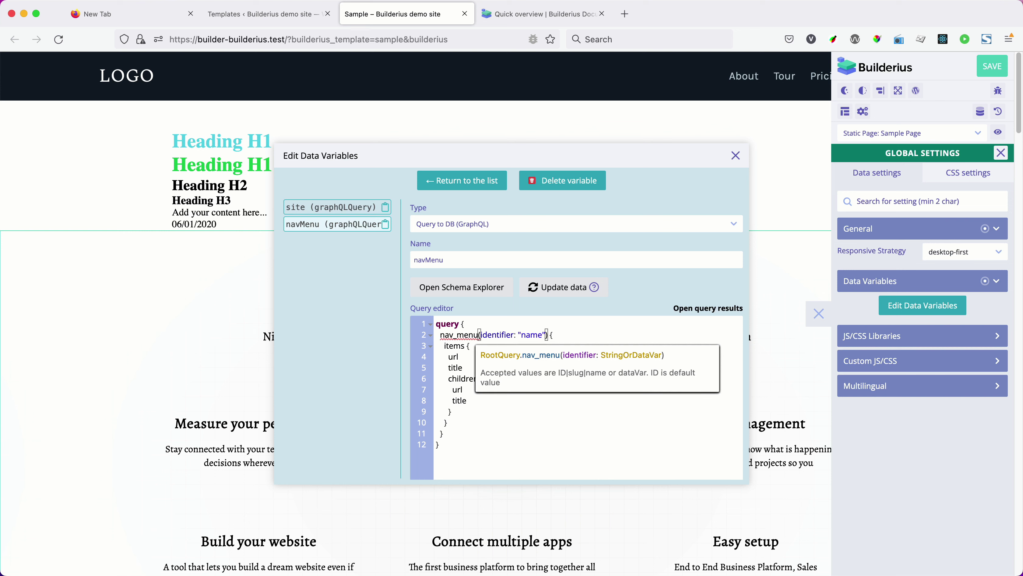
# Add a value argument with an empty string after the nav_menu identifier argument.
pyautogui.write(',')
pyautogui.write(' va')
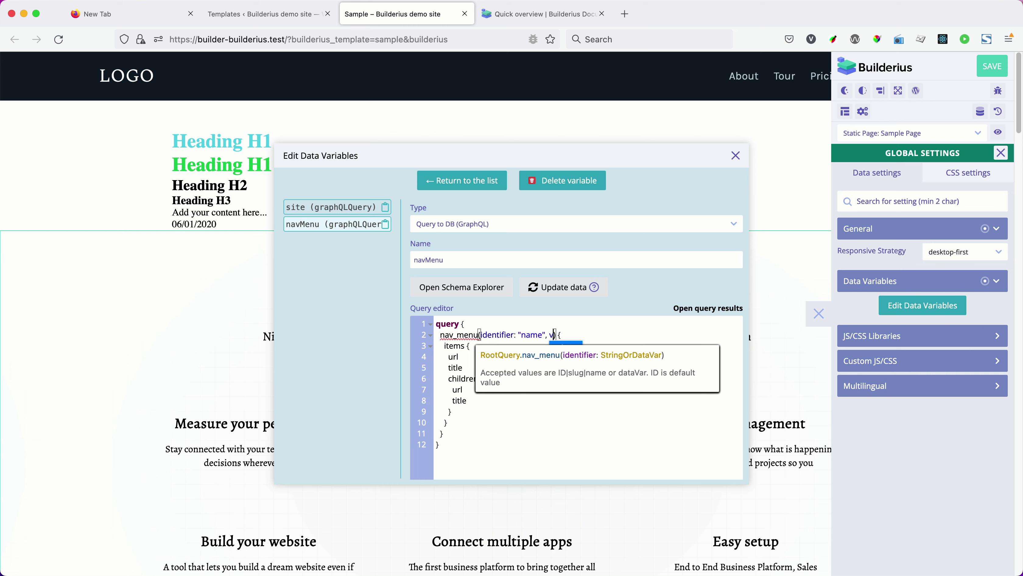
pyautogui.write('lue')
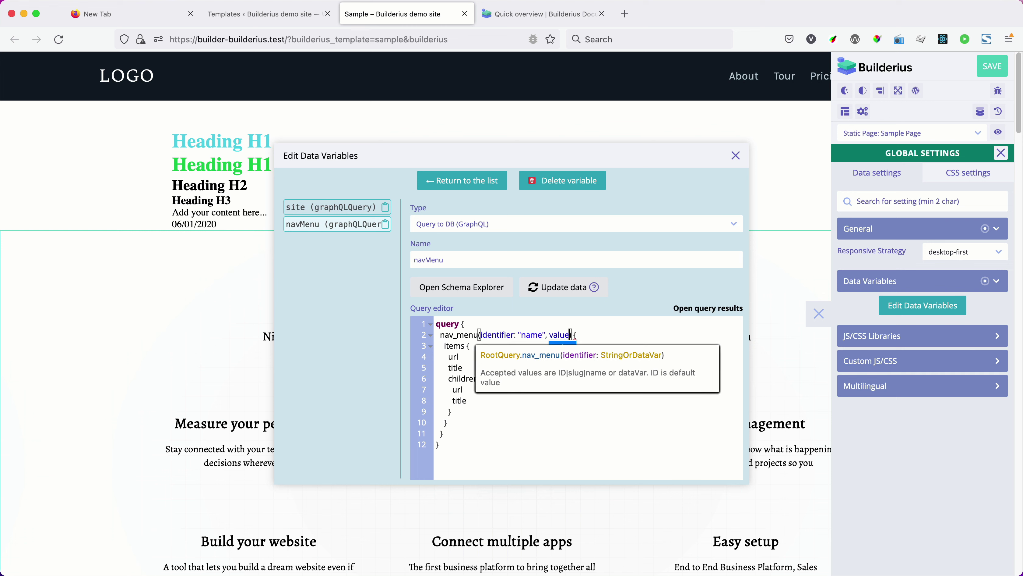
pyautogui.write(': "')
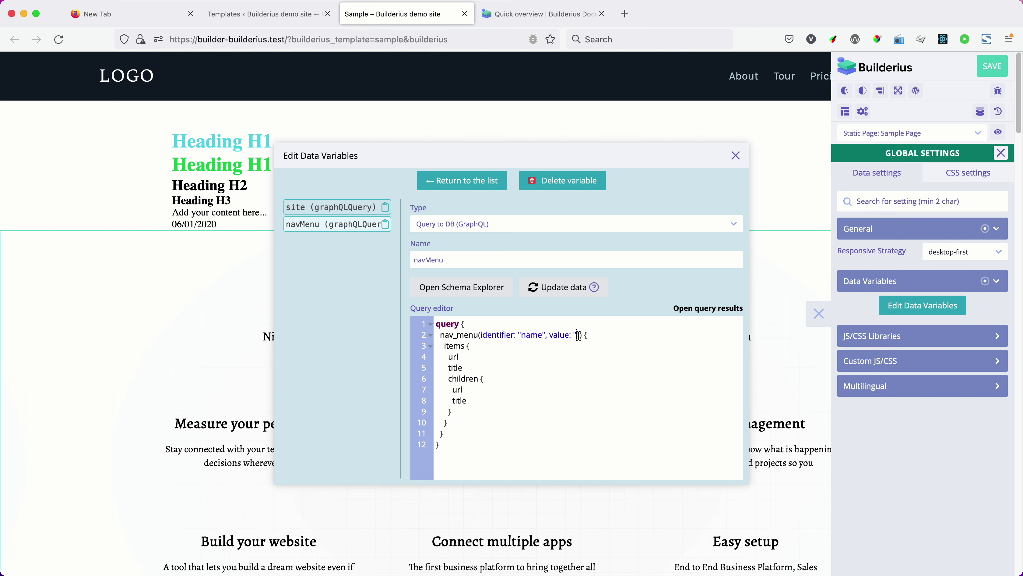
# Copy the menu name "top menu" from the WordPress Menus page in the site admin.
pyautogui.click(268, 14)
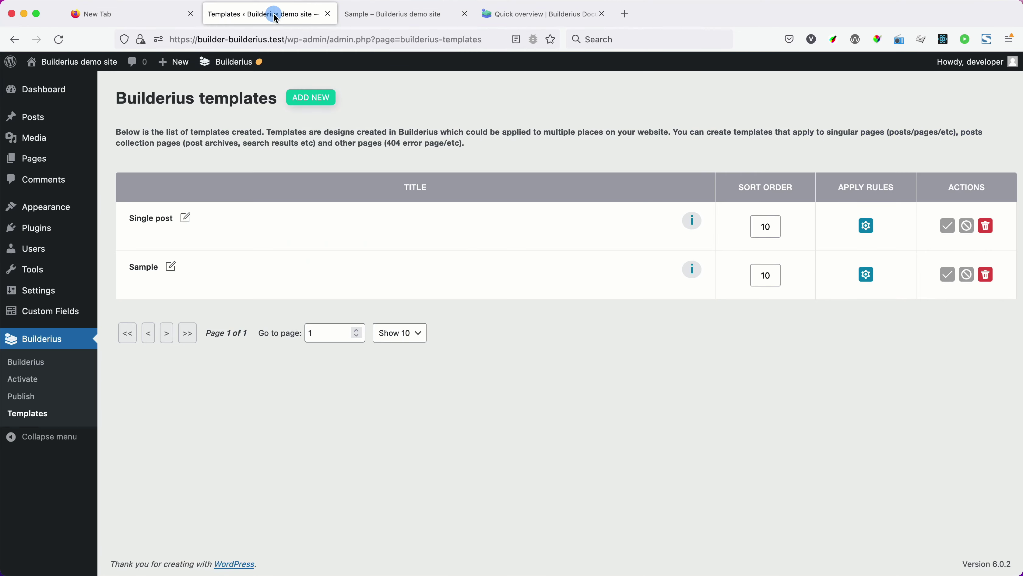
pyautogui.moveTo(49, 207)
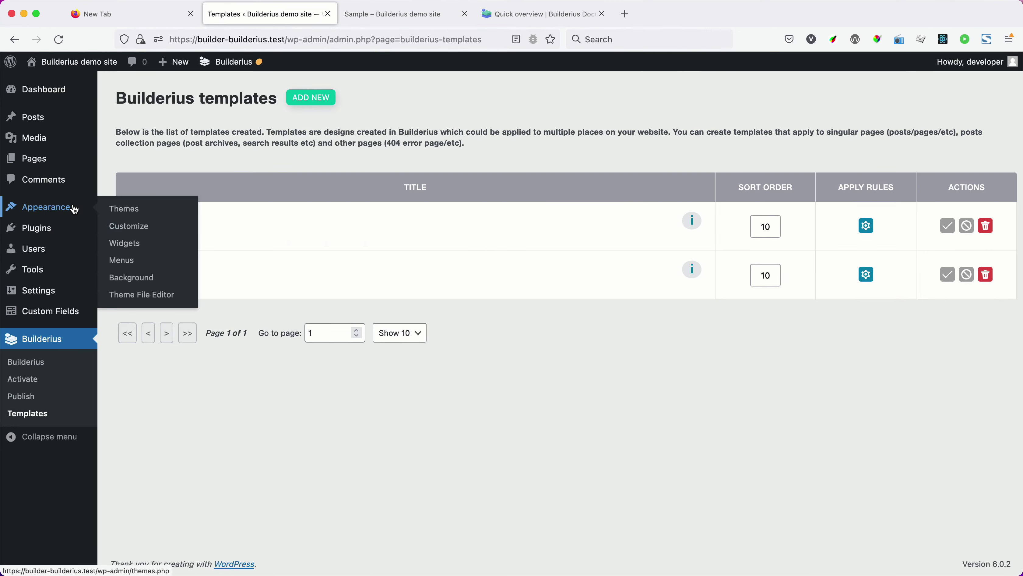
pyautogui.click(125, 264)
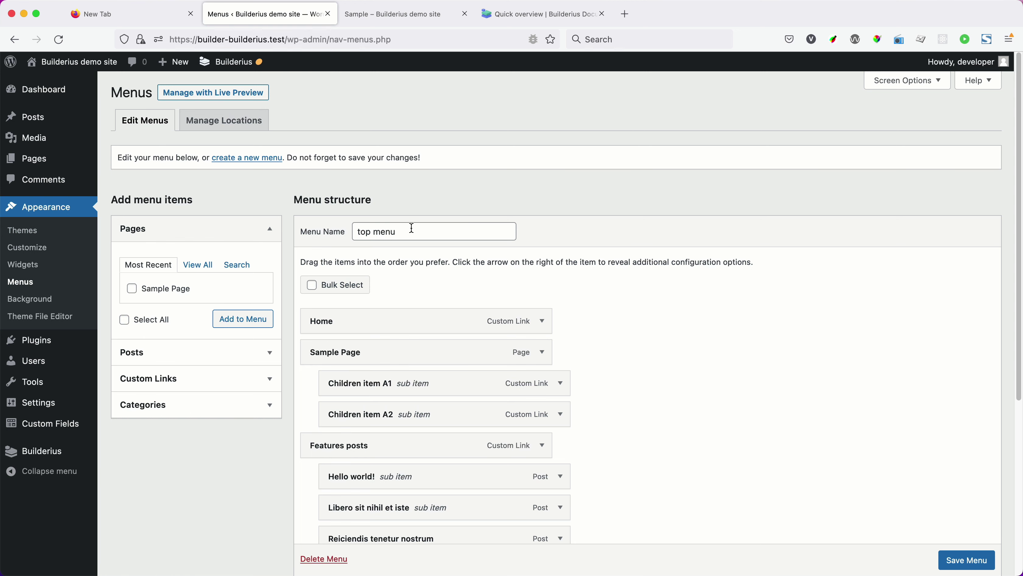
pyautogui.moveTo(412, 228); pyautogui.dragTo(347, 232)
pyautogui.press('super+c')
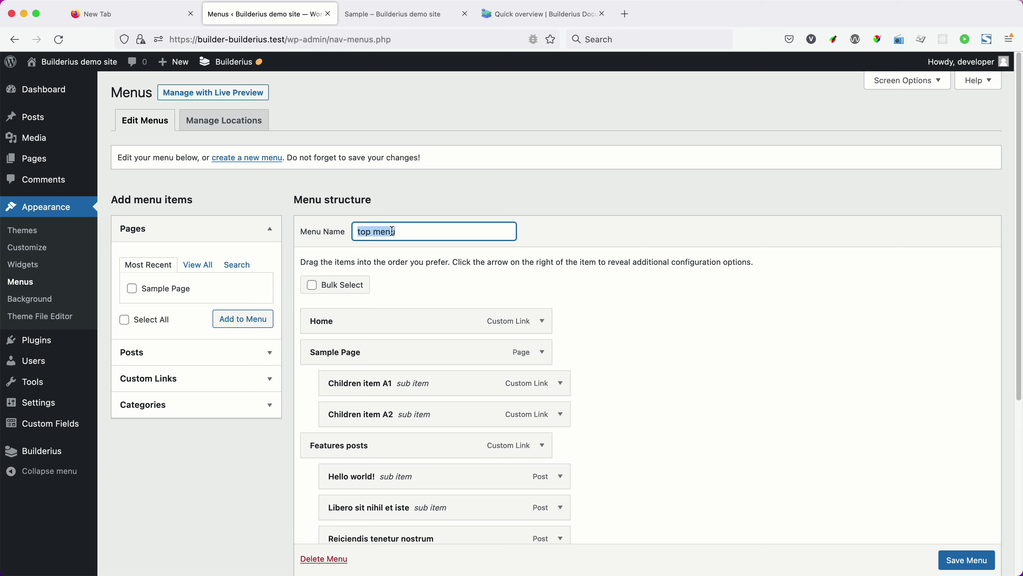
# Insert the copied menu name "top menu" as the nav_menu value argument in the Sample template's query and update the data.
pyautogui.click(403, 16)
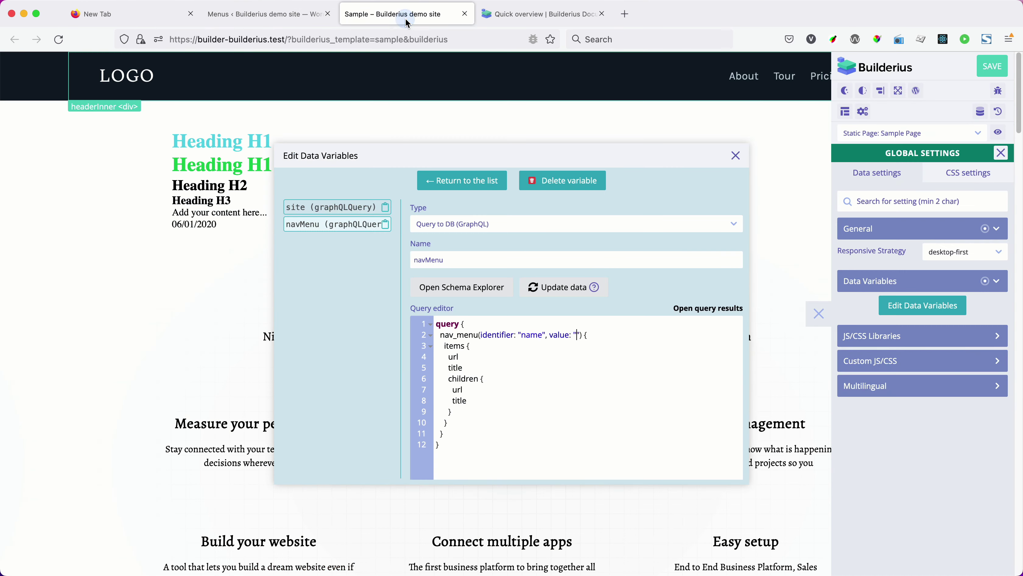
pyautogui.click(576, 335)
pyautogui.press('super+v')
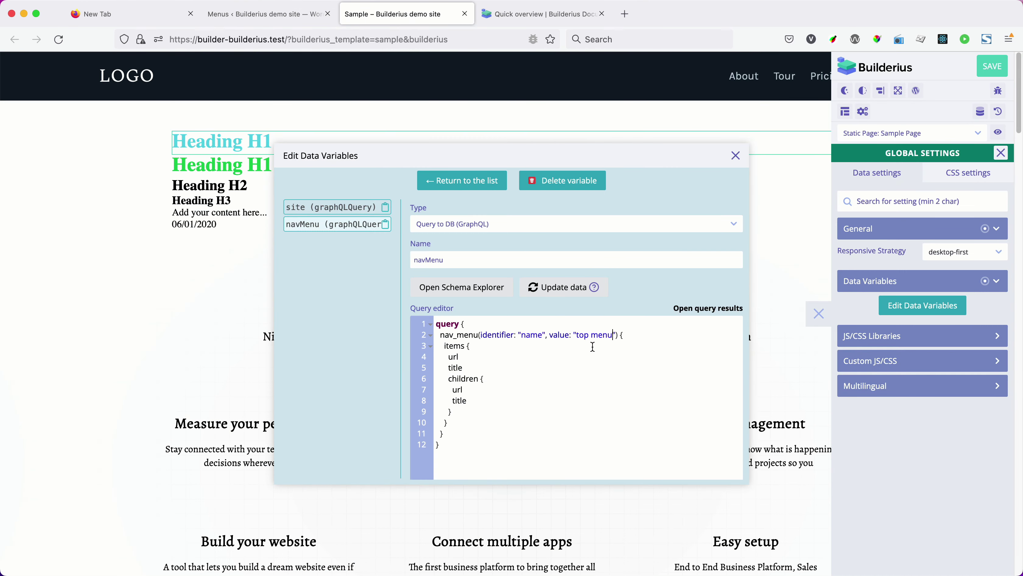
pyautogui.click(563, 296)
pyautogui.click(559, 289)
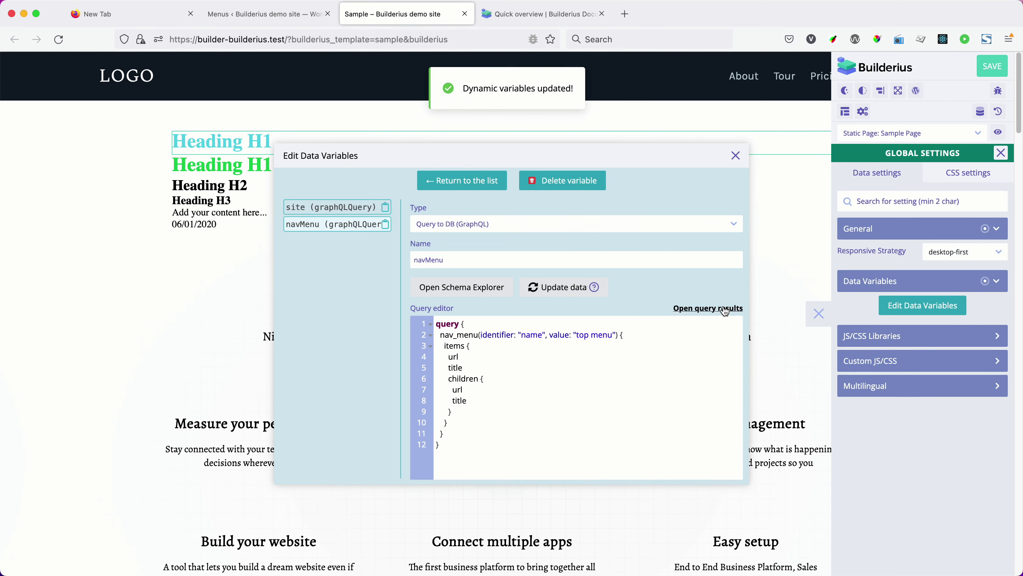
# Examine the first item in the navMenu query results, showing its full url, and compare it with the WordPress Menus page.
pyautogui.click(708, 309)
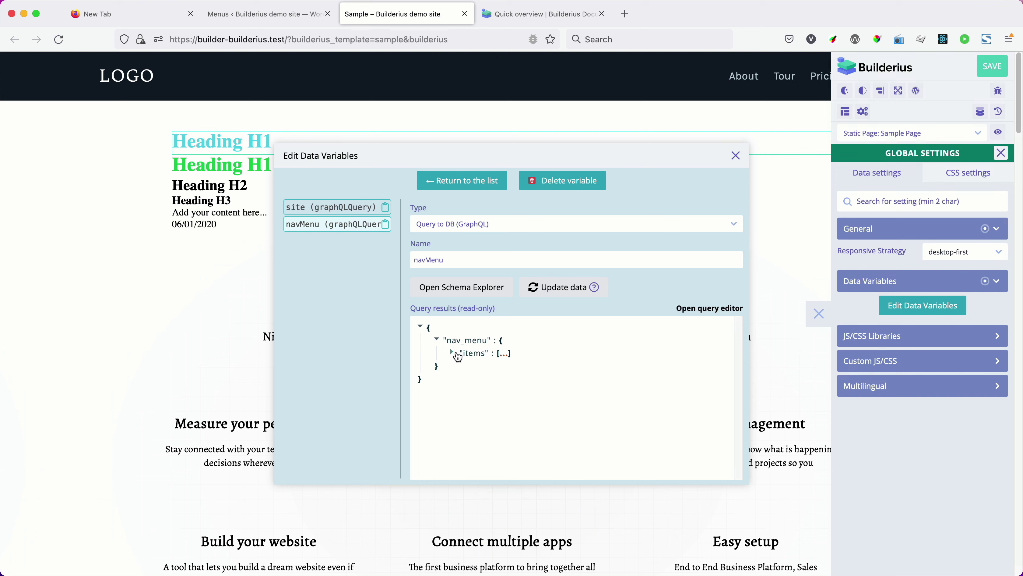
pyautogui.click(453, 351)
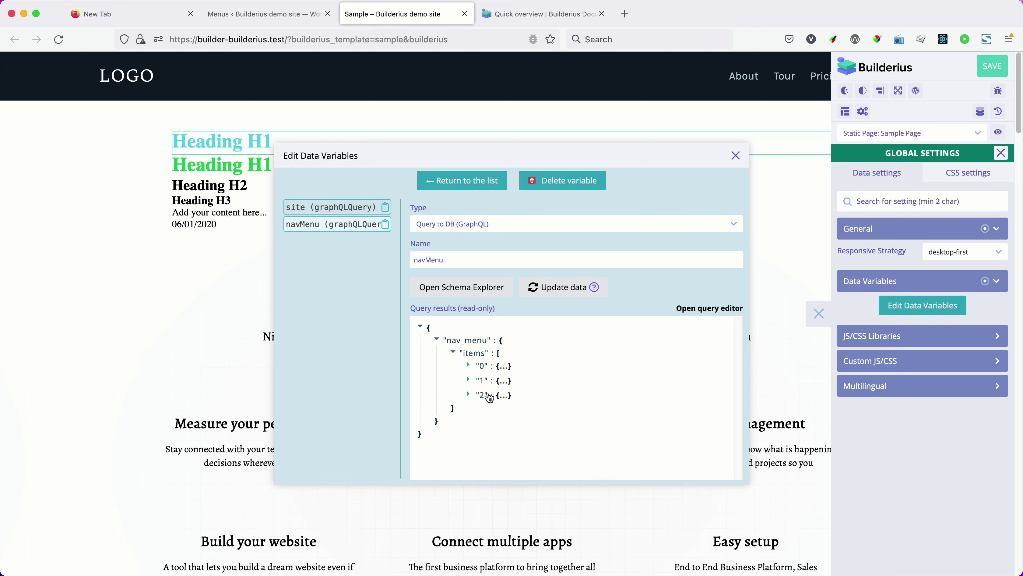
pyautogui.click(469, 366)
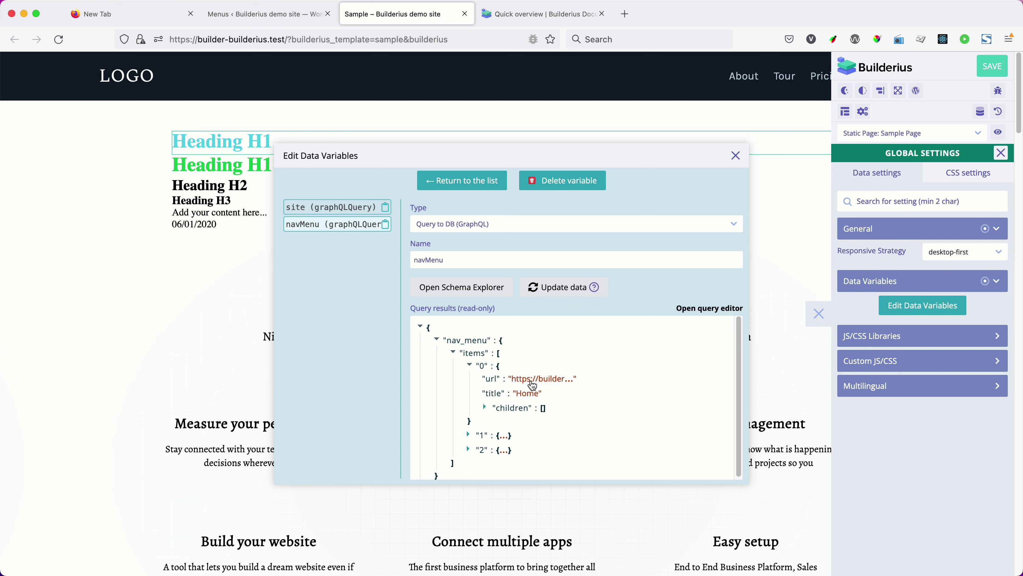
pyautogui.click(541, 378)
pyautogui.click(278, 5)
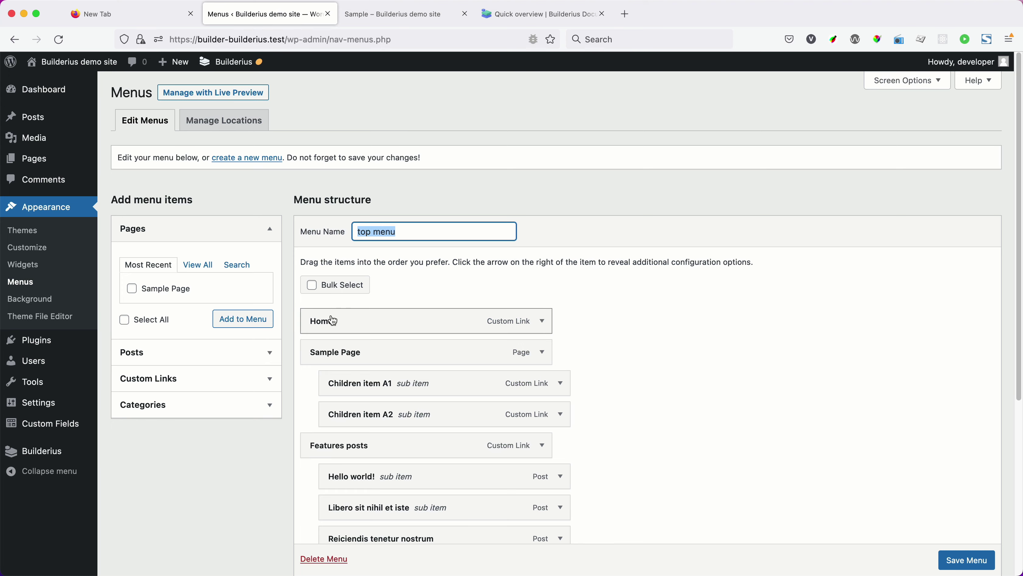
# Examine the second item in the navMenu query results, with its url and both children, and compare it with the WordPress menu structure.
pyautogui.click(405, 14)
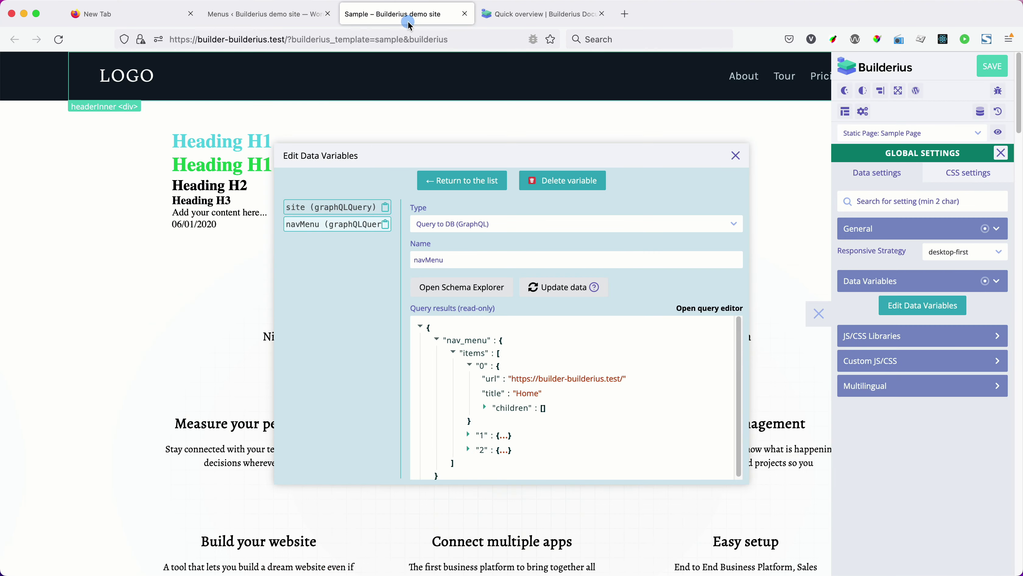
pyautogui.click(468, 434)
pyautogui.scroll(-2, 514, 405)
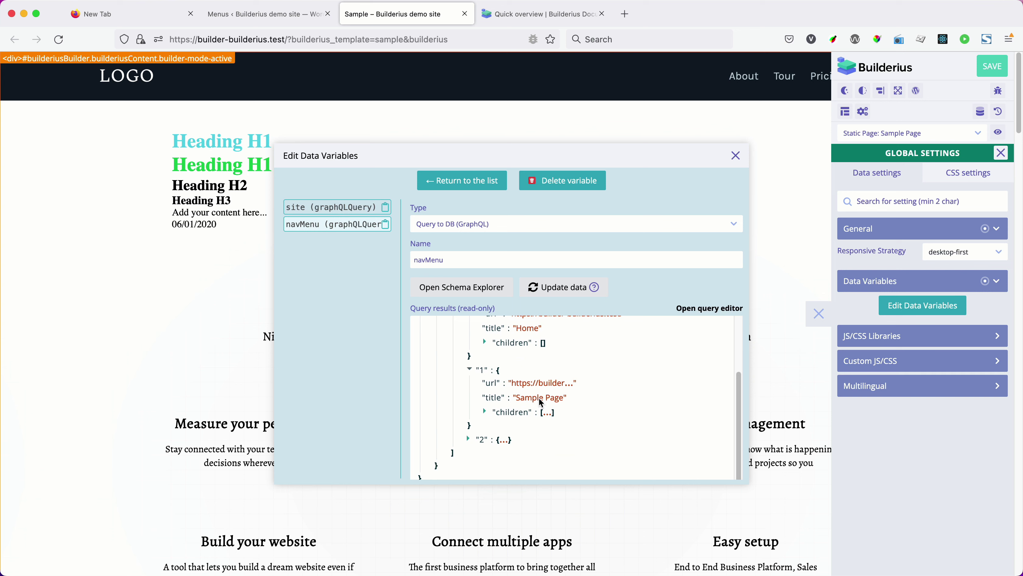
pyautogui.click(541, 383)
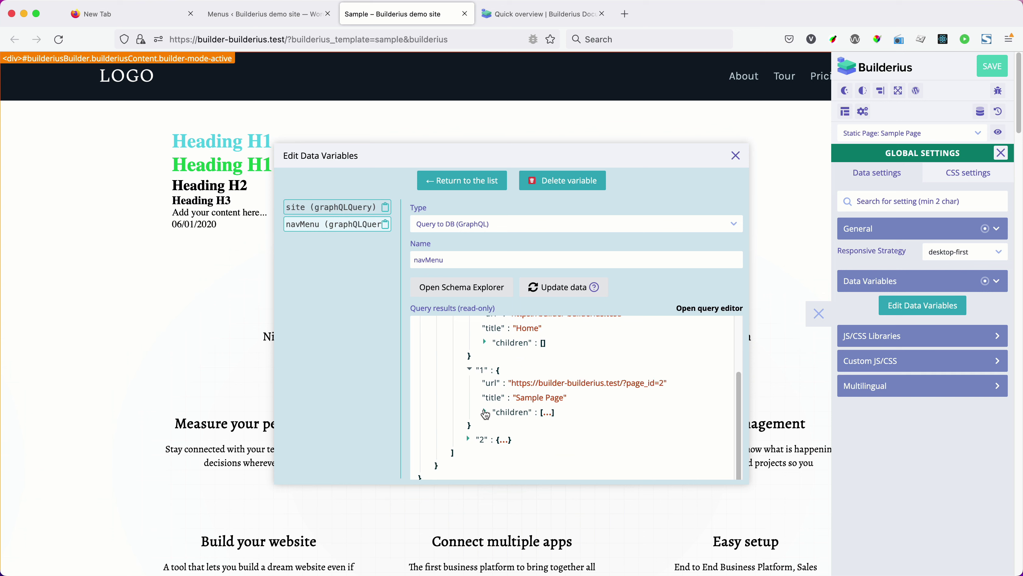
pyautogui.click(484, 412)
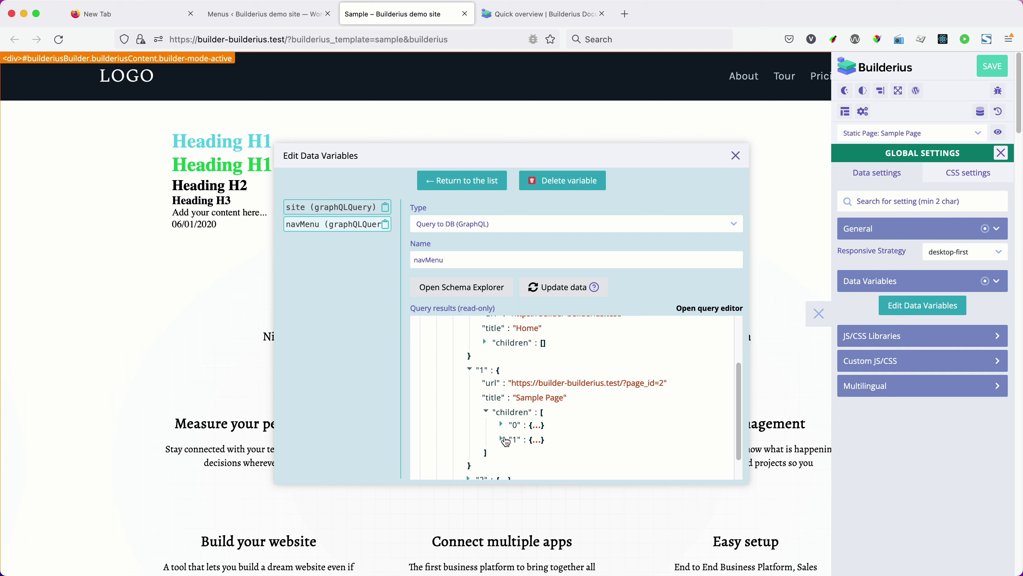
pyautogui.click(501, 439)
pyautogui.click(502, 424)
pyautogui.scroll(-1, 592, 413)
pyautogui.scroll(-3, 592, 413)
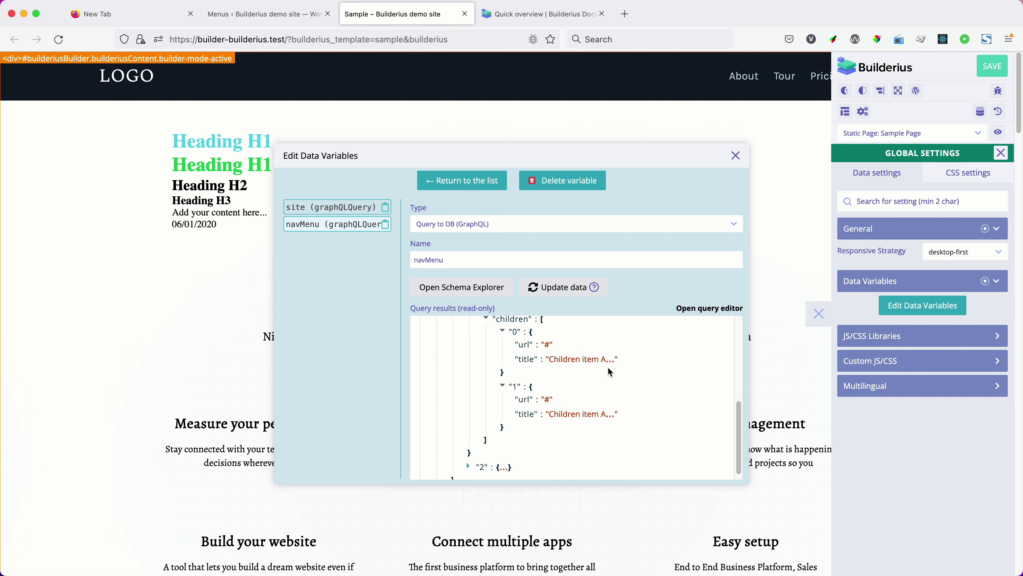
pyautogui.scroll(-1, 632, 298)
pyautogui.click(311, 15)
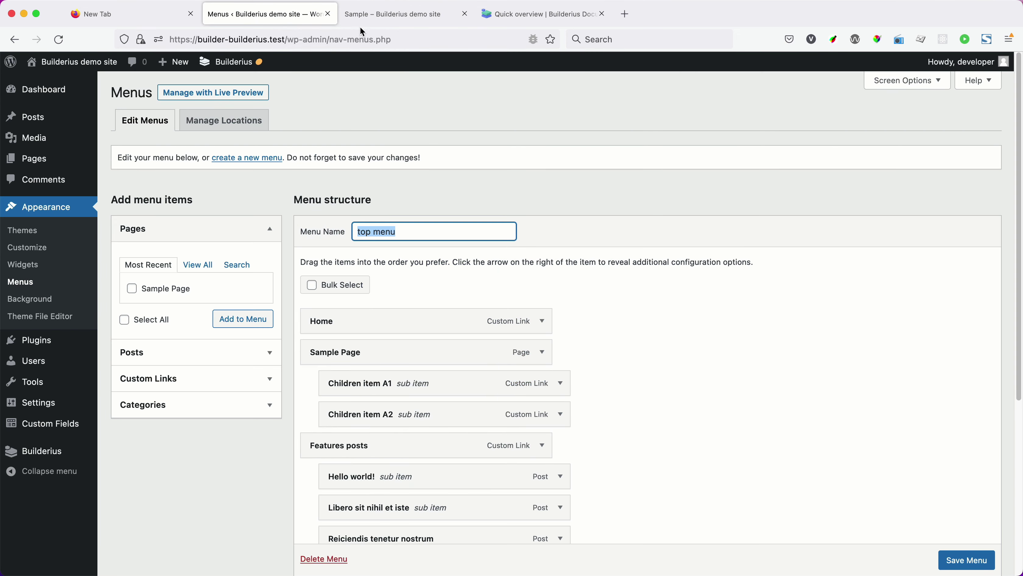
# Examine the third item in the query results and its first two children, and compare them with the sub-items in the WordPress menu.
pyautogui.click(363, 15)
pyautogui.scroll(-1, 536, 397)
pyautogui.click(468, 422)
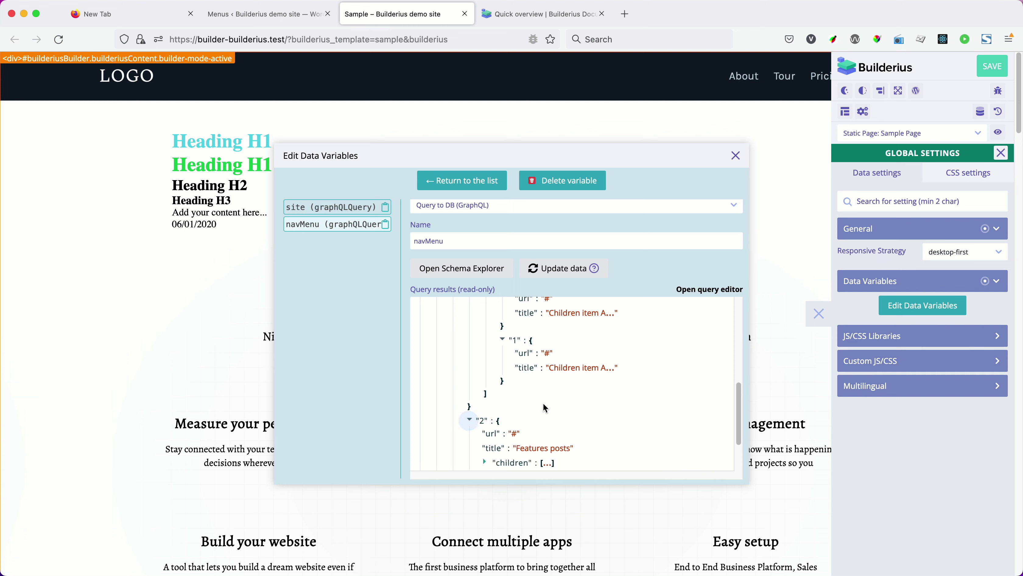
pyautogui.scroll(-2, 548, 399)
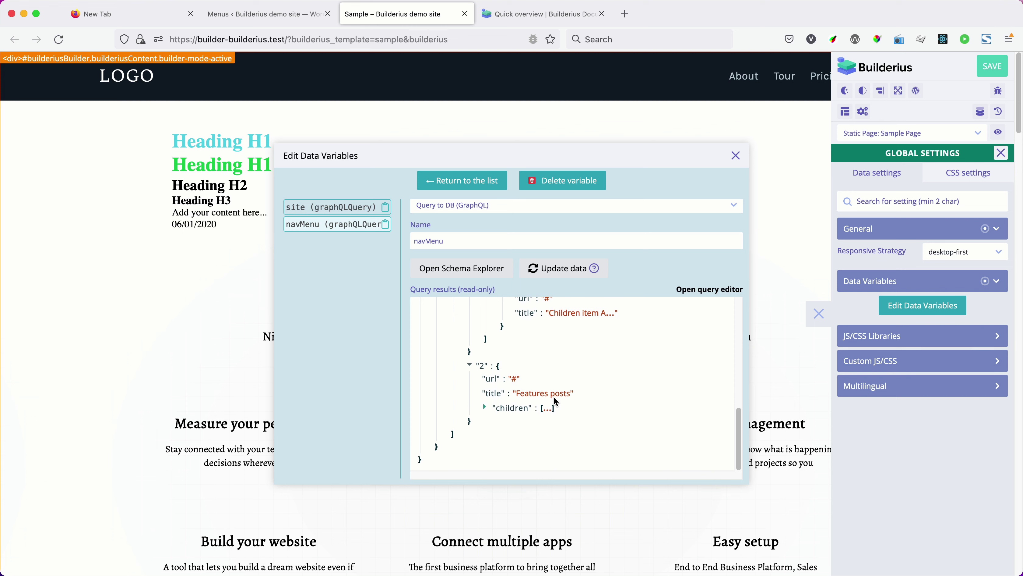
pyautogui.click(485, 407)
pyautogui.click(502, 422)
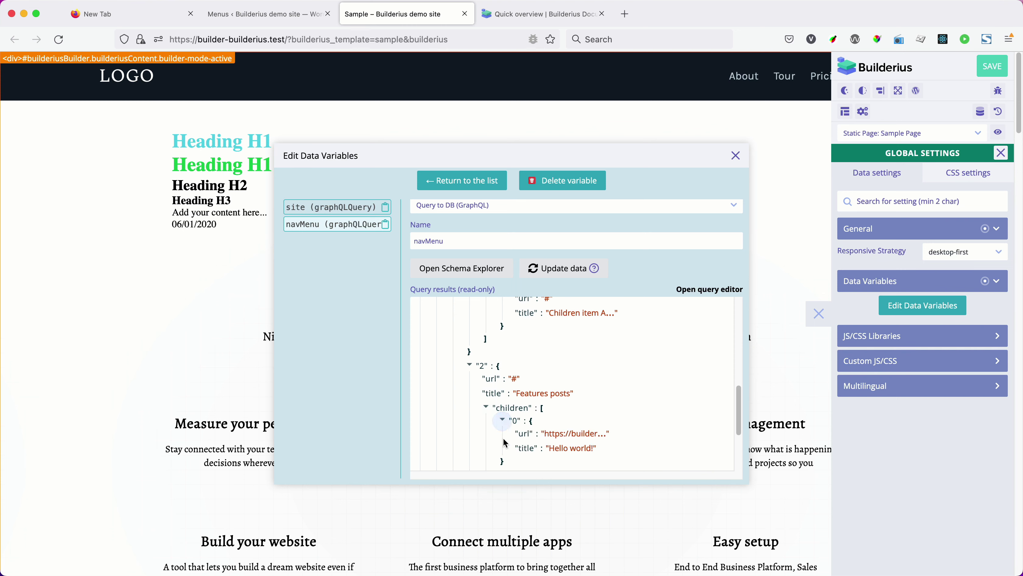
pyautogui.scroll(-3, 503, 423)
pyautogui.click(503, 381)
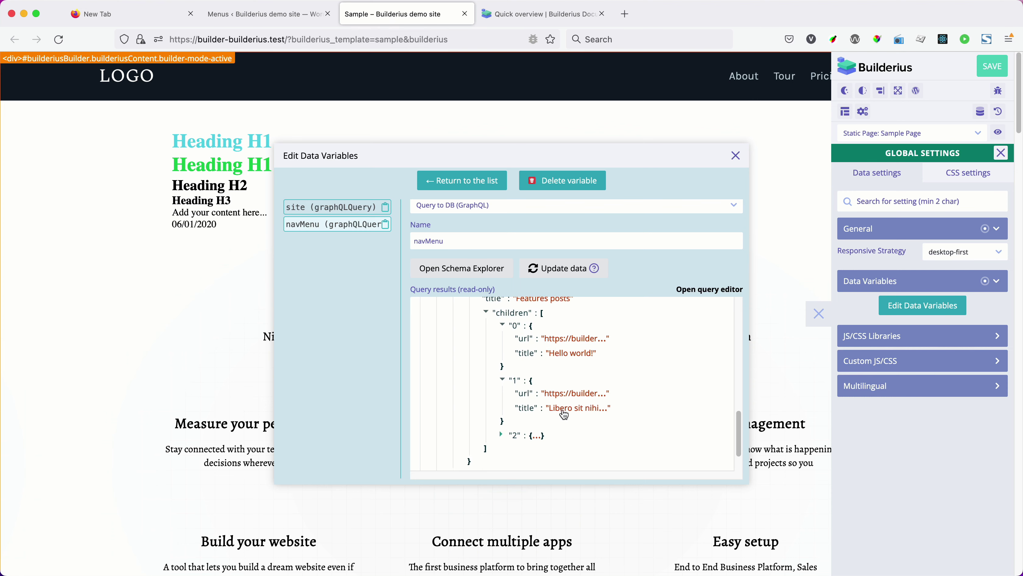
pyautogui.click(300, 15)
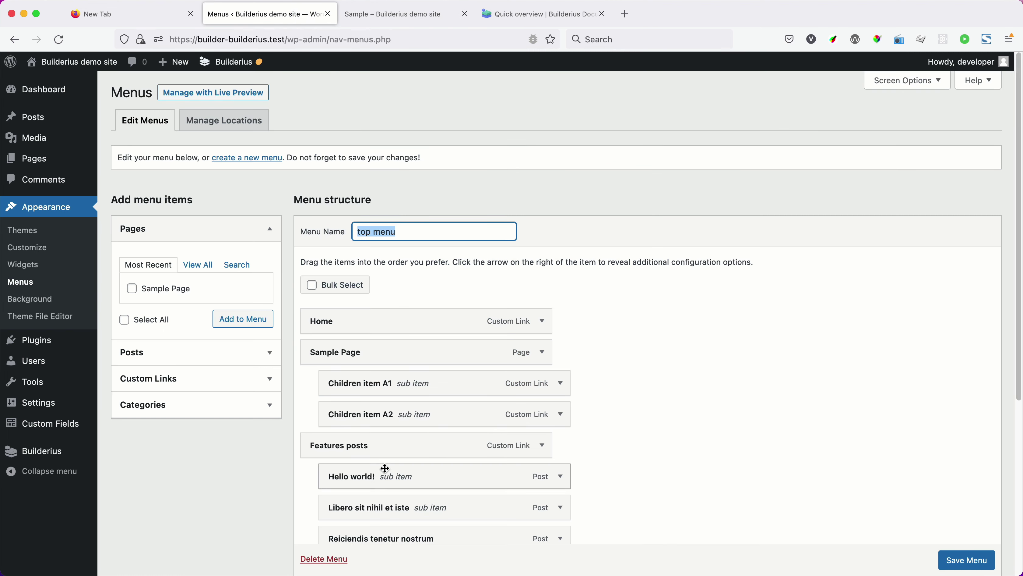
pyautogui.scroll(-2, 427, 406)
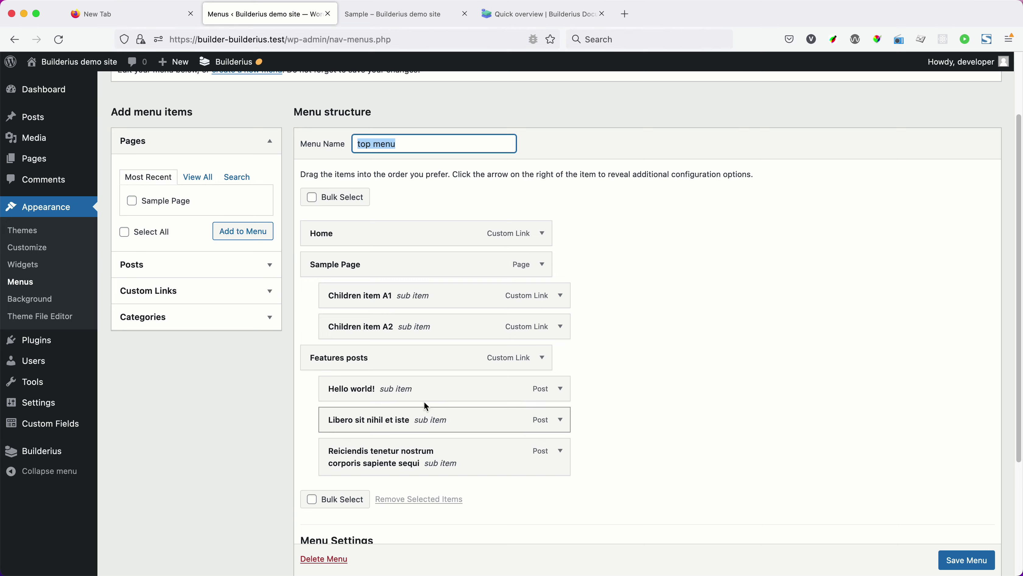
# Close the data variables editor and global settings in the Sample template, and add a Generic block with the nav tag.
pyautogui.click(367, 10)
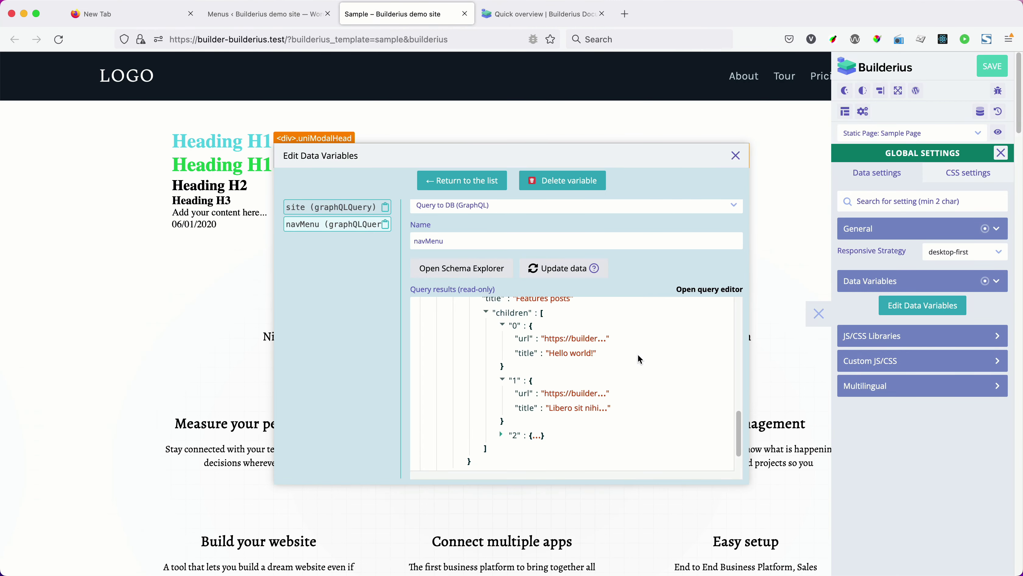
pyautogui.click(735, 156)
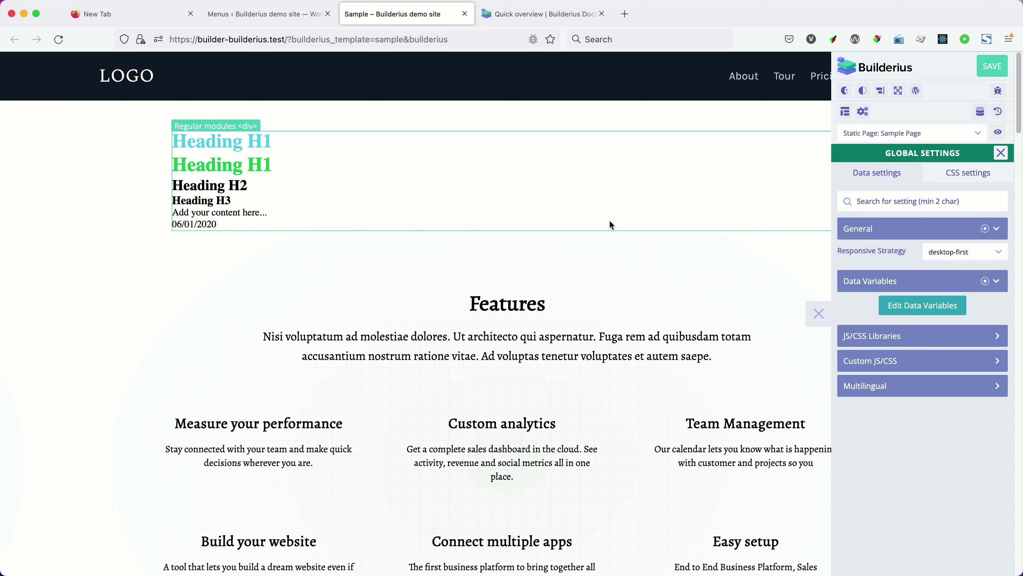
pyautogui.click(1000, 153)
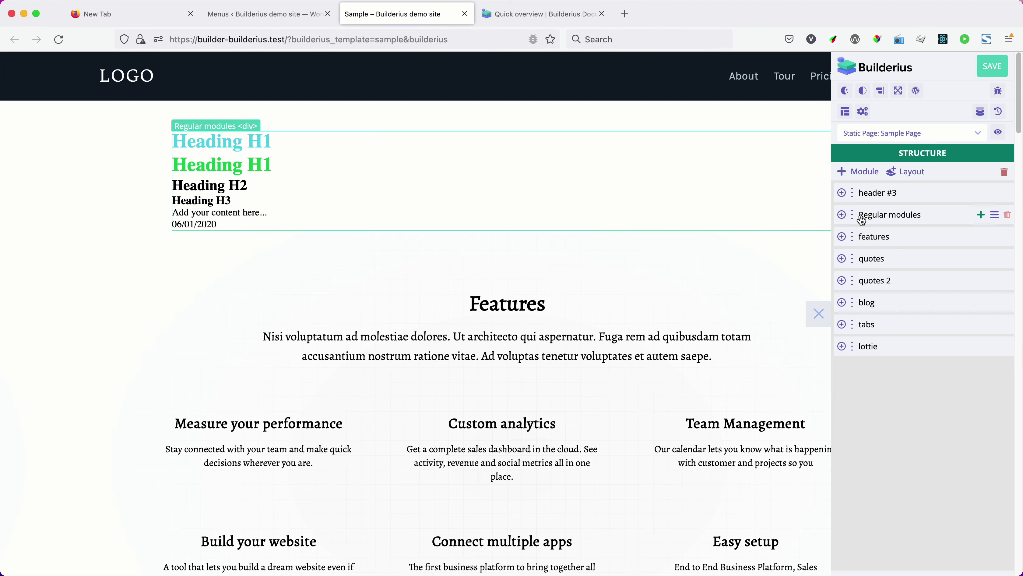
pyautogui.click(855, 172)
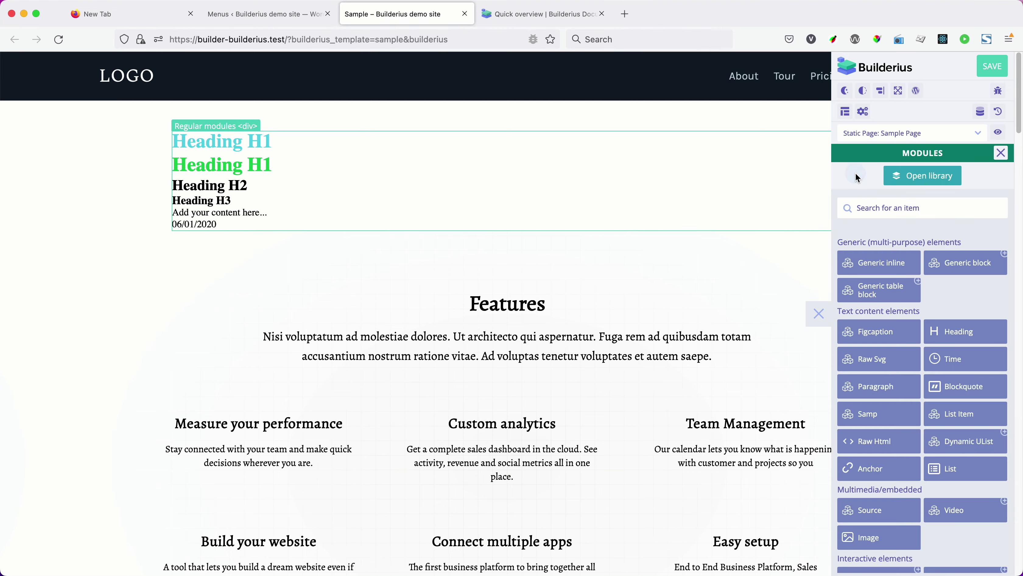
pyautogui.click(952, 275)
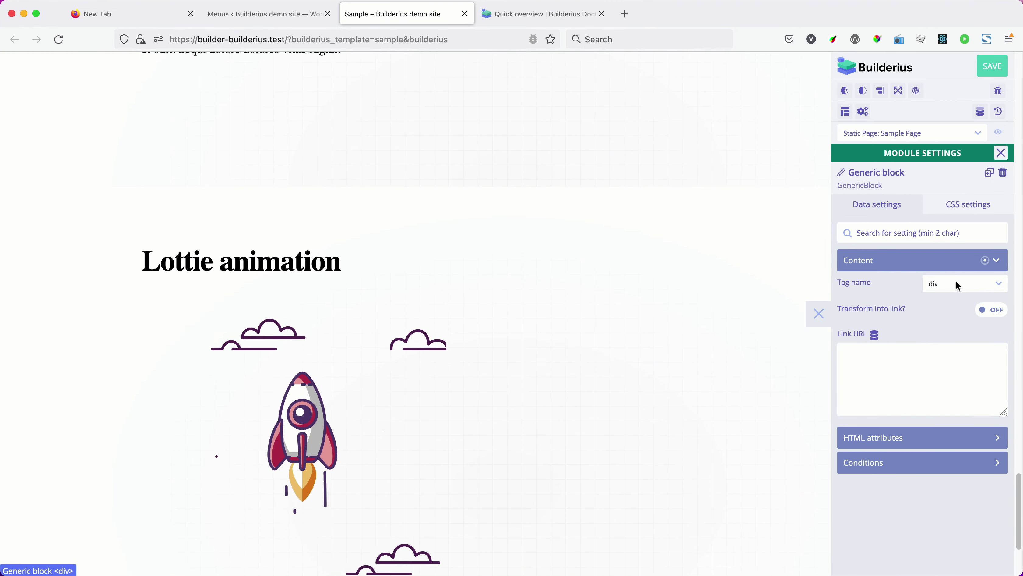
pyautogui.click(955, 280)
pyautogui.click(957, 316)
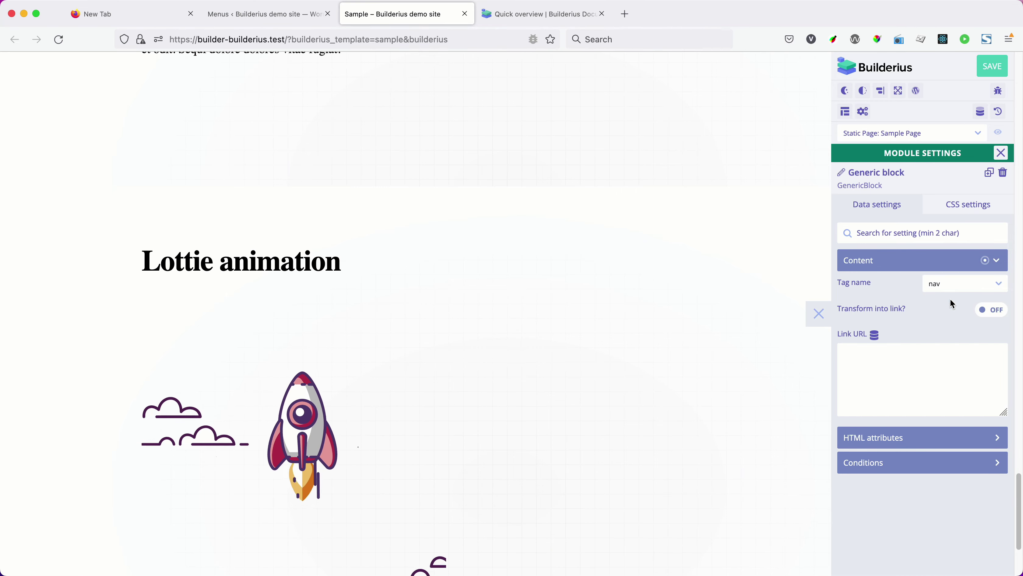
# Rename the new Generic block as "navigation" and return to the structure list.
pyautogui.click(879, 176)
pyautogui.moveTo(889, 173); pyautogui.dragTo(820, 177)
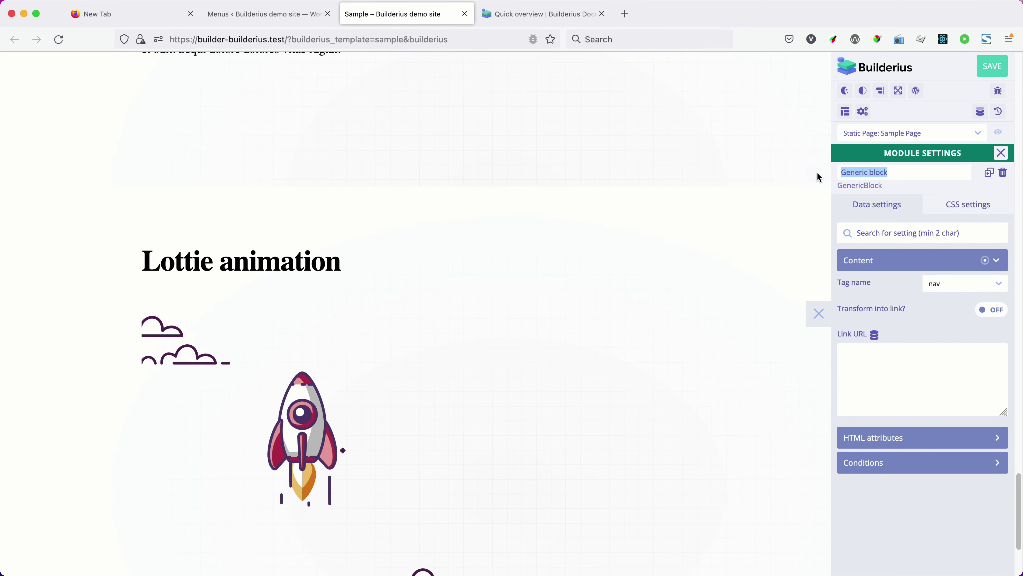
pyautogui.write('navig')
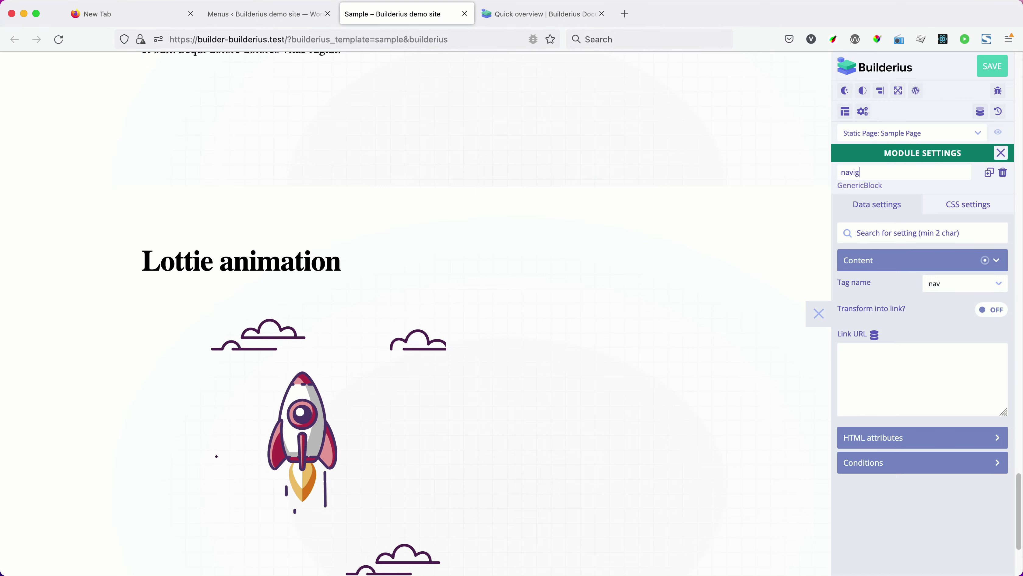
pyautogui.write('ation')
pyautogui.click(1002, 153)
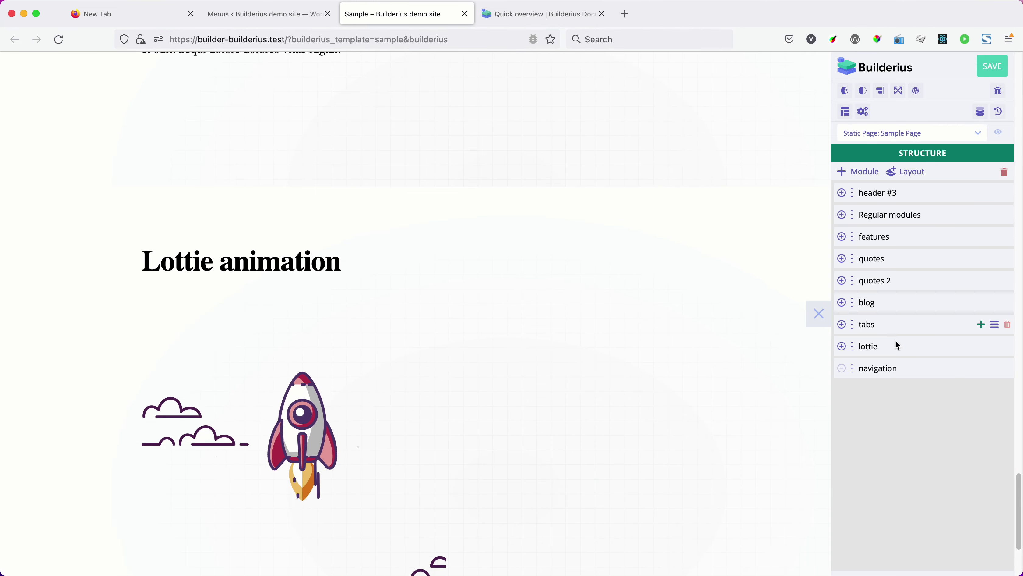
# Move the navigation block between header #3 and Regular modules in the page structure.
pyautogui.moveTo(855, 366); pyautogui.dragTo(853, 208)
pyautogui.moveTo(850, 368); pyautogui.dragTo(850, 213)
pyautogui.scroll(15, 660, 307)
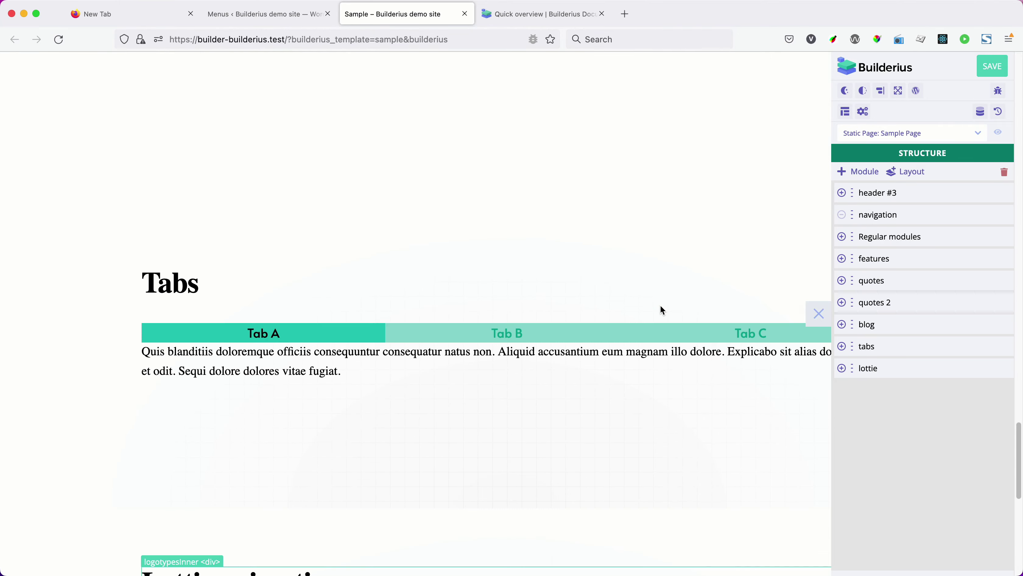
pyautogui.scroll(15, 662, 303)
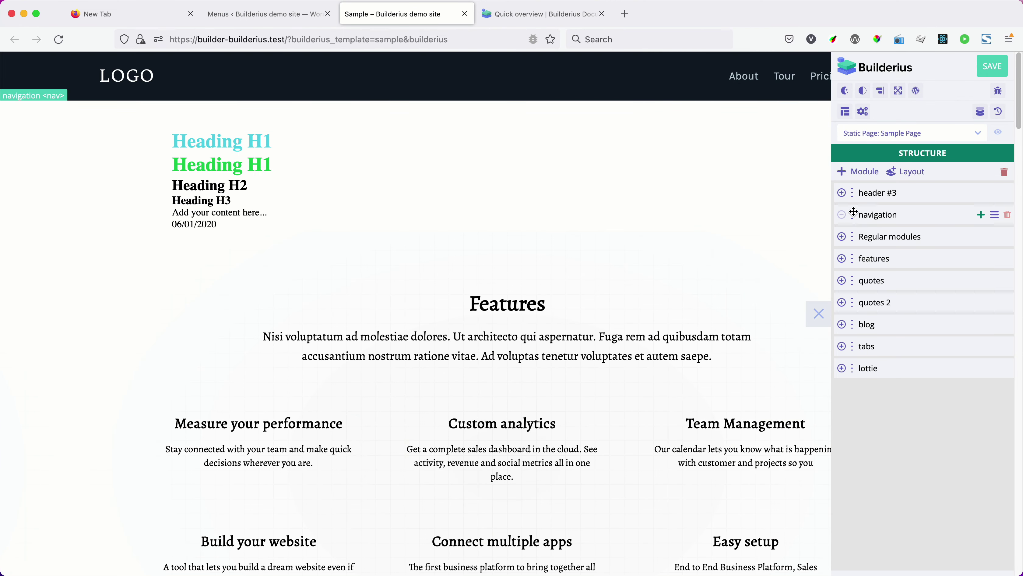
# Inspect the navigation block's nav element in the browser's developer tools.
pyautogui.click(981, 214)
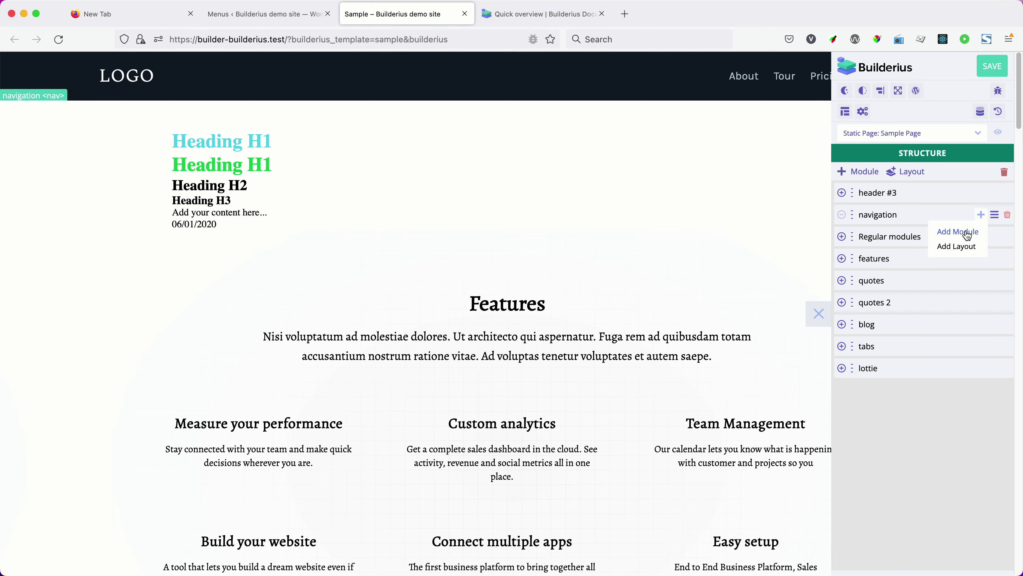
pyautogui.press('super+alt+k')
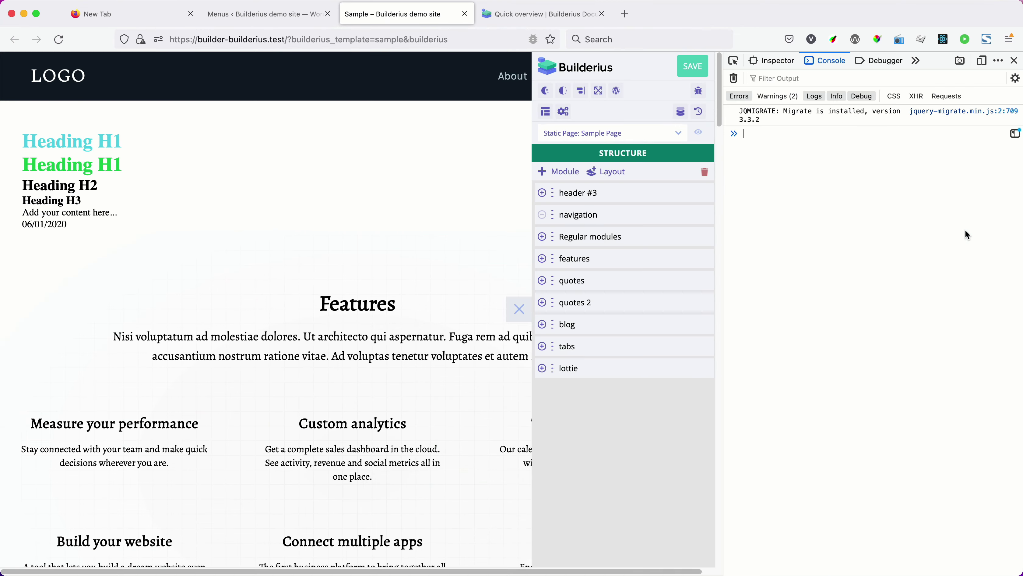
pyautogui.click(735, 62)
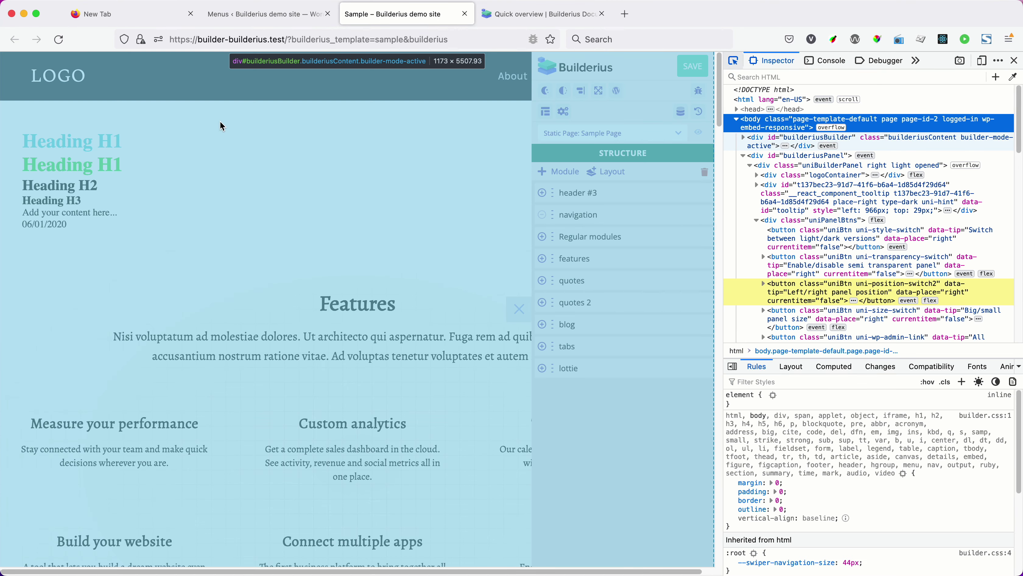
pyautogui.click(107, 138)
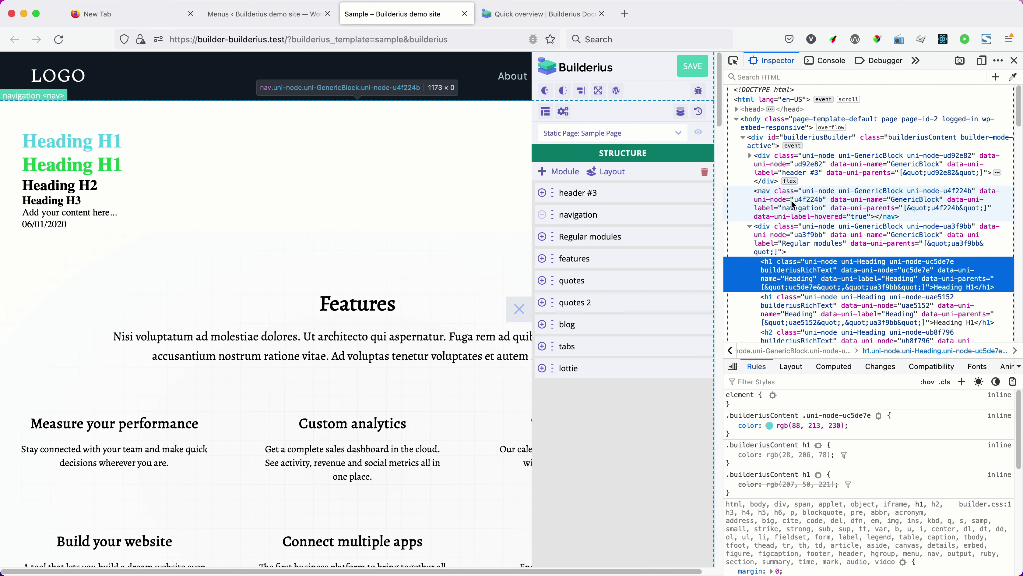
pyautogui.click(793, 203)
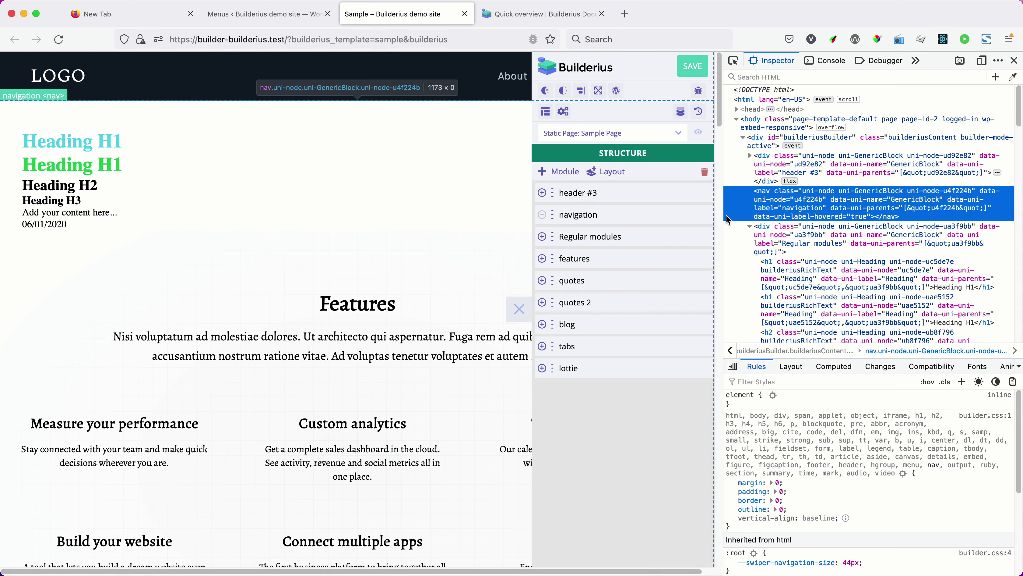
# Narrow the developer tools pane and add a Dynamic UList module inside the navigation block.
pyautogui.moveTo(729, 220); pyautogui.dragTo(769, 215)
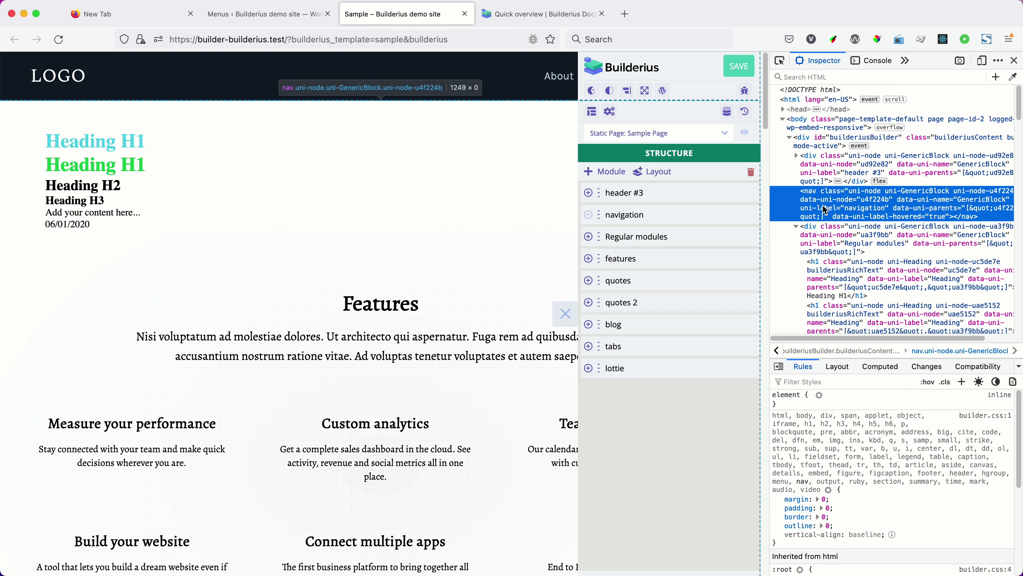
pyautogui.click(741, 215)
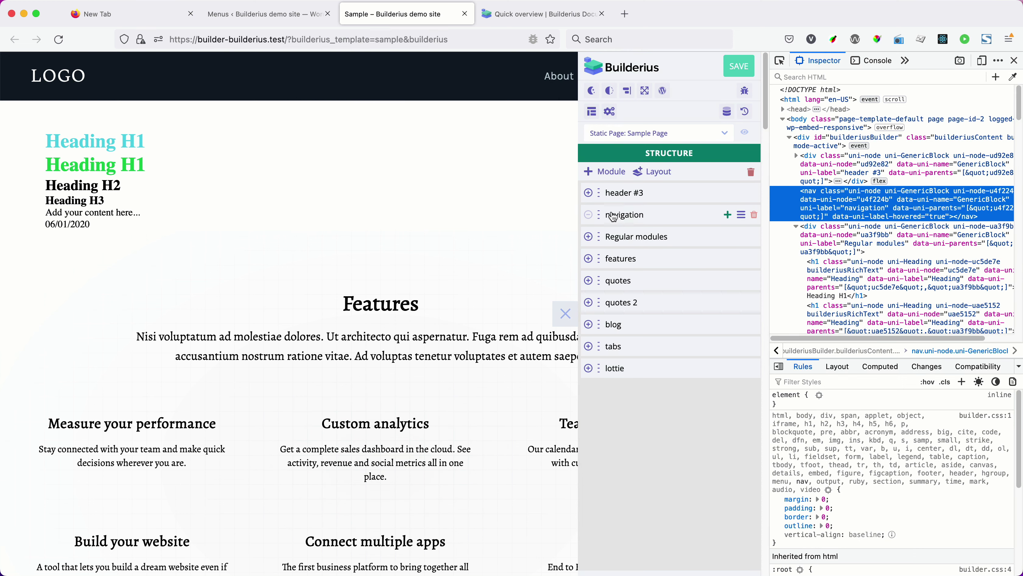
pyautogui.moveTo(727, 214)
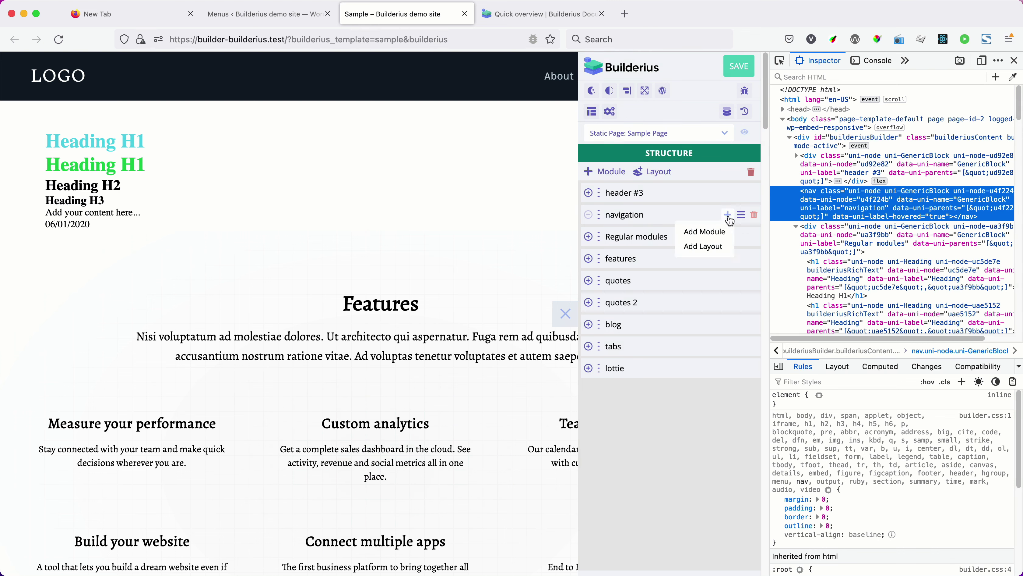
pyautogui.click(721, 232)
pyautogui.click(675, 212)
pyautogui.write('li')
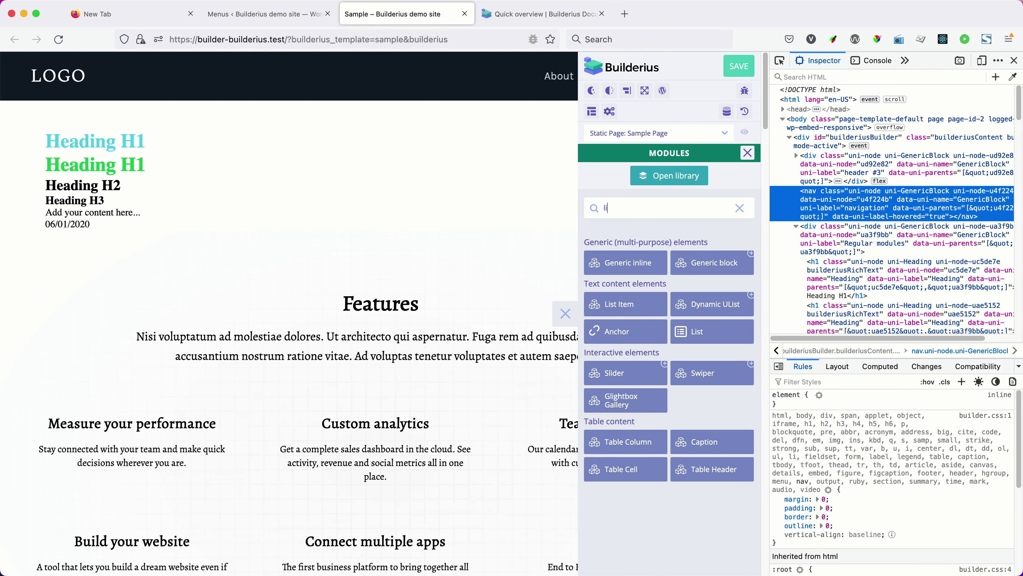
pyautogui.write('s')
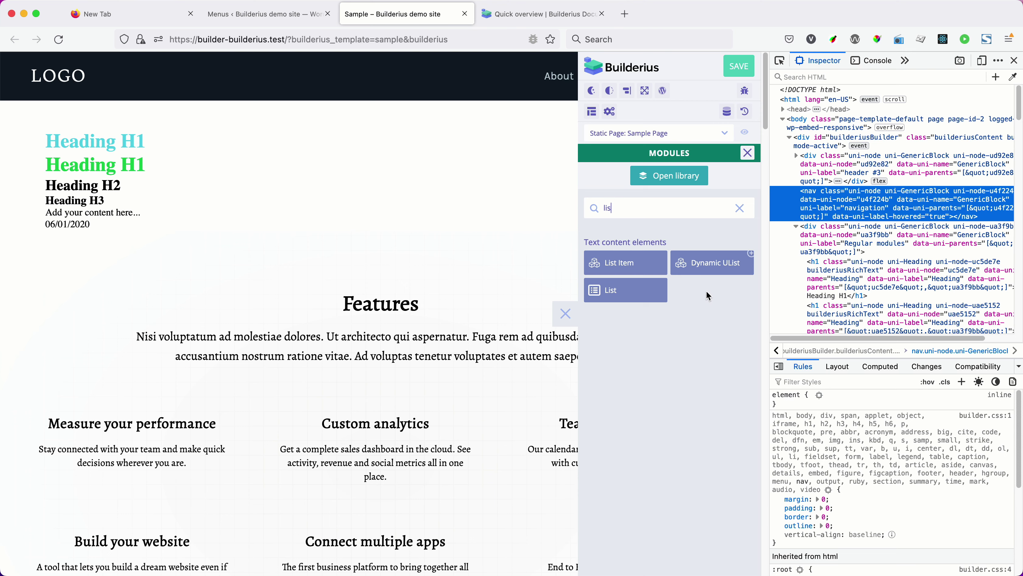
pyautogui.click(705, 263)
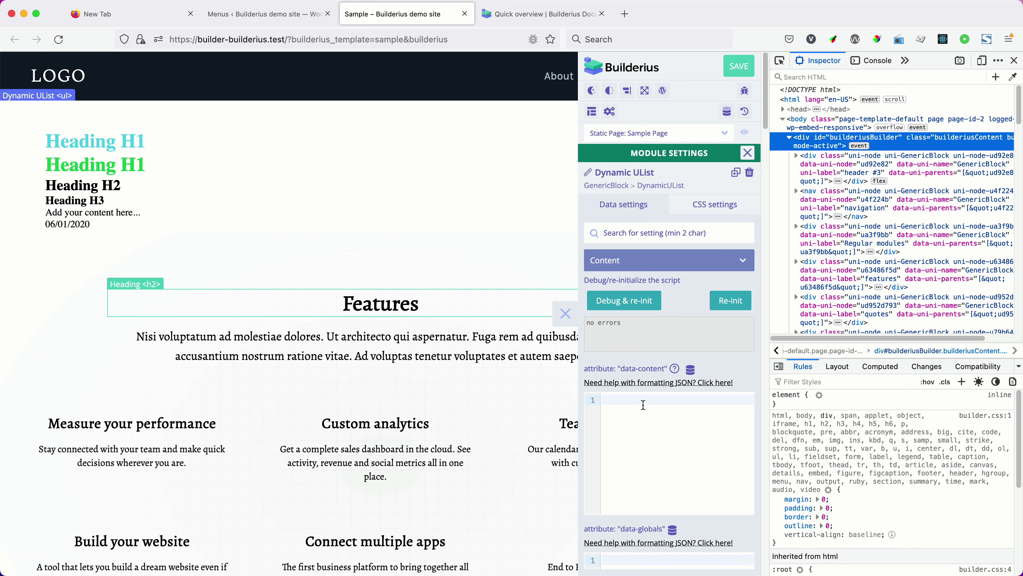
# Fill the Dynamic UList's data-content attribute with the unescaped dynamic tag [[[navMenu.nav_menu.items]]] copied from the dynamic data, and close the data window.
pyautogui.click(644, 404)
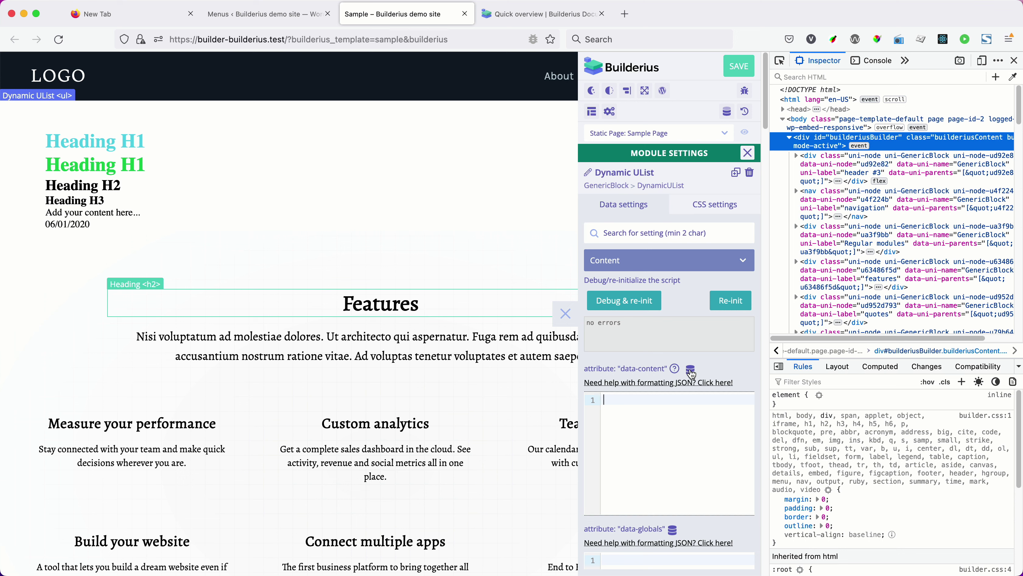
pyautogui.click(691, 370)
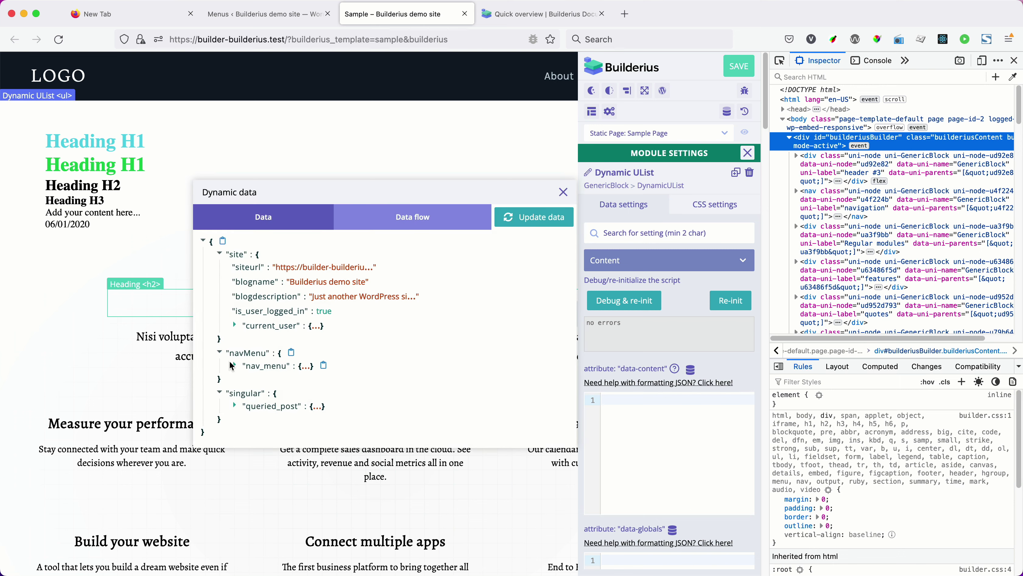
pyautogui.click(236, 366)
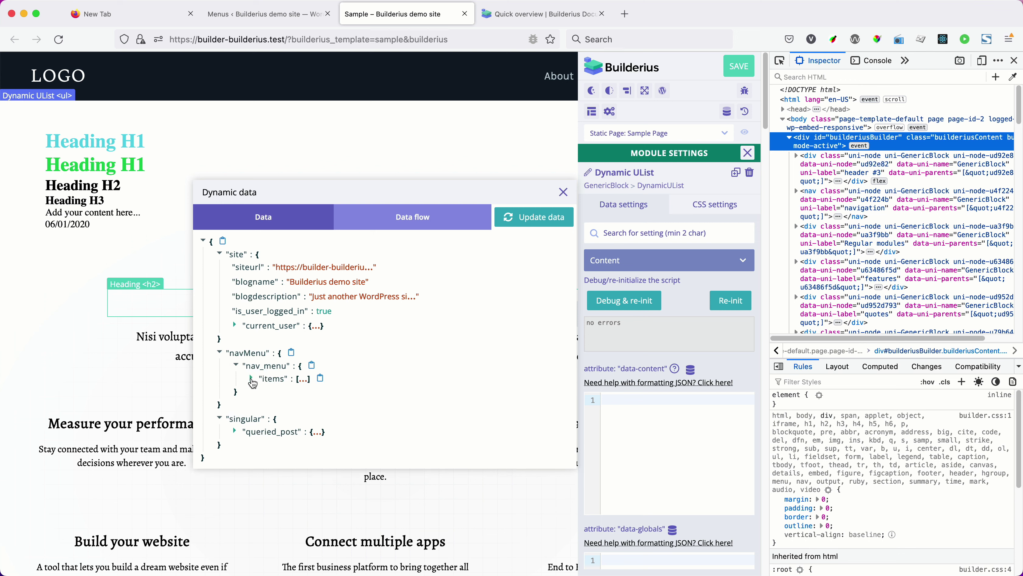
pyautogui.click(252, 378)
pyautogui.moveTo(318, 390)
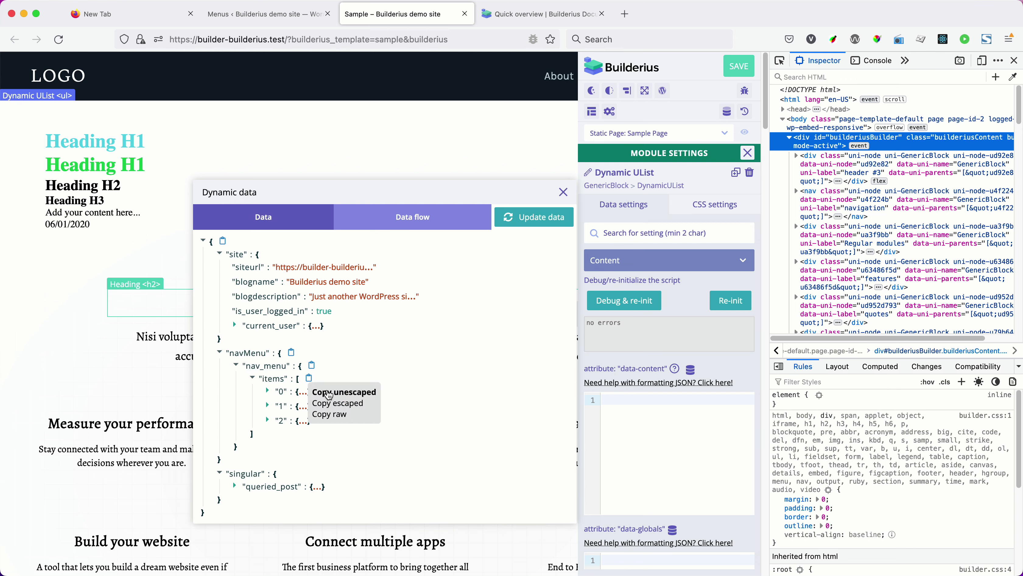
pyautogui.click(325, 392)
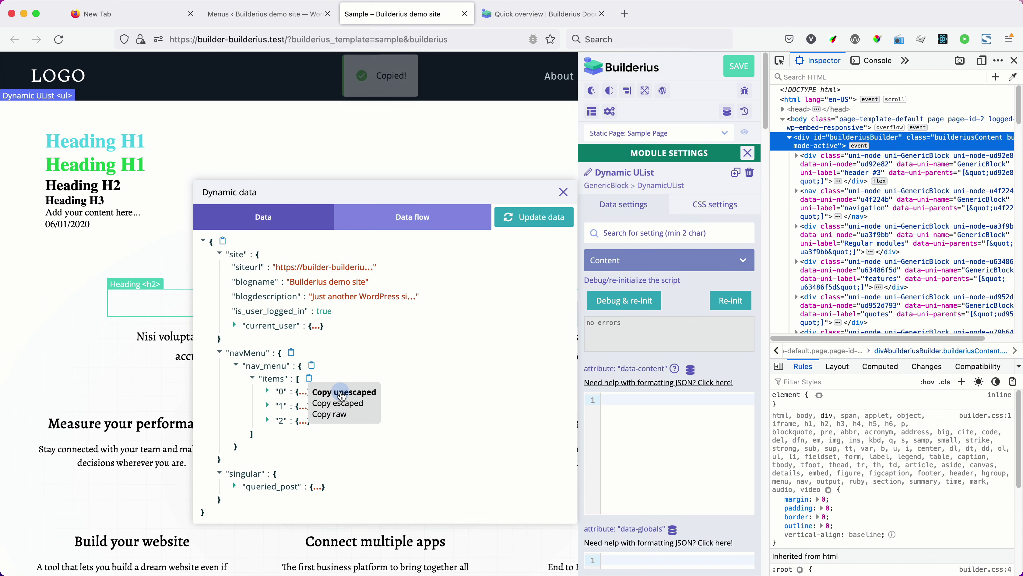
pyautogui.click(665, 426)
pyautogui.press('super+v')
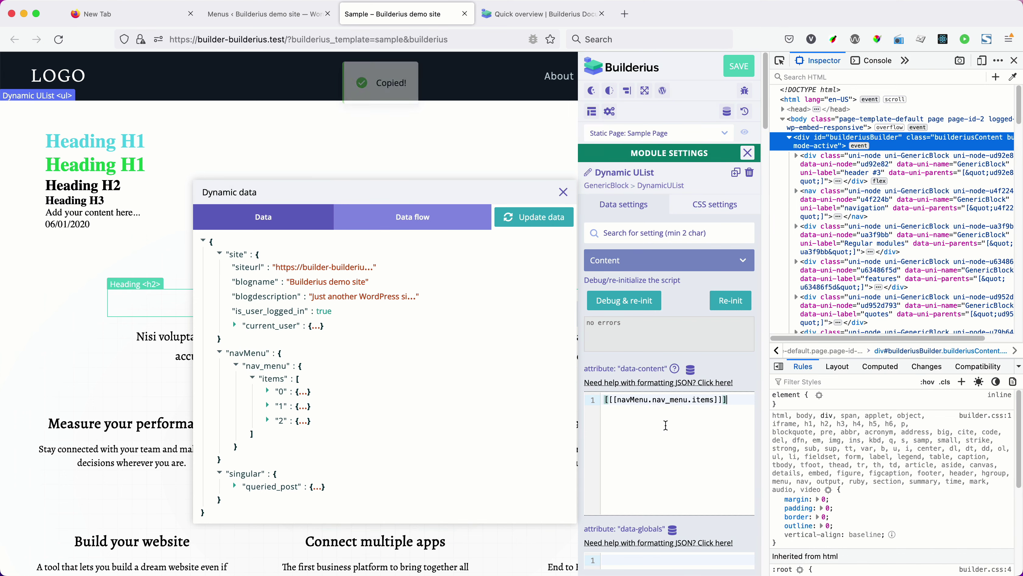
pyautogui.click(563, 193)
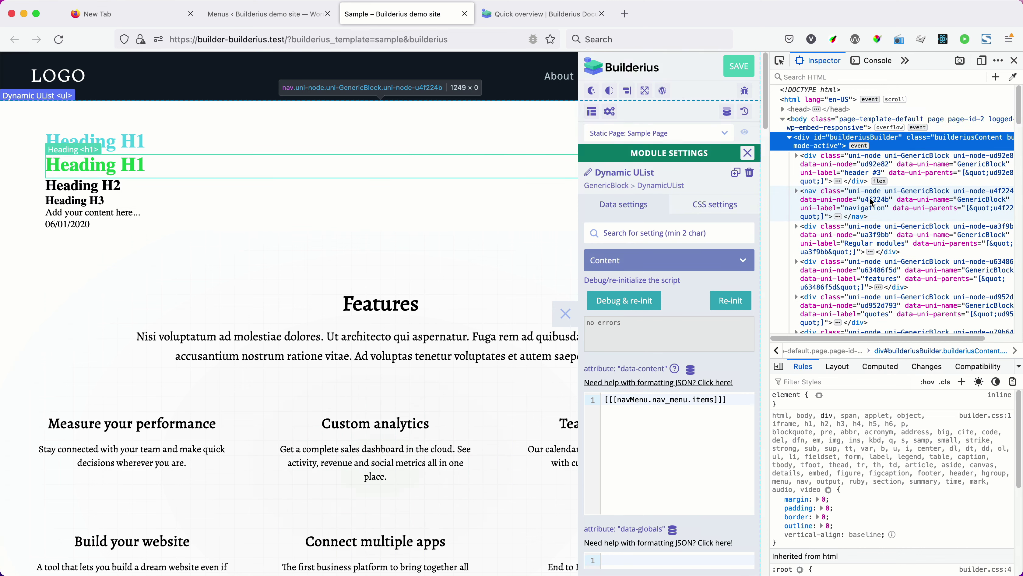
# Inspect the nav element's nested ul and its data-content attribute in the developer tools.
pyautogui.click(780, 61)
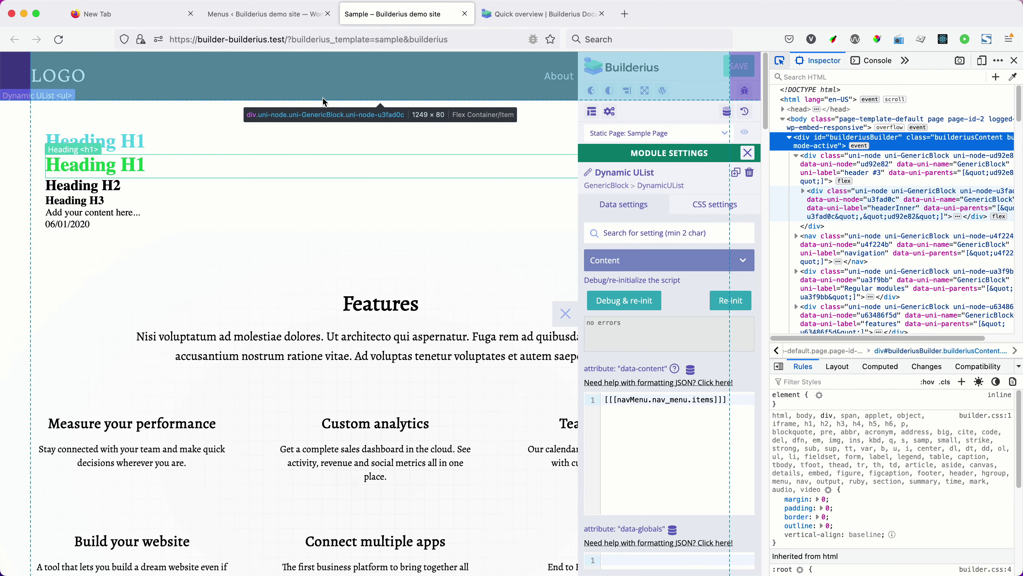
pyautogui.click(323, 95)
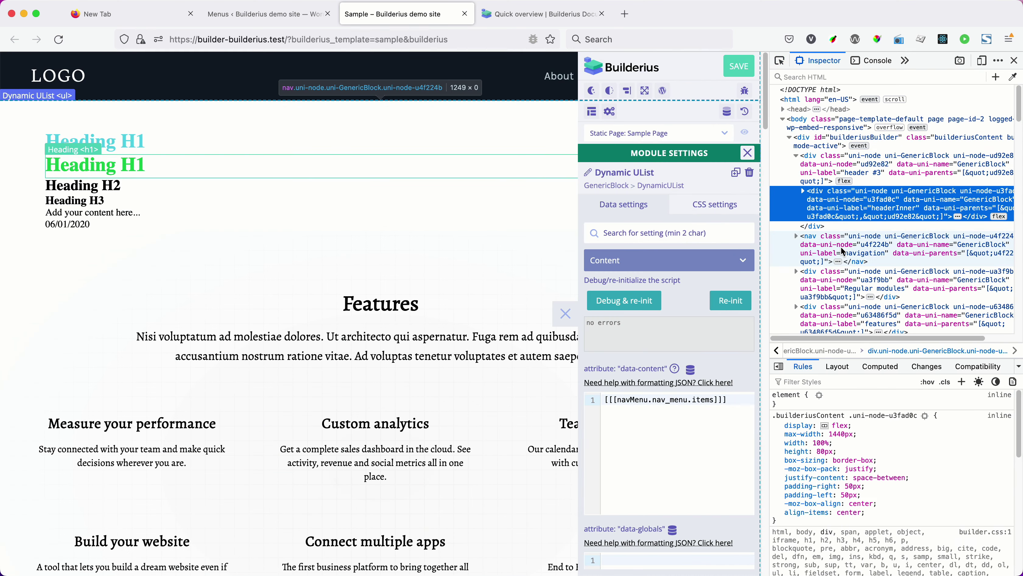
pyautogui.click(844, 252)
pyautogui.click(796, 236)
pyautogui.scroll(-1, 851, 290)
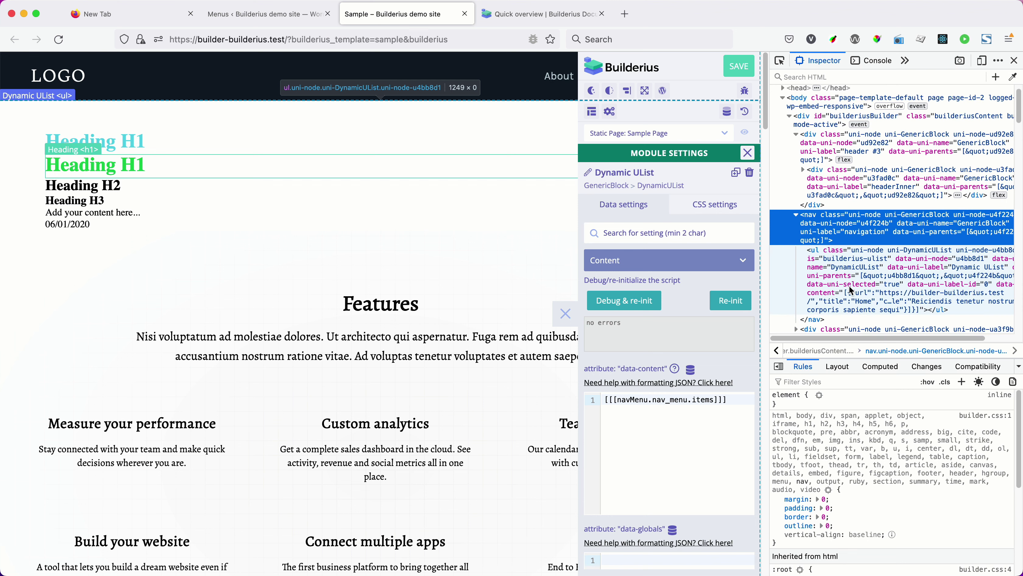
pyautogui.scroll(-1, 851, 289)
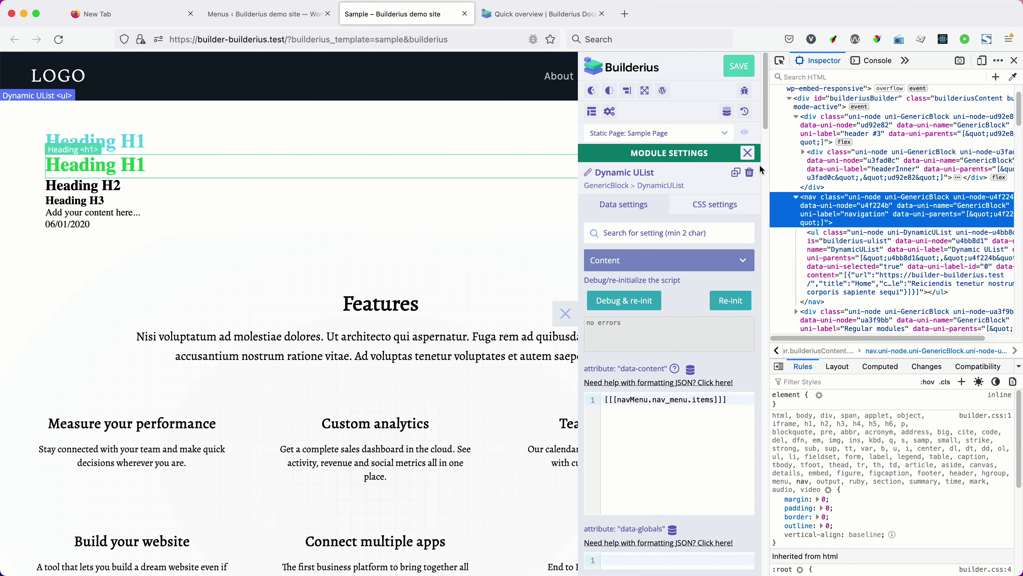
# Return to the structure list and add a Template module inside the Dynamic UList.
pyautogui.click(748, 153)
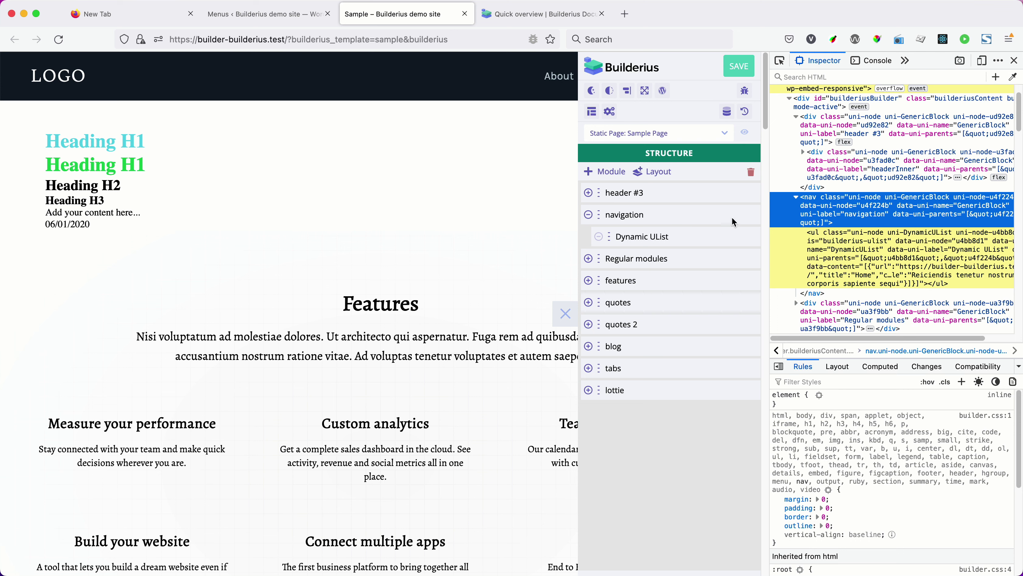
pyautogui.click(727, 237)
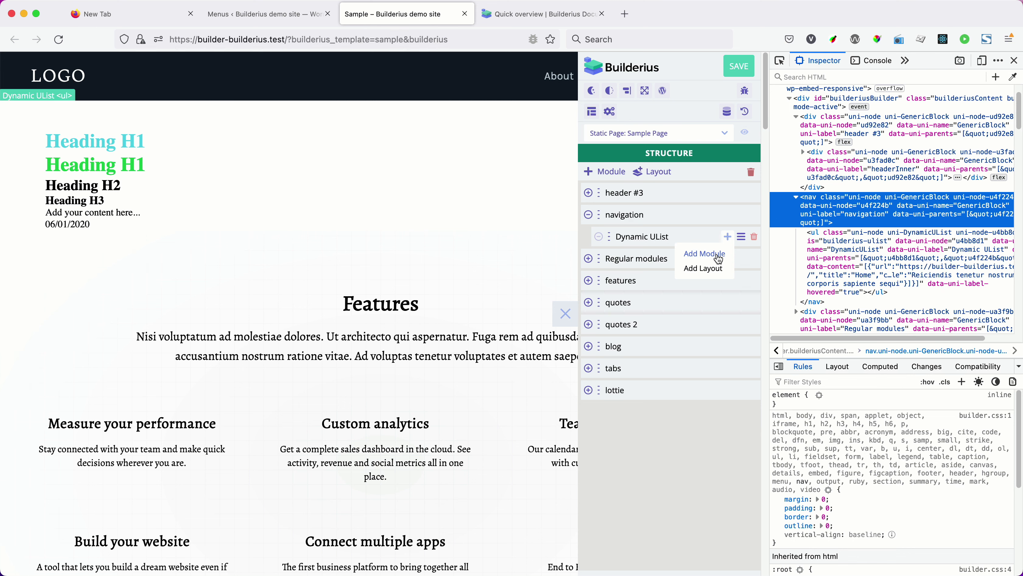
pyautogui.click(703, 255)
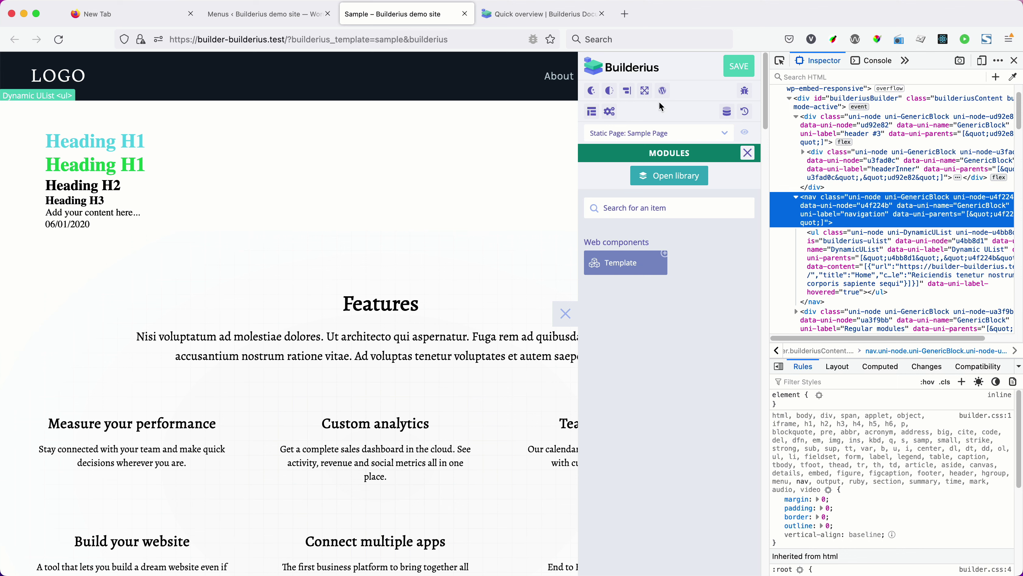
pyautogui.click(623, 265)
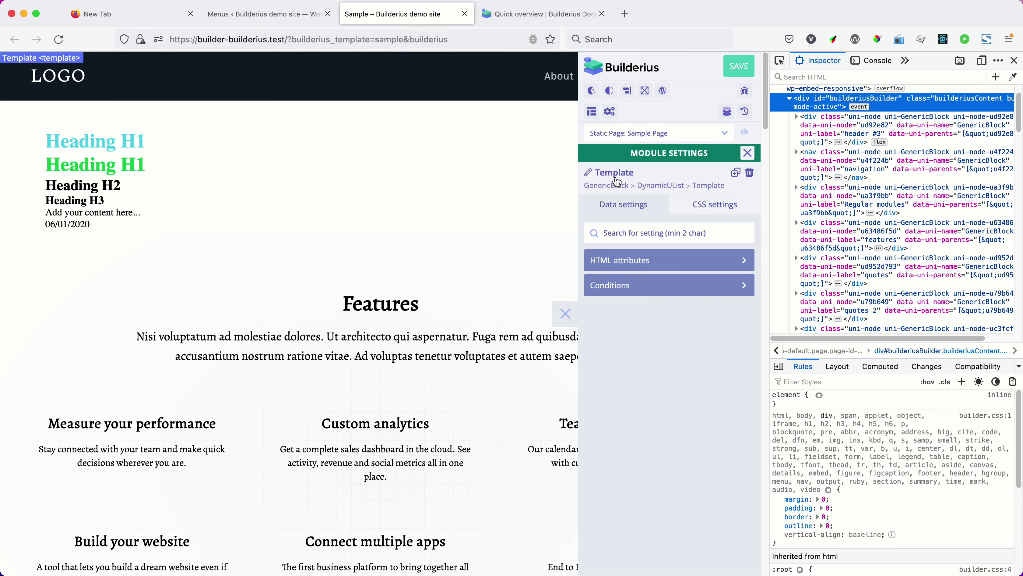
# Rename the Template module as "parent item" and return to the structure list.
pyautogui.click(616, 174)
pyautogui.moveTo(623, 172); pyautogui.dragTo(585, 172)
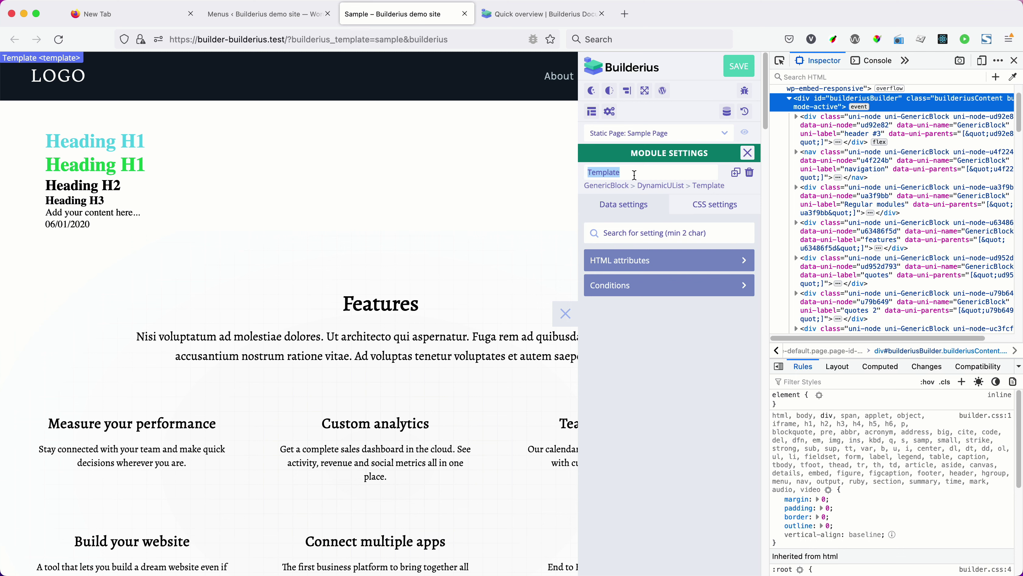
pyautogui.write('parent item')
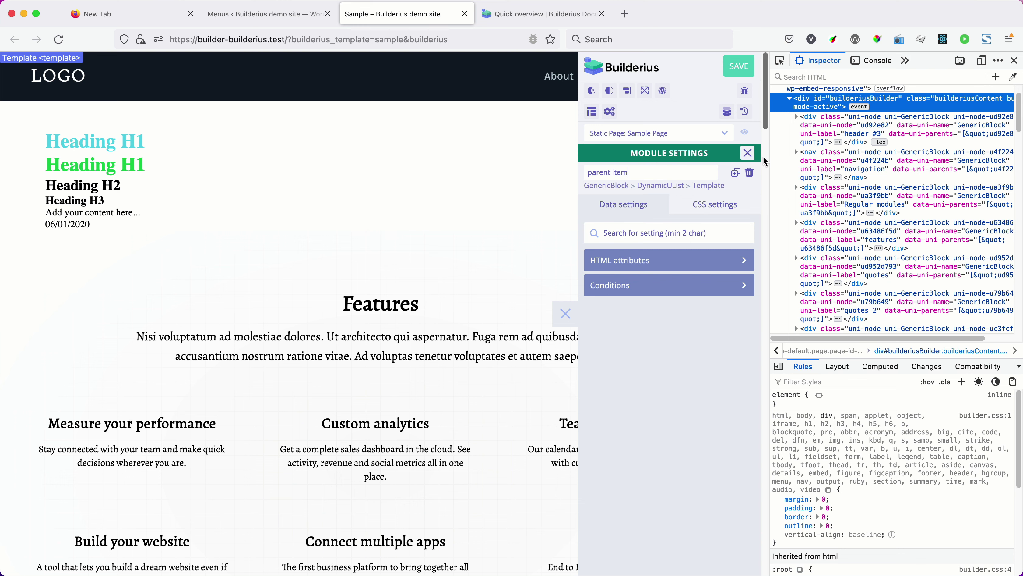
pyautogui.click(748, 153)
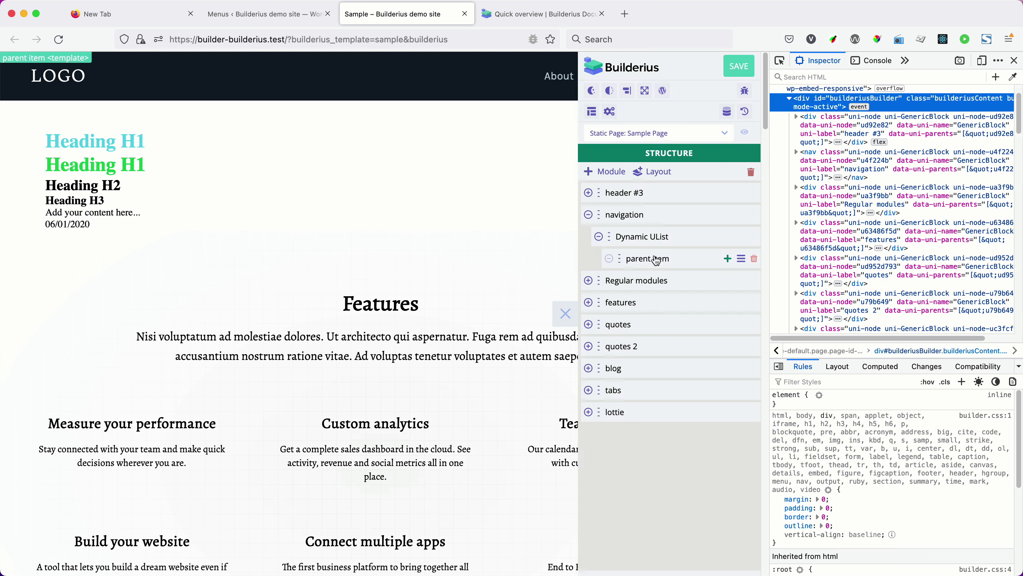
# Add an Anchor module inside the parent item template.
pyautogui.click(727, 259)
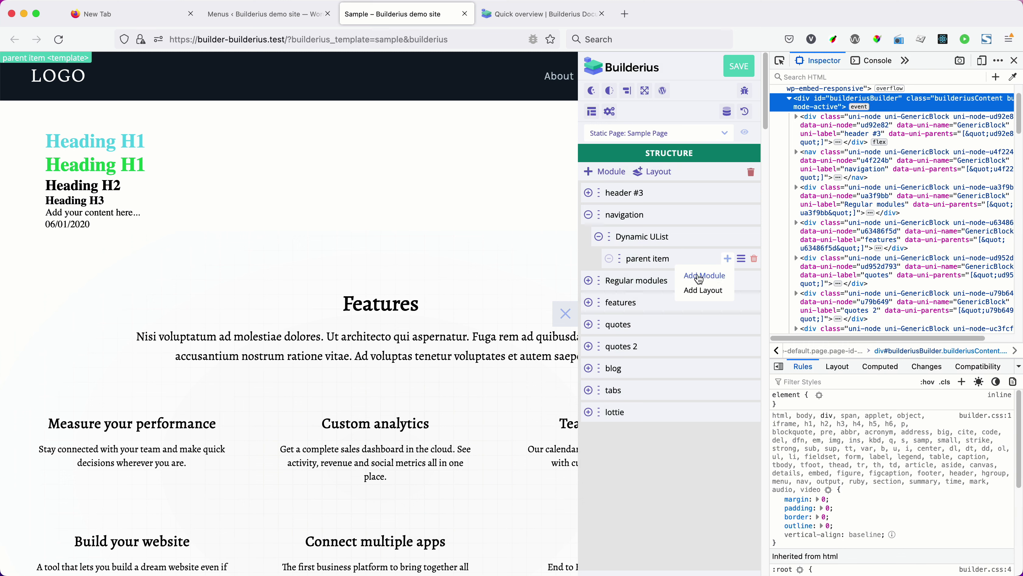
pyautogui.click(698, 278)
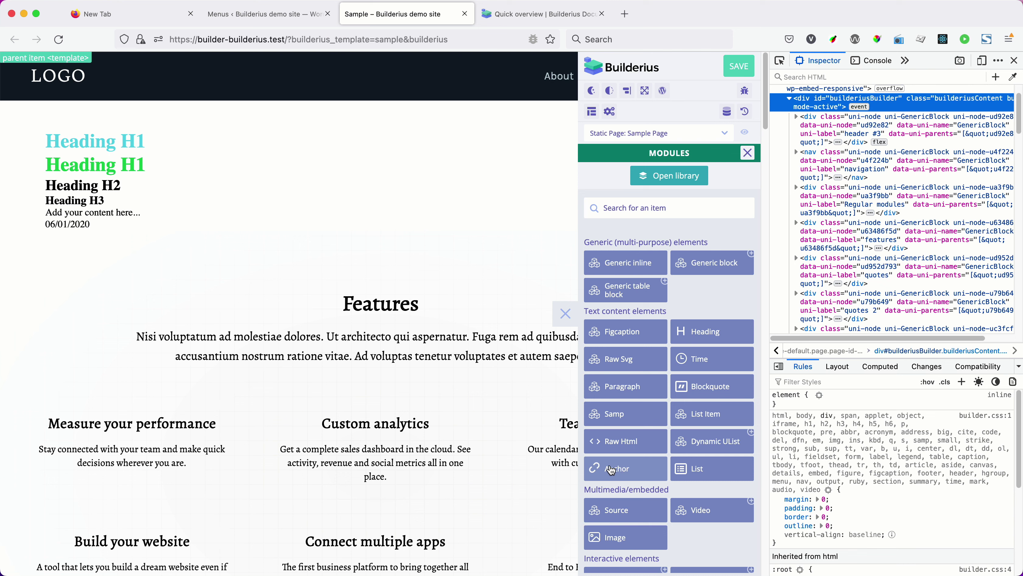
pyautogui.click(618, 474)
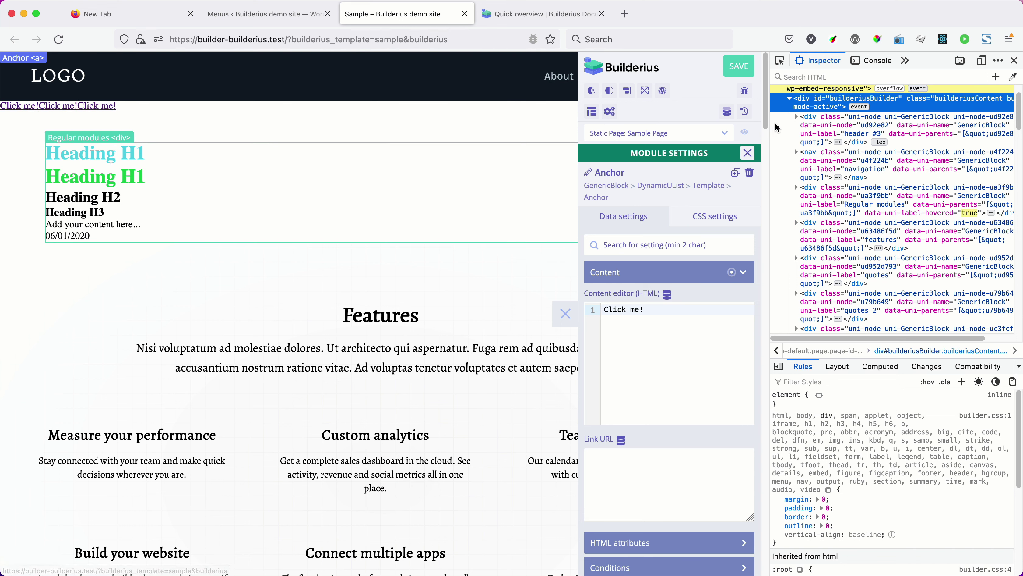
# Inspect the Dynamic UList's ul element and expand it to examine the template and generated links.
pyautogui.click(786, 66)
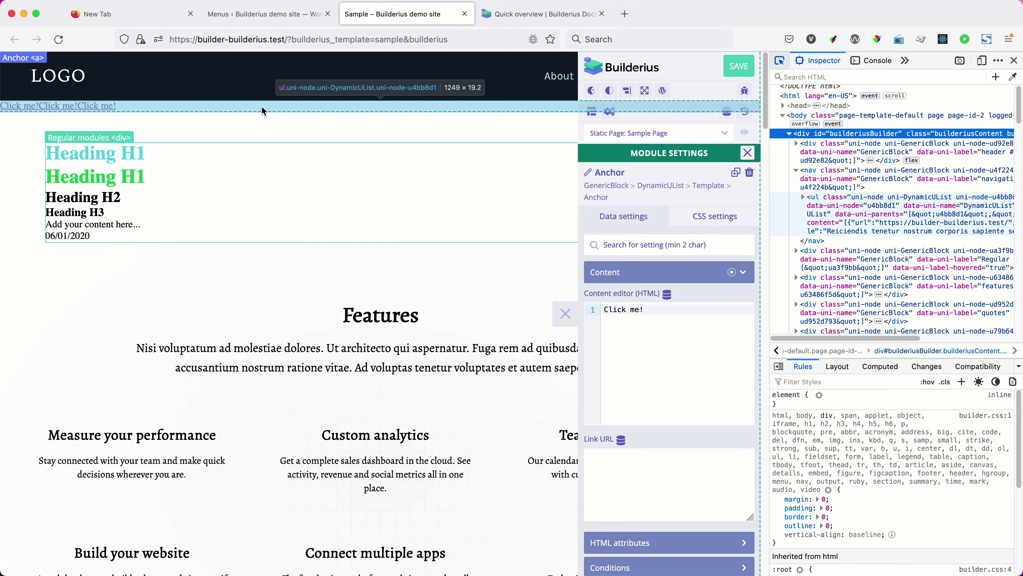
pyautogui.click(262, 106)
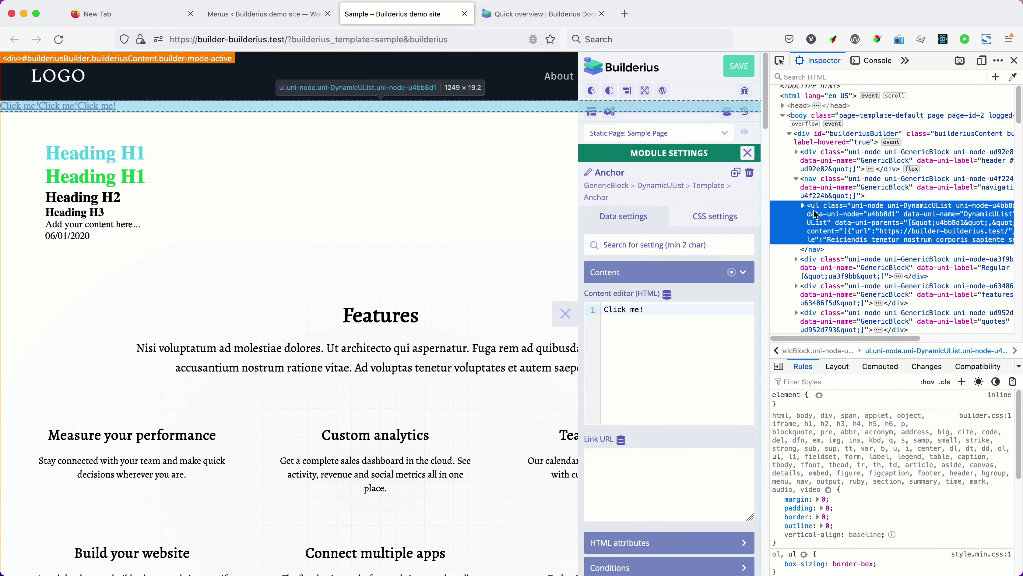
pyautogui.click(803, 206)
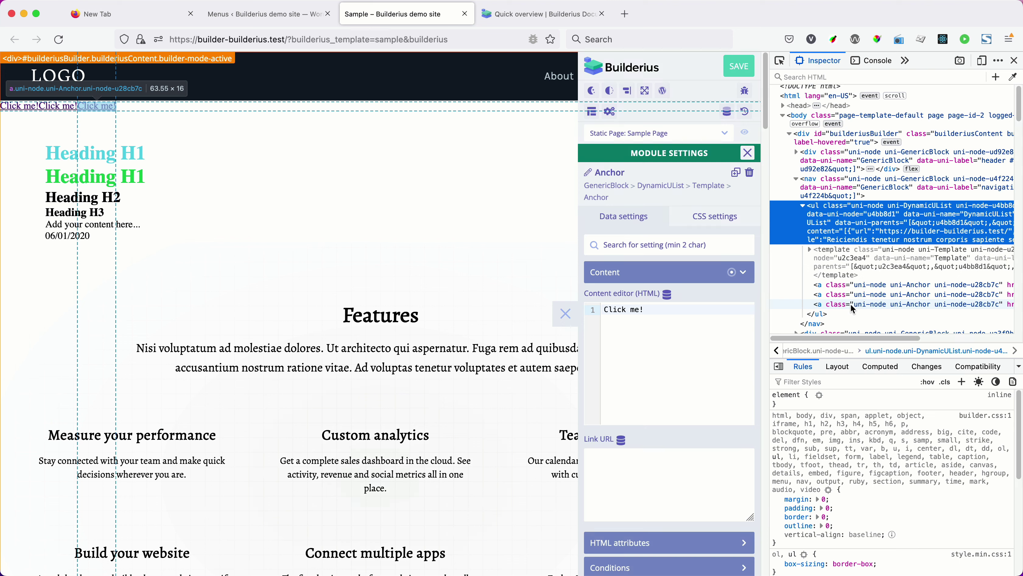
# Replace the anchor's content with {{title}} and set its link URL to {{{url}}}.
pyautogui.tripleClick(658, 313)
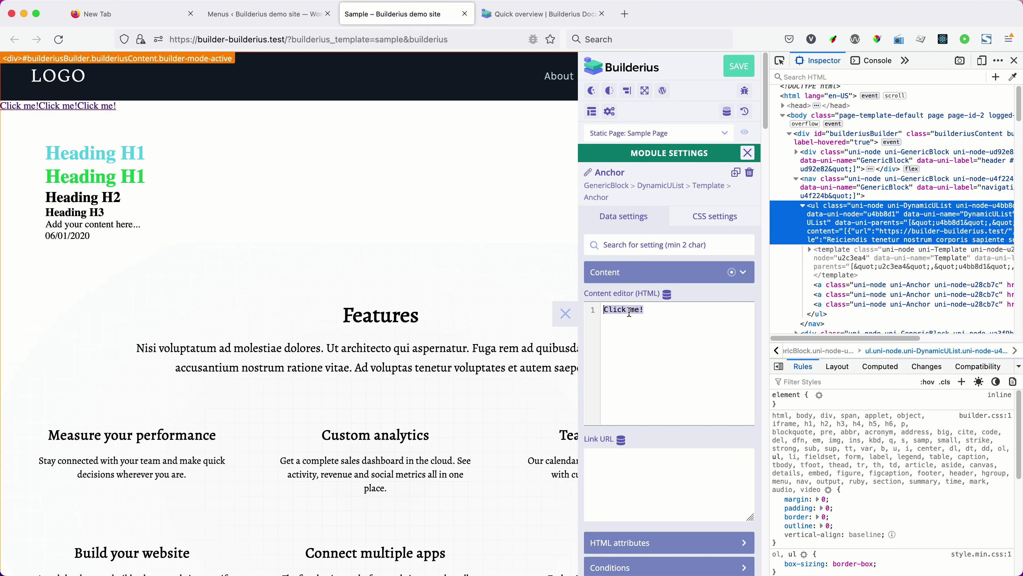
pyautogui.write('{{[')
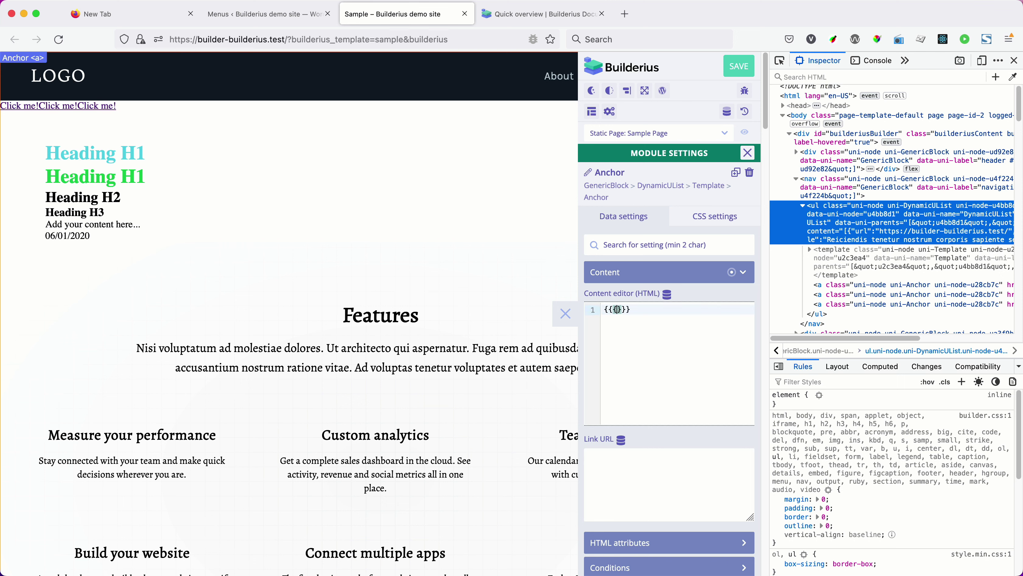
pyautogui.press('BackSpace')
pyautogui.write('title')
pyautogui.click(633, 458)
pyautogui.write('{{{url')
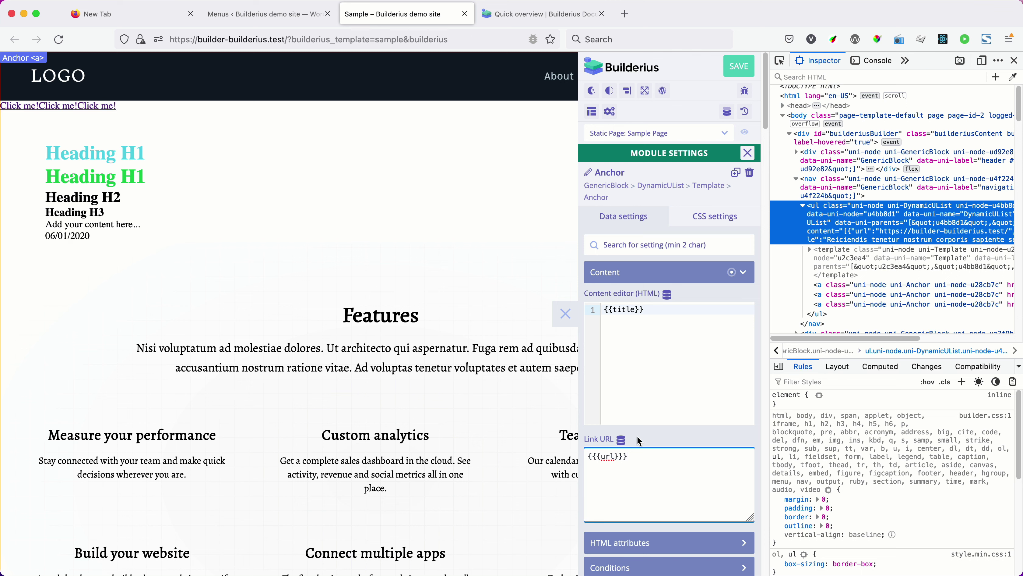
# Examine the fields of the first navMenu item in the dynamic data for the anchor's content, and close the data view.
pyautogui.click(667, 295)
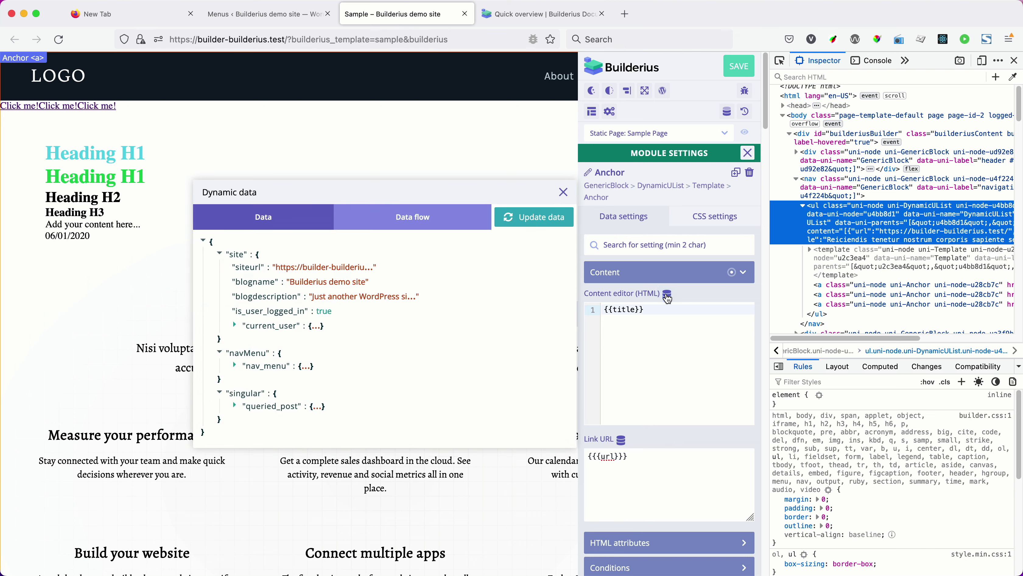
pyautogui.click(237, 365)
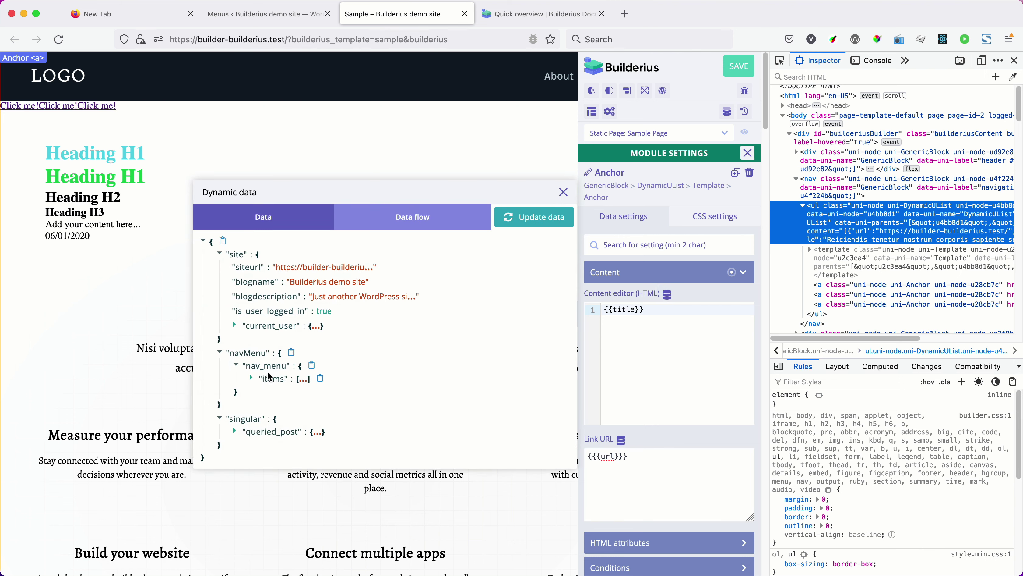
pyautogui.click(252, 379)
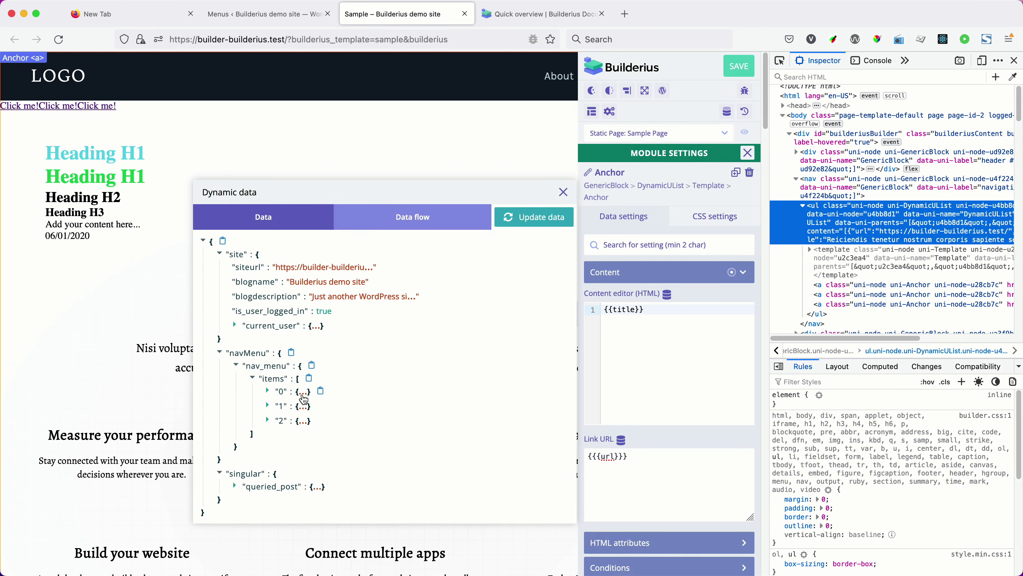
pyautogui.click(269, 392)
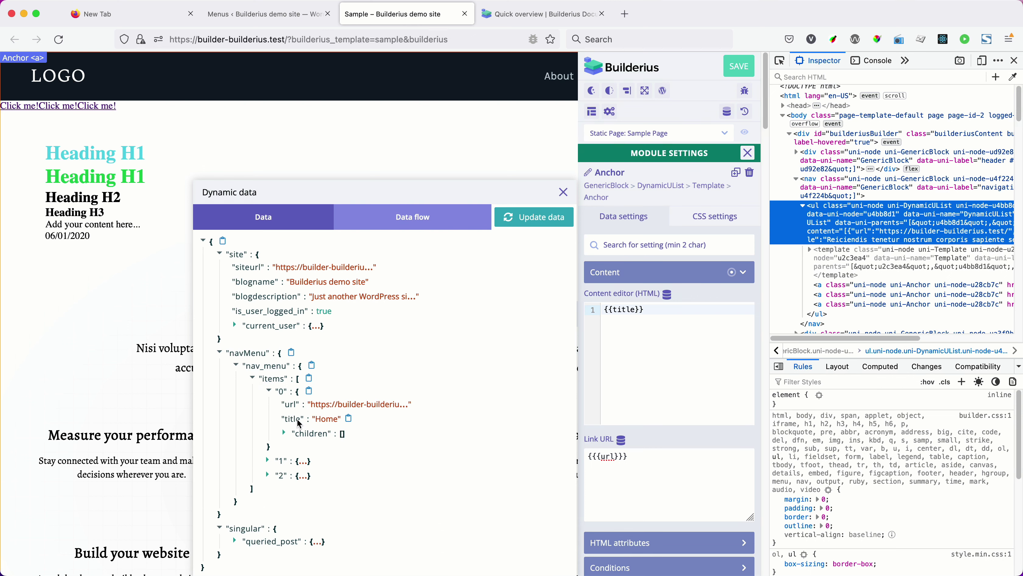
pyautogui.click(309, 379)
pyautogui.click(308, 391)
pyautogui.click(563, 192)
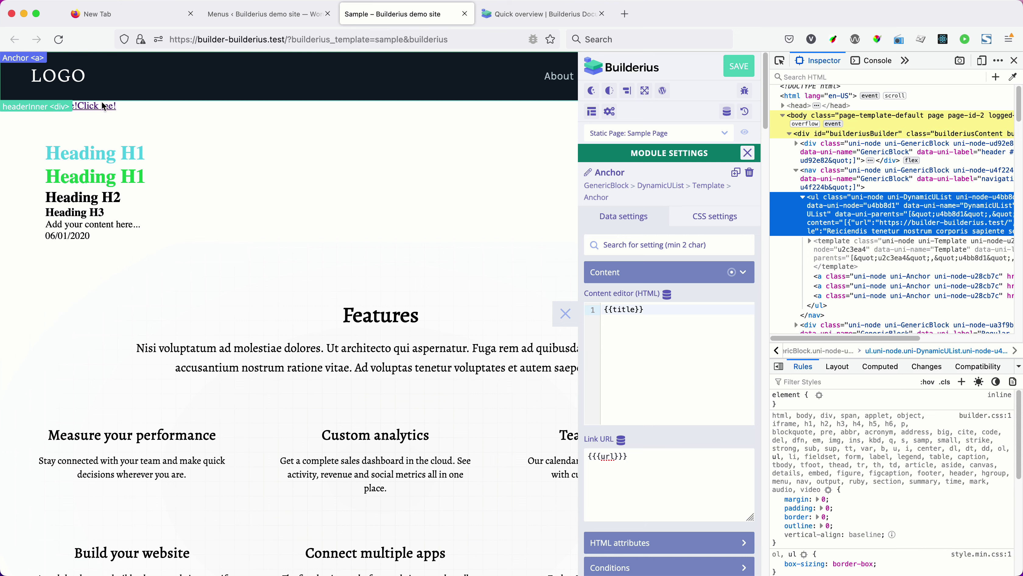
# Re-initialize the Dynamic UList script so the anchors use the menu data, and return to the structure list.
pyautogui.click(748, 153)
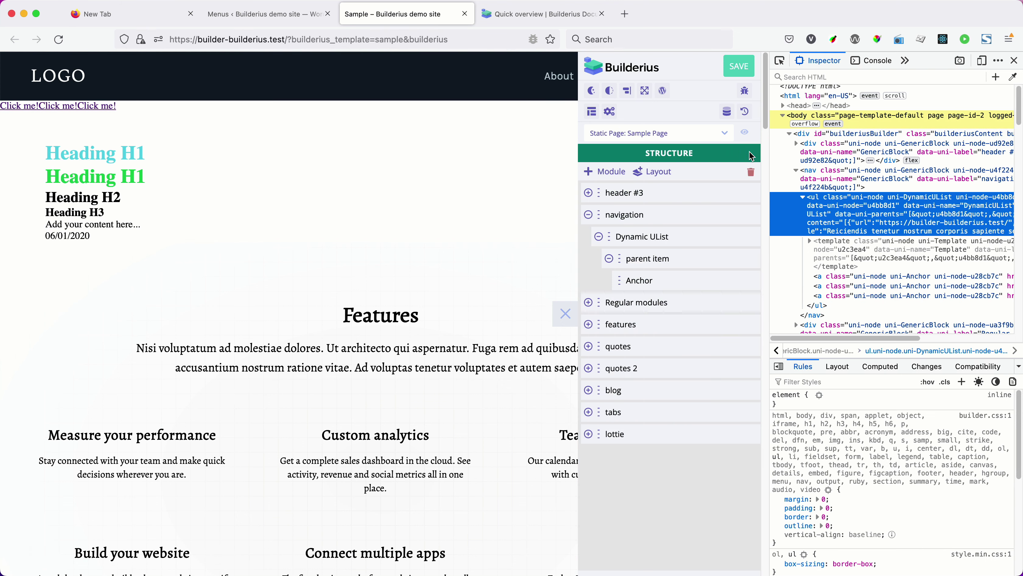
pyautogui.click(639, 239)
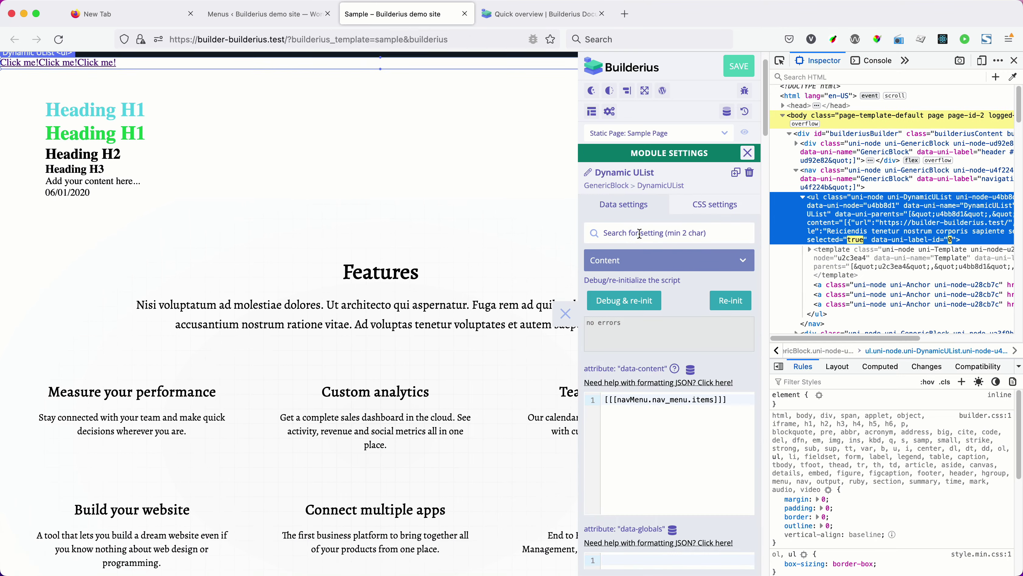
pyautogui.click(728, 306)
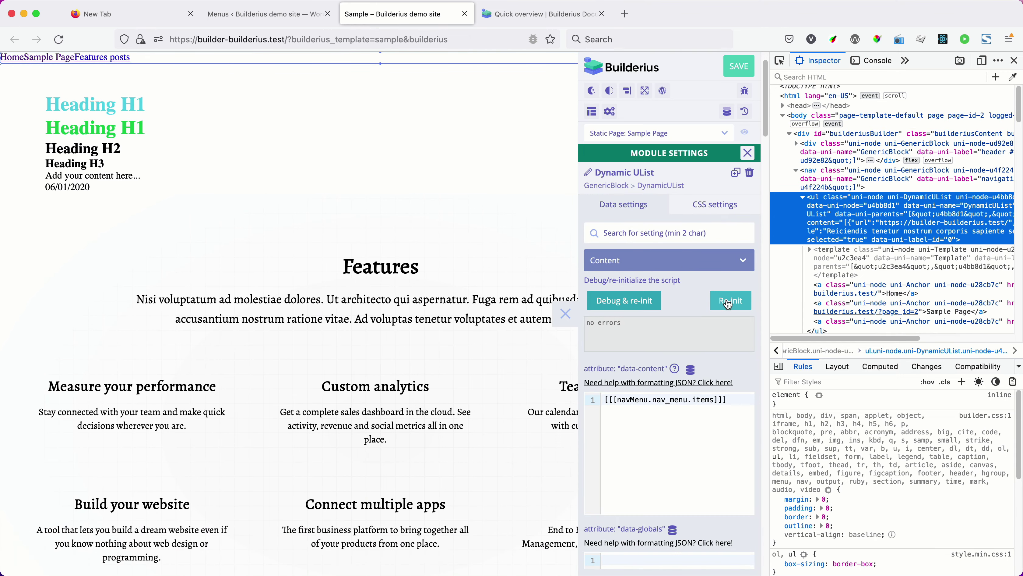
pyautogui.click(748, 153)
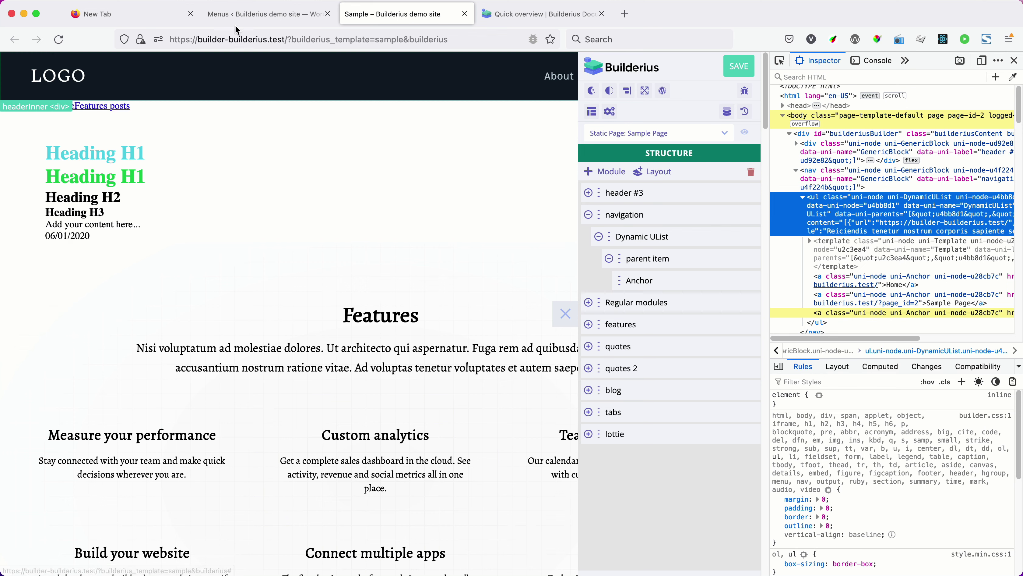
# Check the parent items of "top menu" in the WordPress menu editor and return to the Sample template.
pyautogui.click(259, 12)
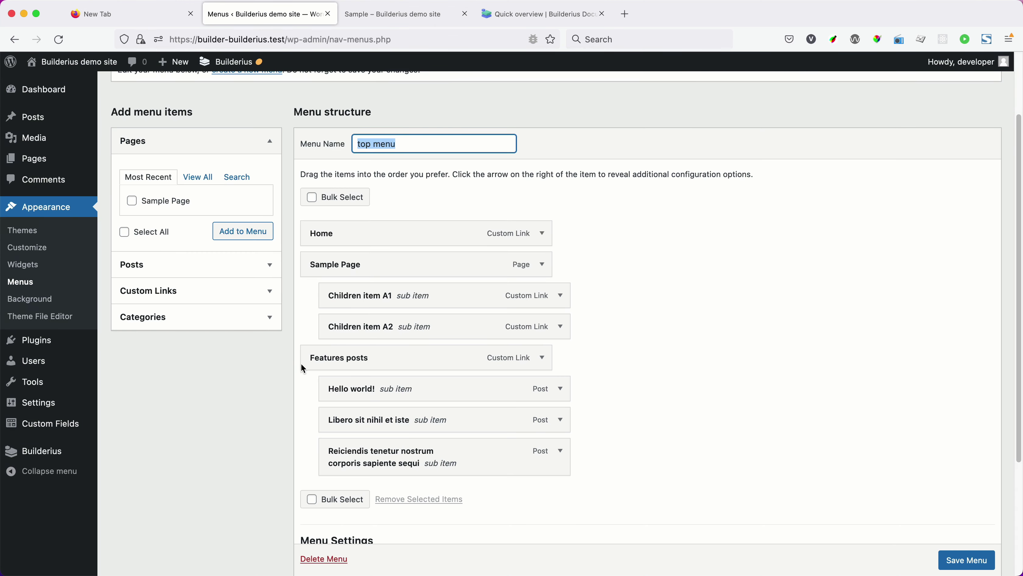
pyautogui.click(419, 18)
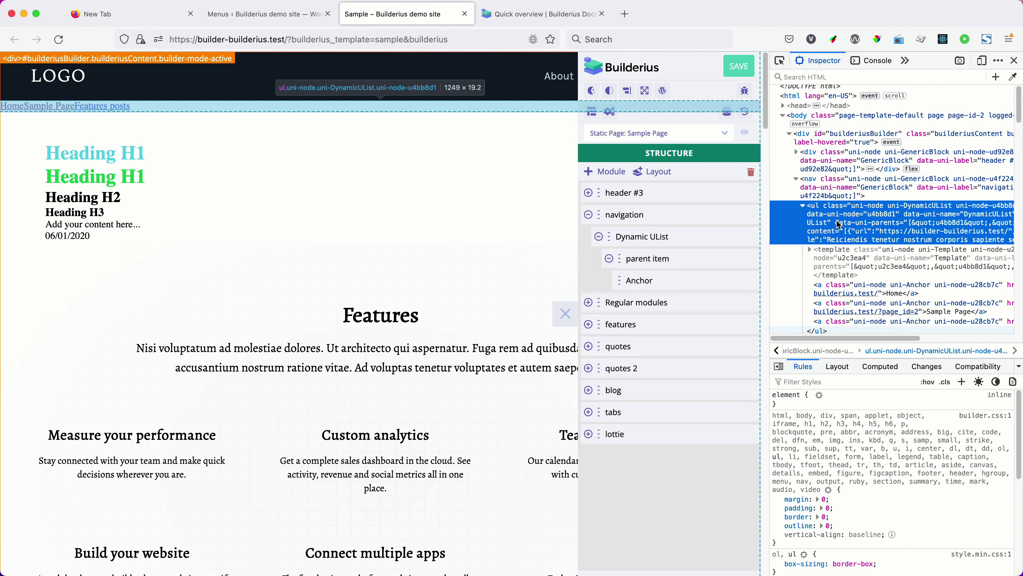
# Set the Dynamic UList's layout to display flex with flex direction column.
pyautogui.click(663, 240)
pyautogui.click(710, 203)
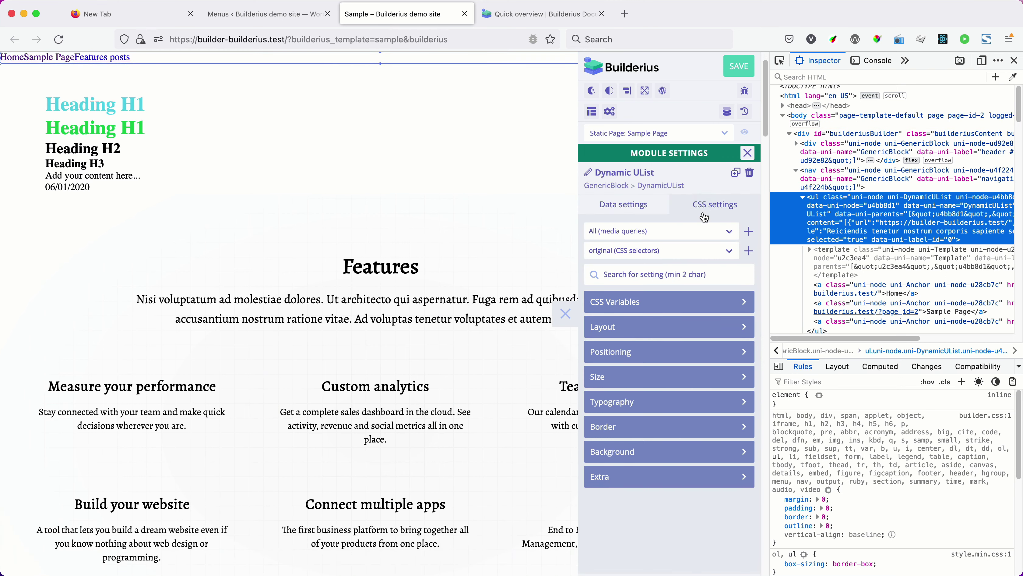
pyautogui.click(693, 328)
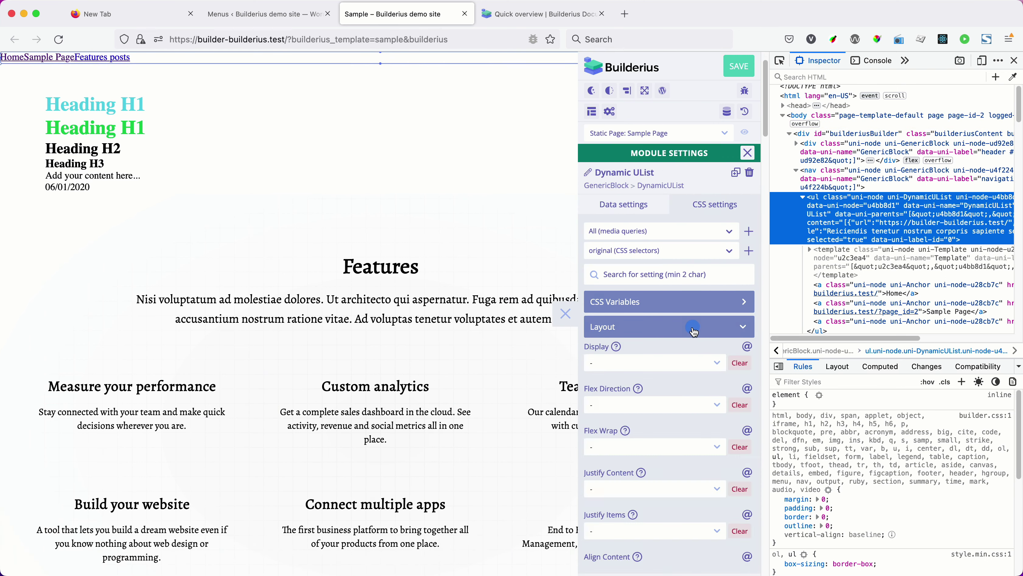
pyautogui.click(663, 362)
pyautogui.click(654, 373)
pyautogui.click(675, 405)
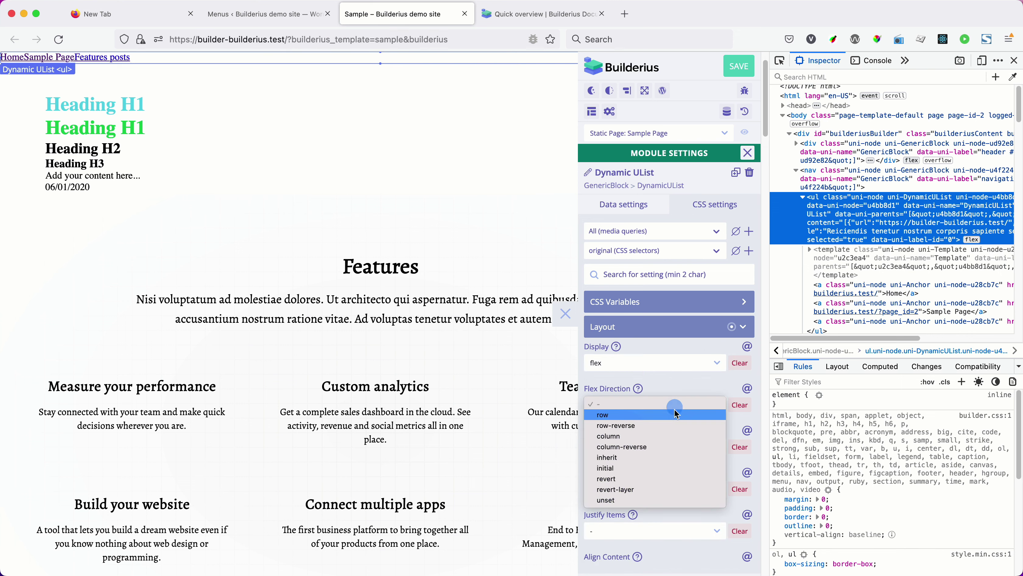
pyautogui.click(662, 437)
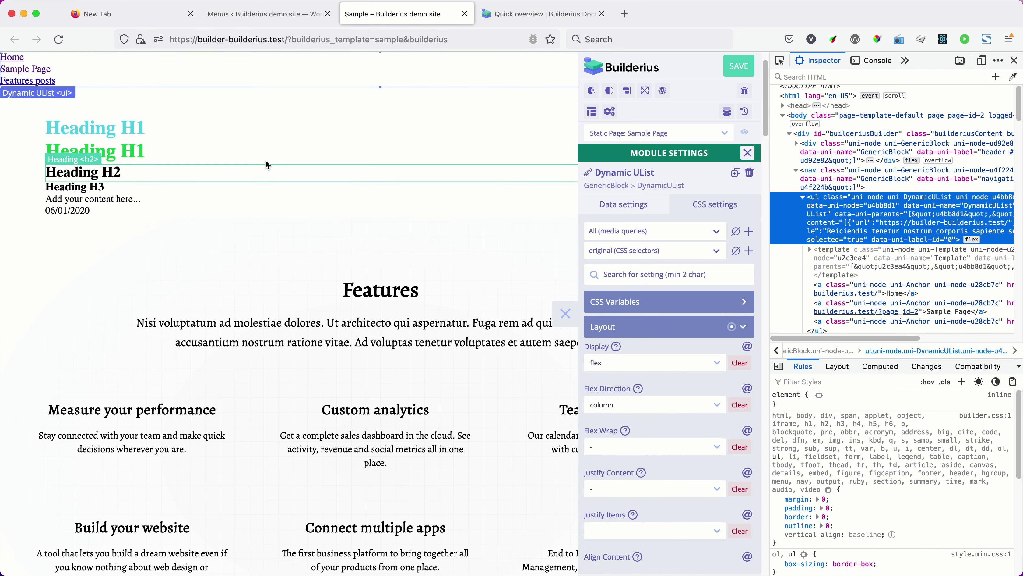
pyautogui.click(716, 330)
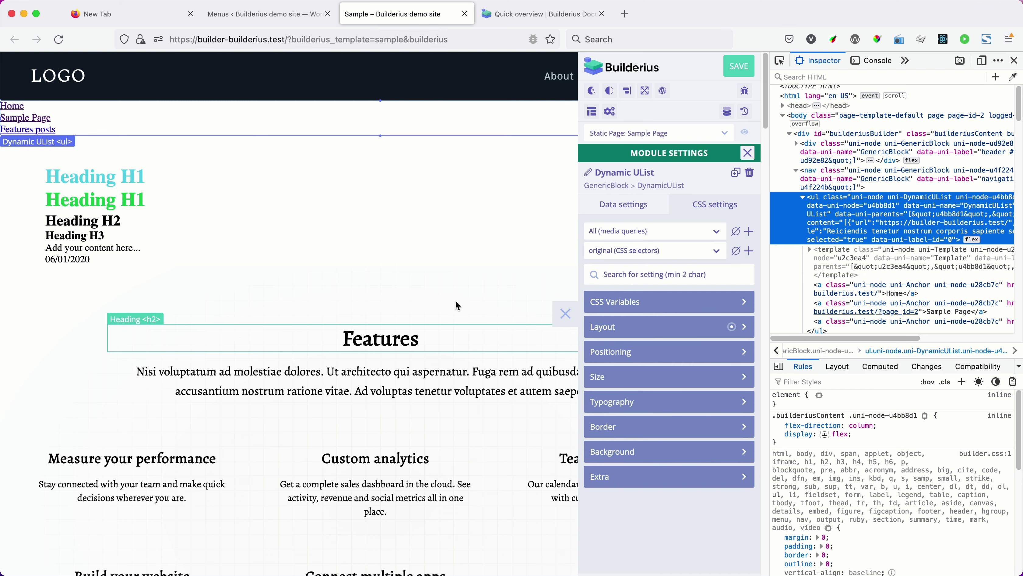
# Give the Dynamic UList a linked padding of 2 em on all sides and return to the structure list.
pyautogui.click(670, 379)
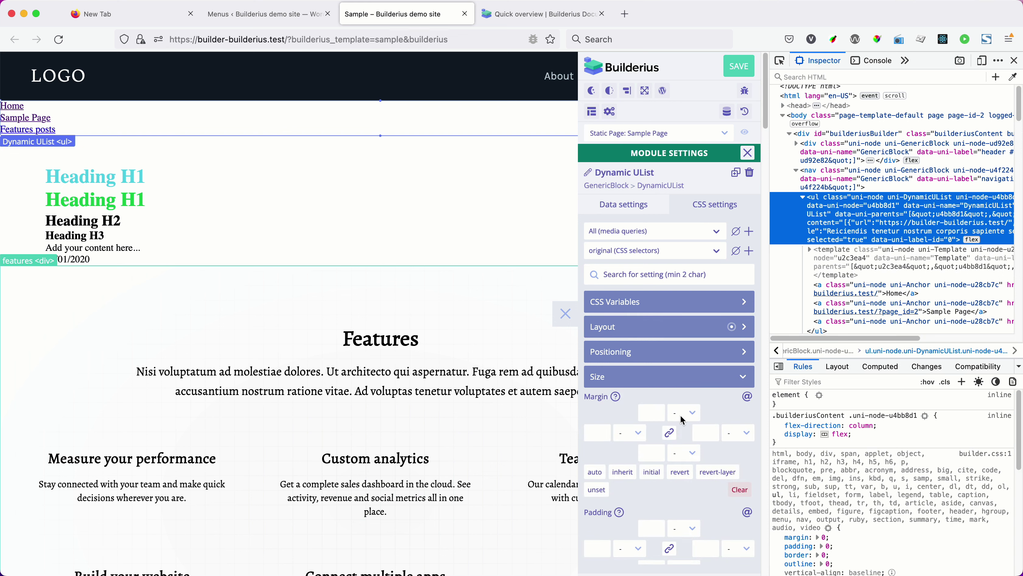
pyautogui.scroll(-5, 682, 419)
pyautogui.click(651, 421)
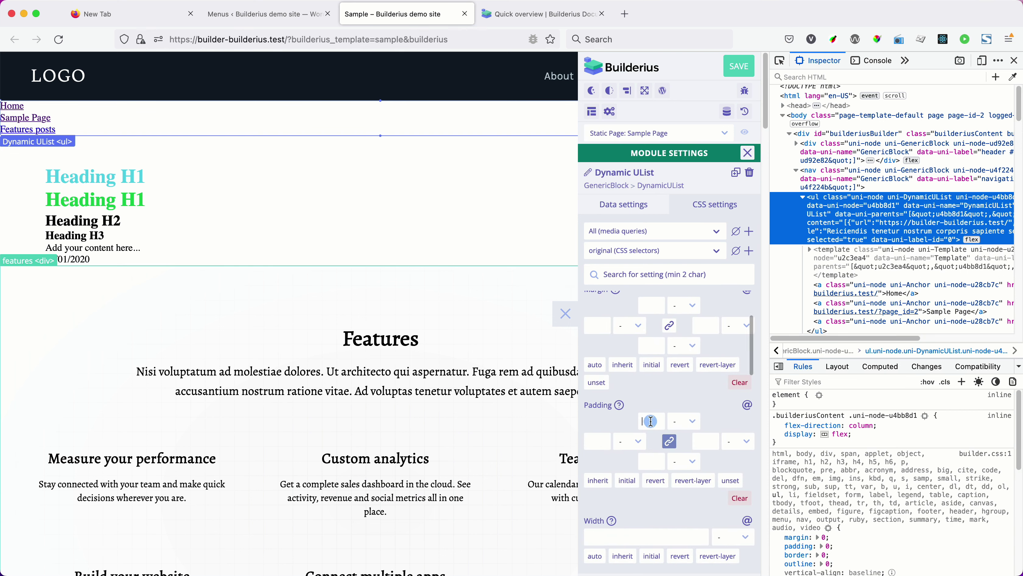
pyautogui.write('2')
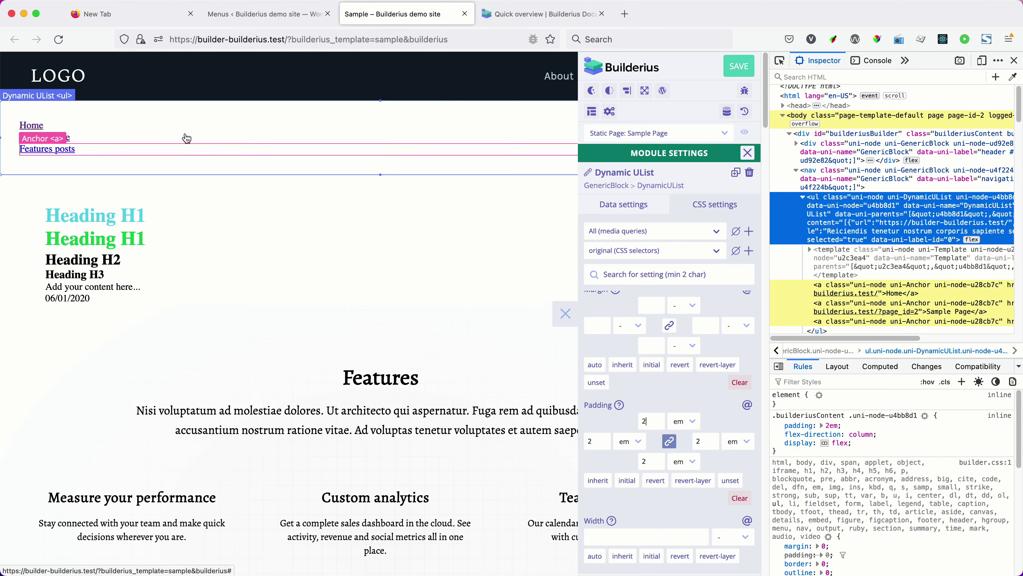
pyautogui.click(747, 153)
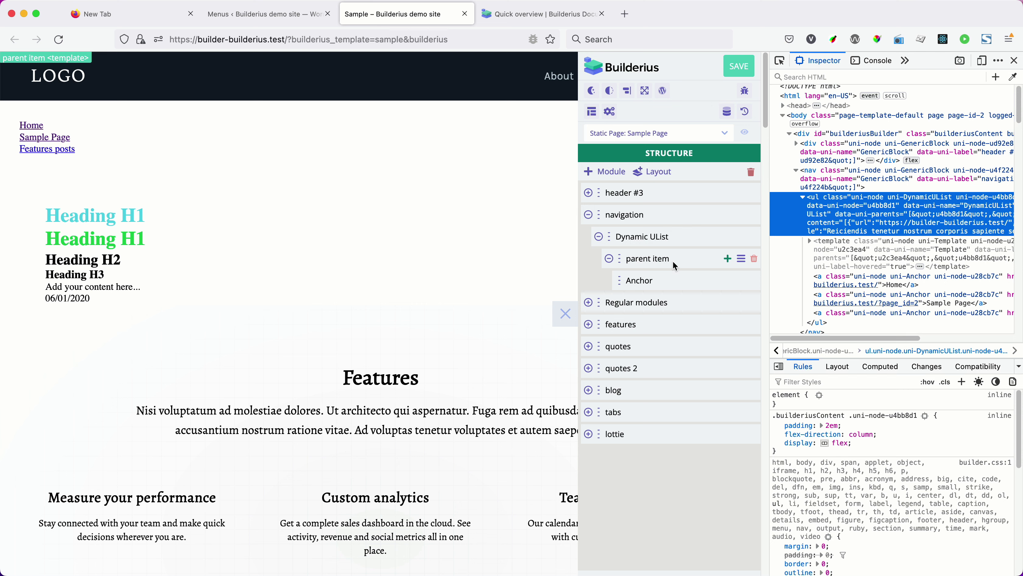
# Add a Generic block named "list item" inside the parent item template and move the Anchor into it.
pyautogui.click(728, 259)
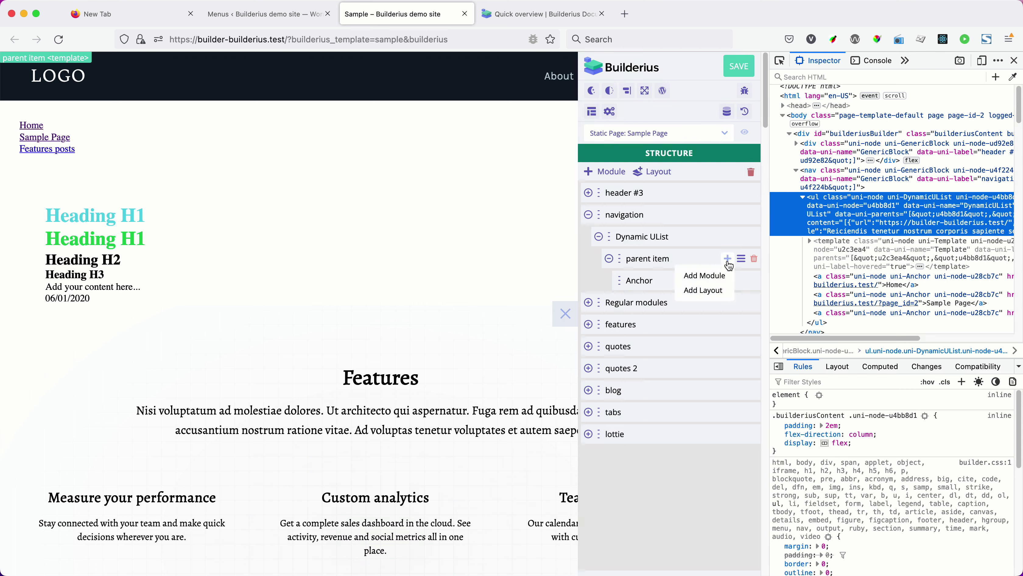
pyautogui.click(708, 278)
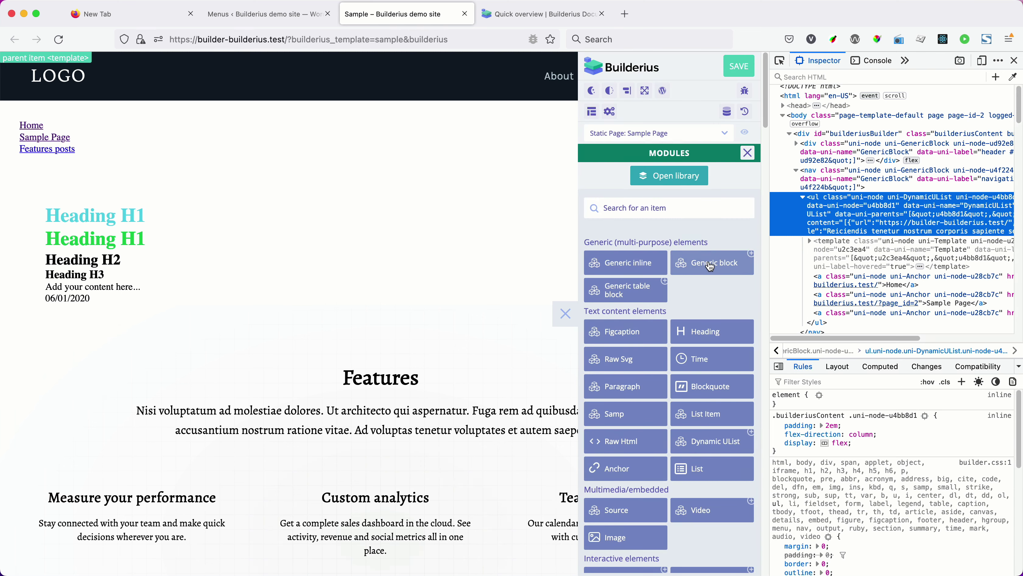
pyautogui.click(711, 266)
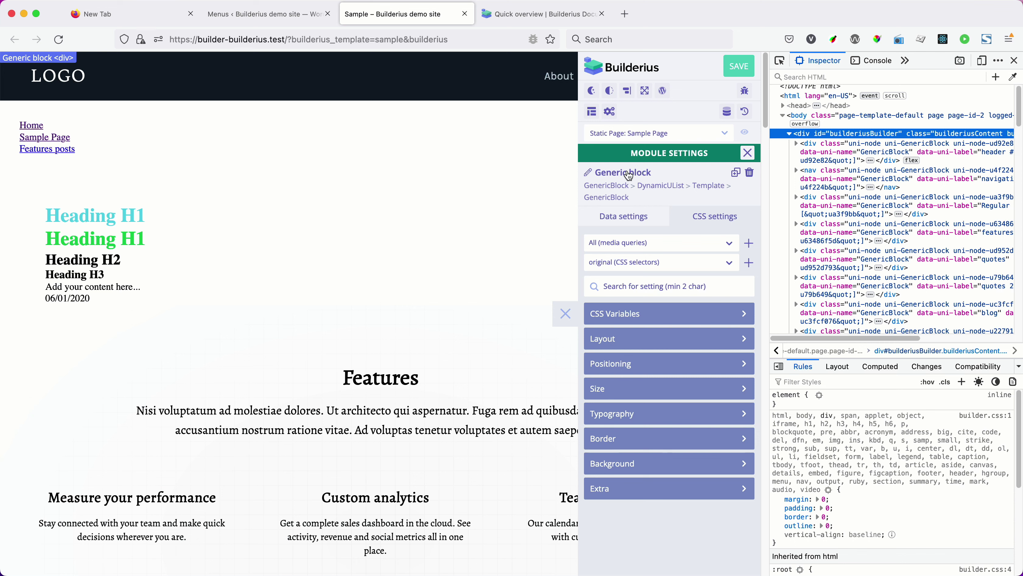
pyautogui.moveTo(639, 172); pyautogui.dragTo(586, 172)
pyautogui.write('list item')
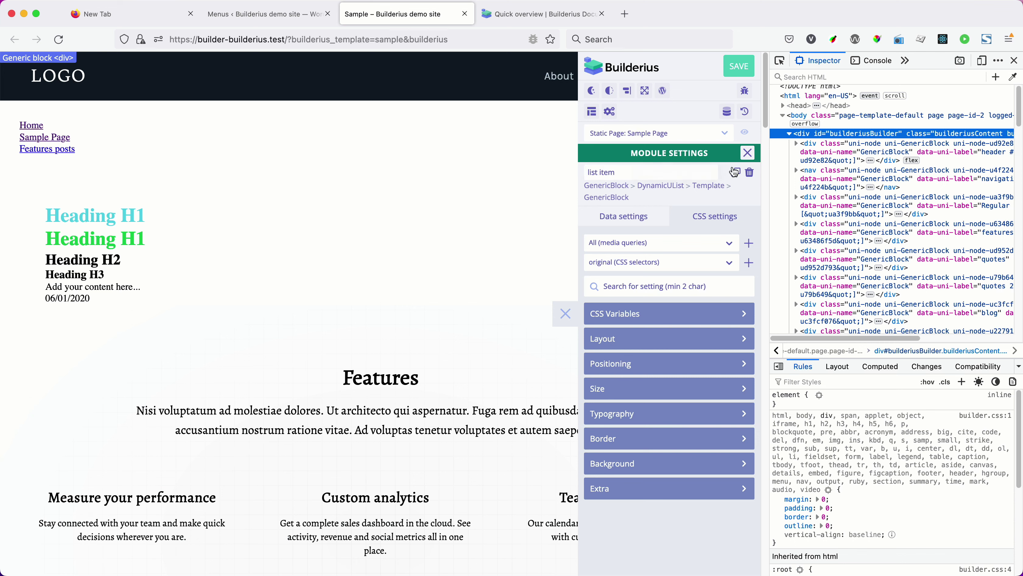
pyautogui.click(748, 153)
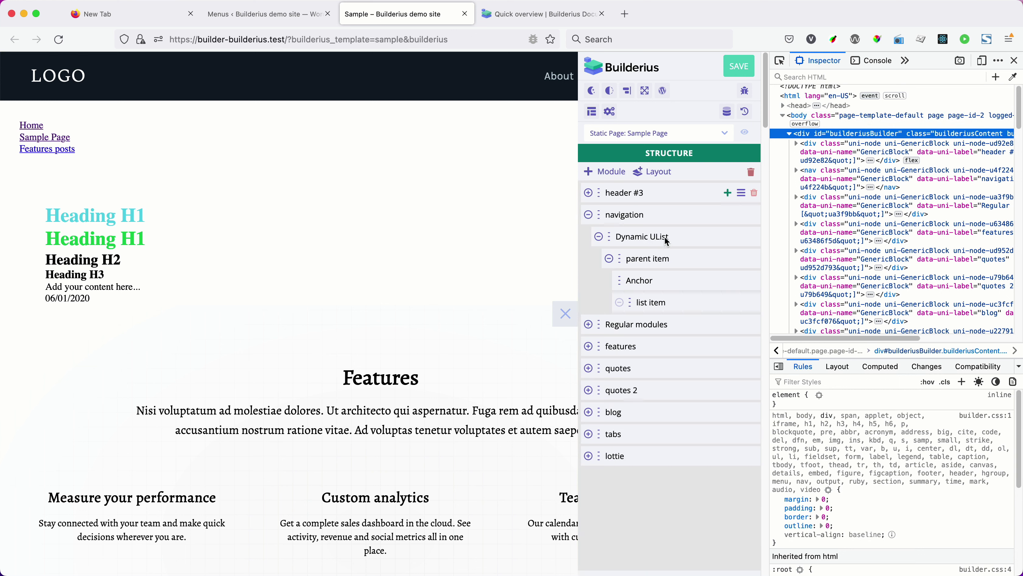
pyautogui.moveTo(619, 281); pyautogui.dragTo(652, 302)
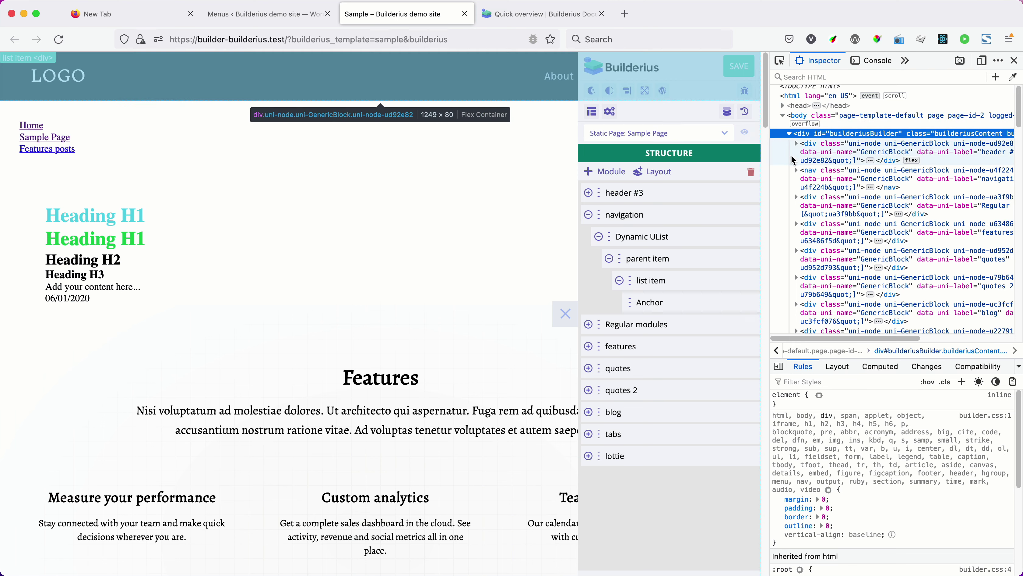
# Inspect the generated menu items in the page and expand the first one to examine its wrapper and link.
pyautogui.click(780, 61)
pyautogui.click(112, 134)
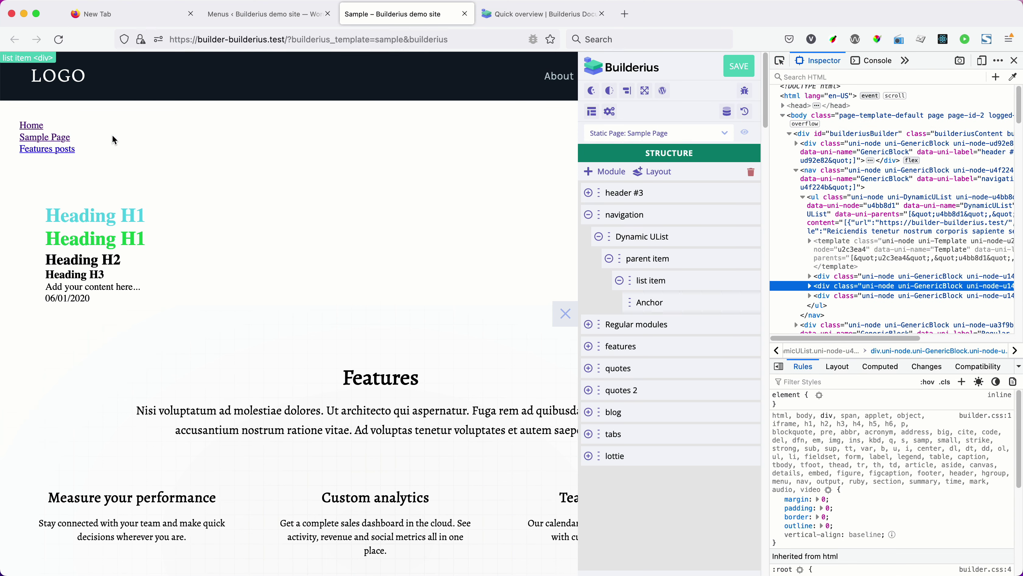
pyautogui.click(809, 276)
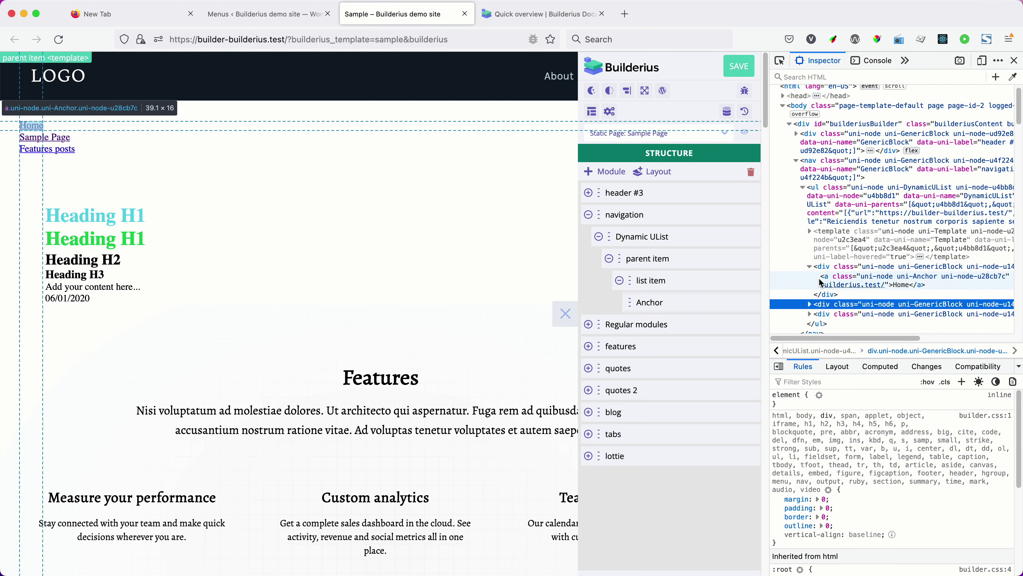
# Change the list item block's tag name to li and return to the structure list.
pyautogui.click(648, 286)
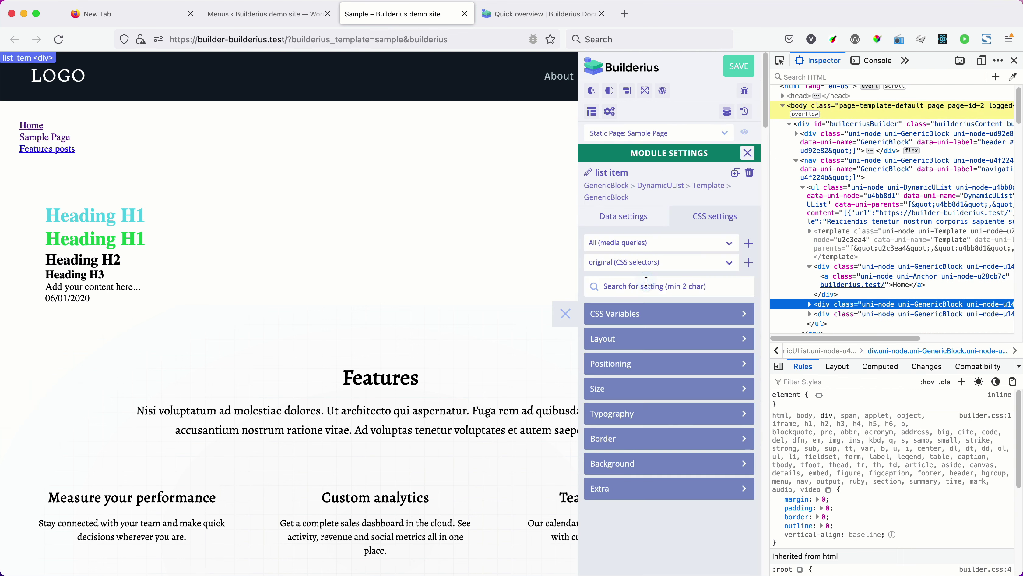
pyautogui.click(624, 217)
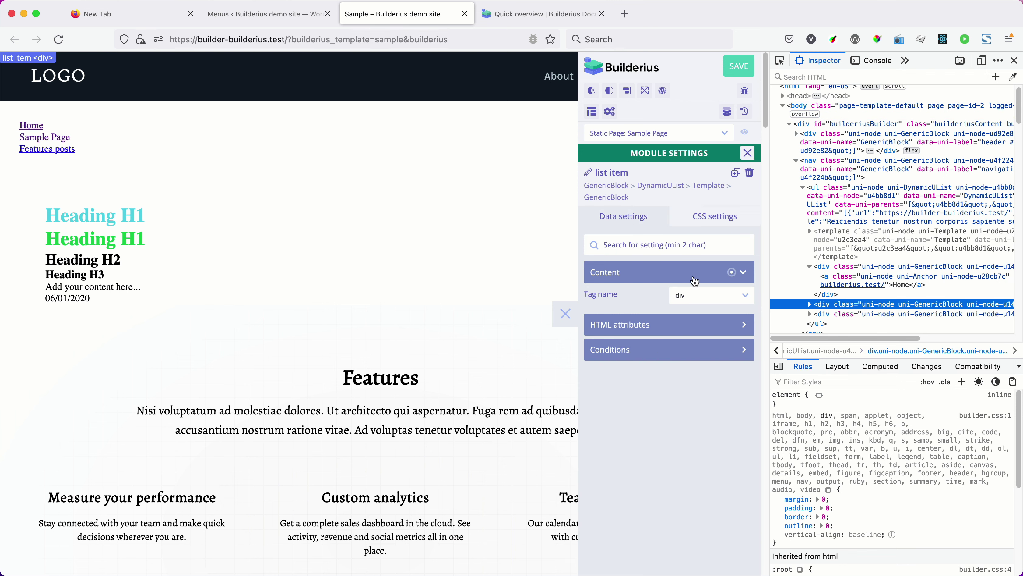
pyautogui.click(688, 298)
pyautogui.click(698, 444)
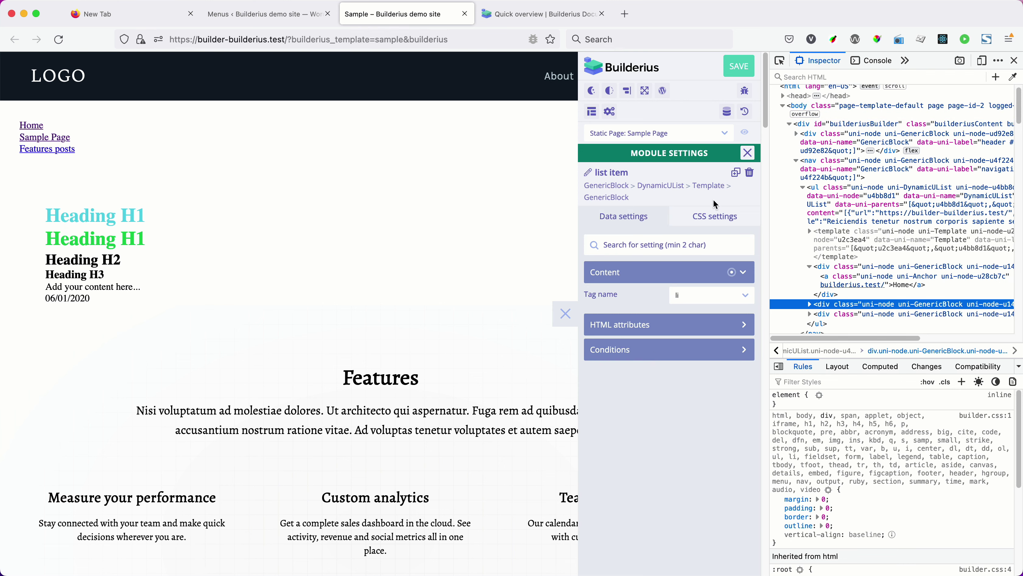
pyautogui.click(748, 153)
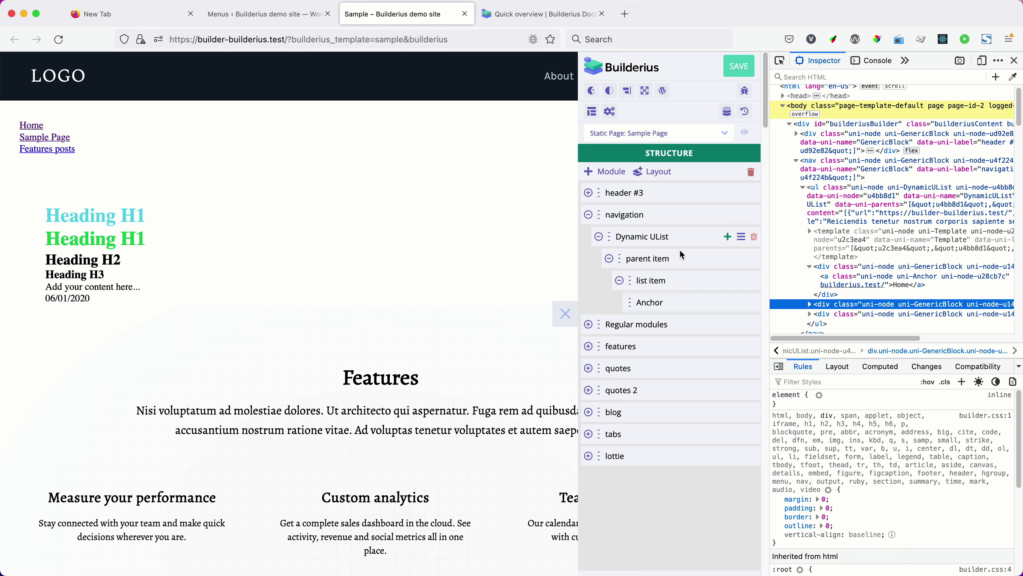
# Re-initialize the Dynamic UList and expand its first generated li element to examine the markup.
pyautogui.click(642, 238)
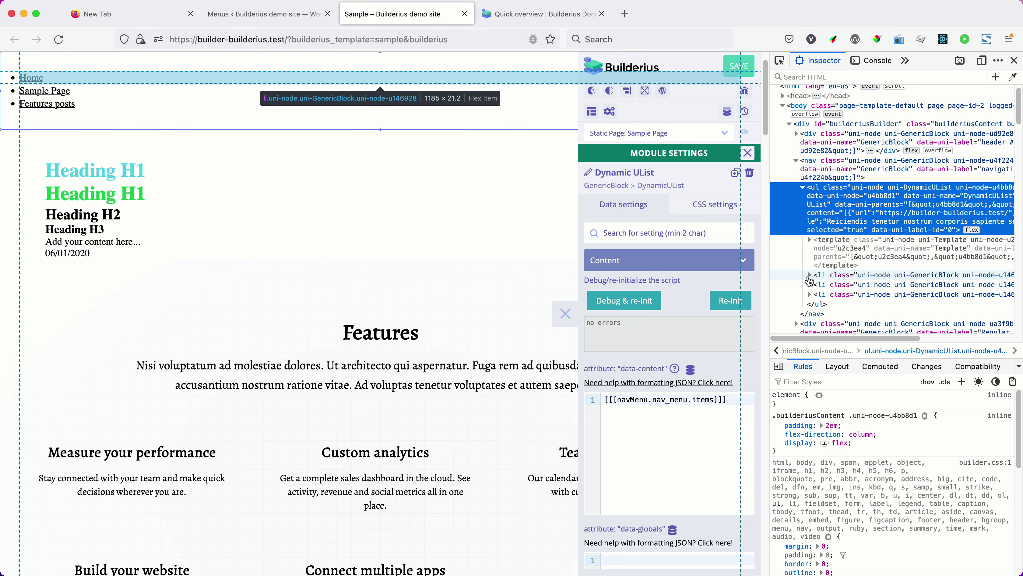
pyautogui.click(810, 276)
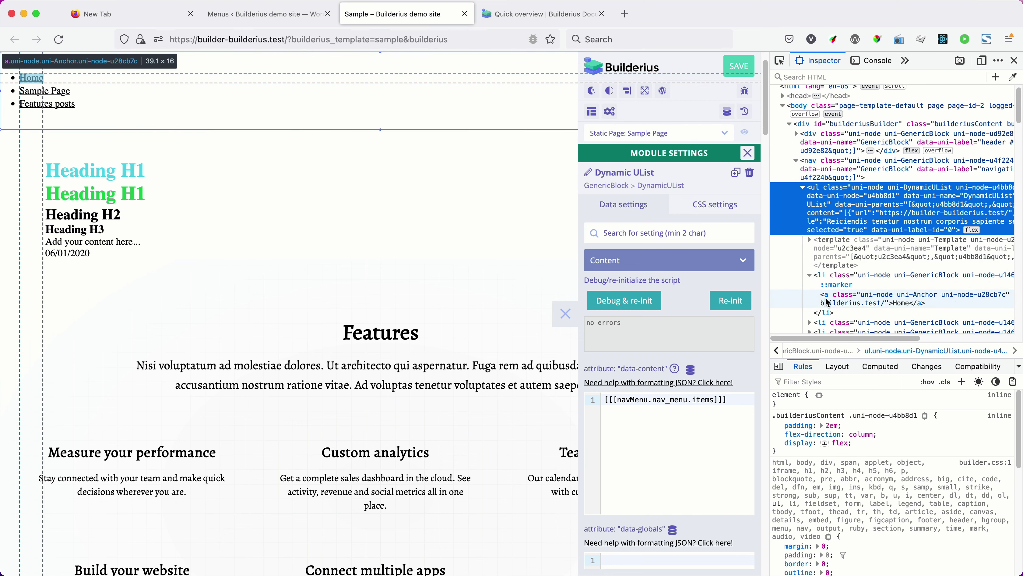
pyautogui.scroll(3, 309, 184)
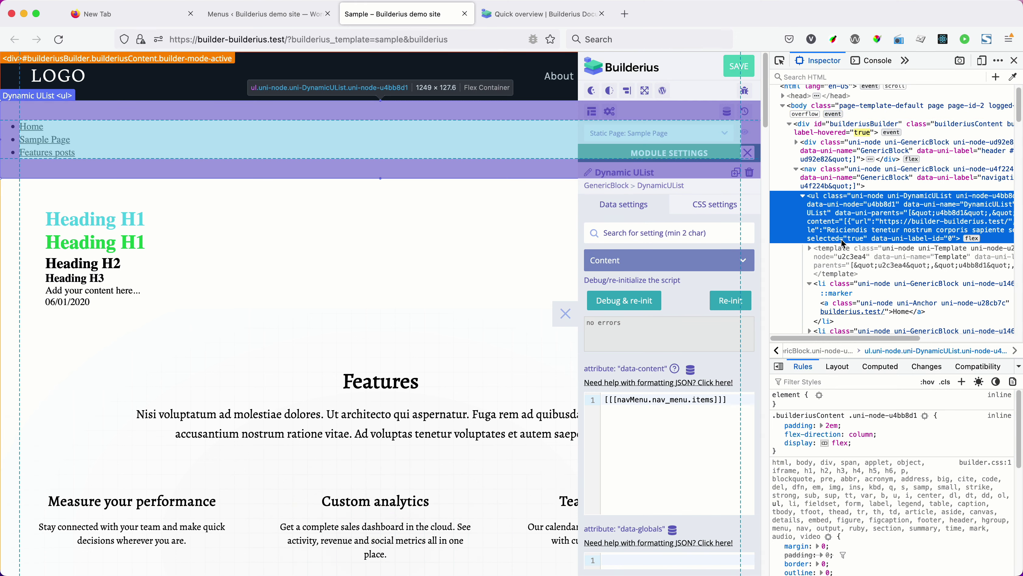
# Compare the generated list items with the top menu structure in the WordPress menu editor, and return to the Sample template.
pyautogui.scroll(-3, 842, 239)
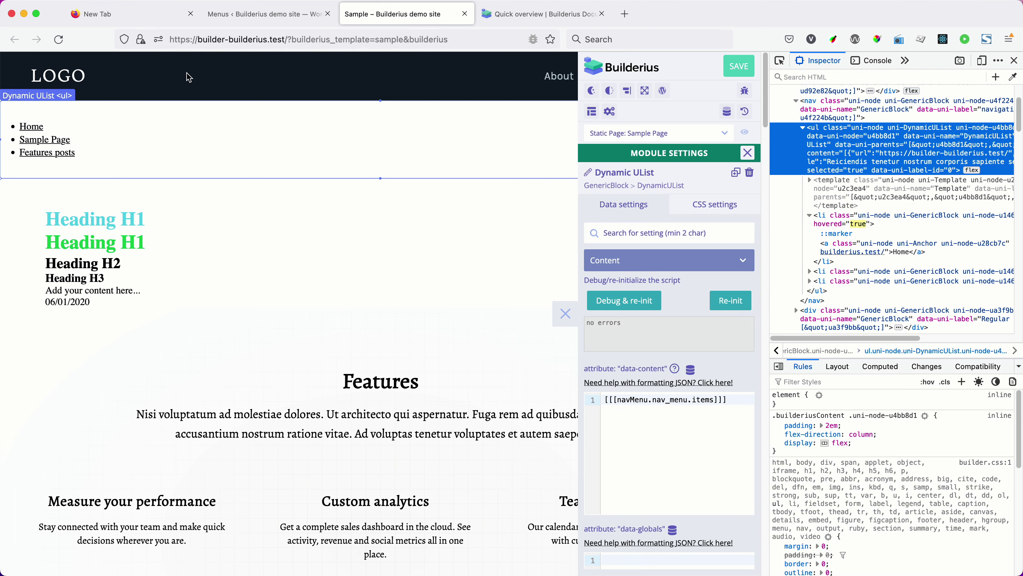
pyautogui.click(288, 14)
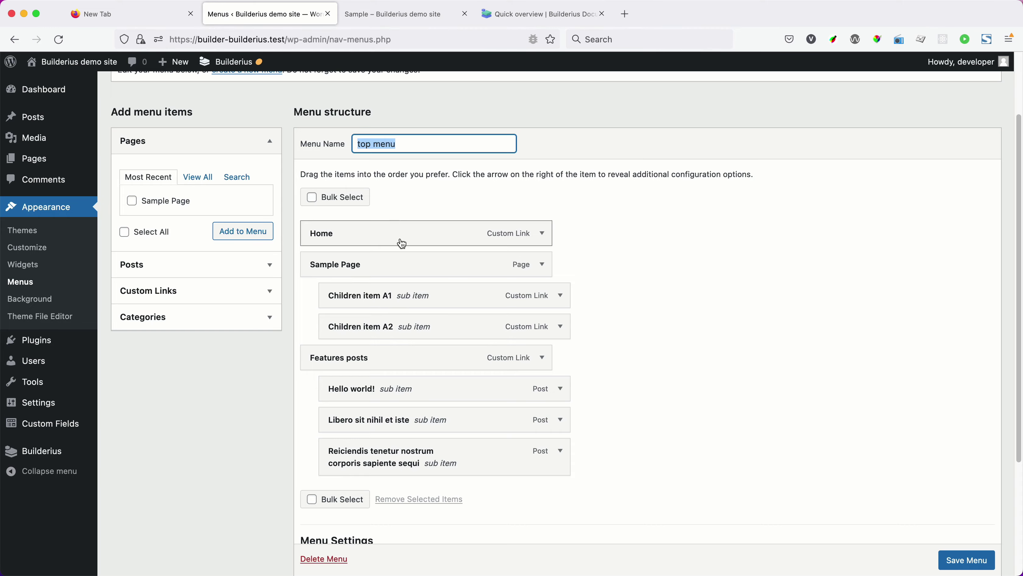
pyautogui.click(423, 14)
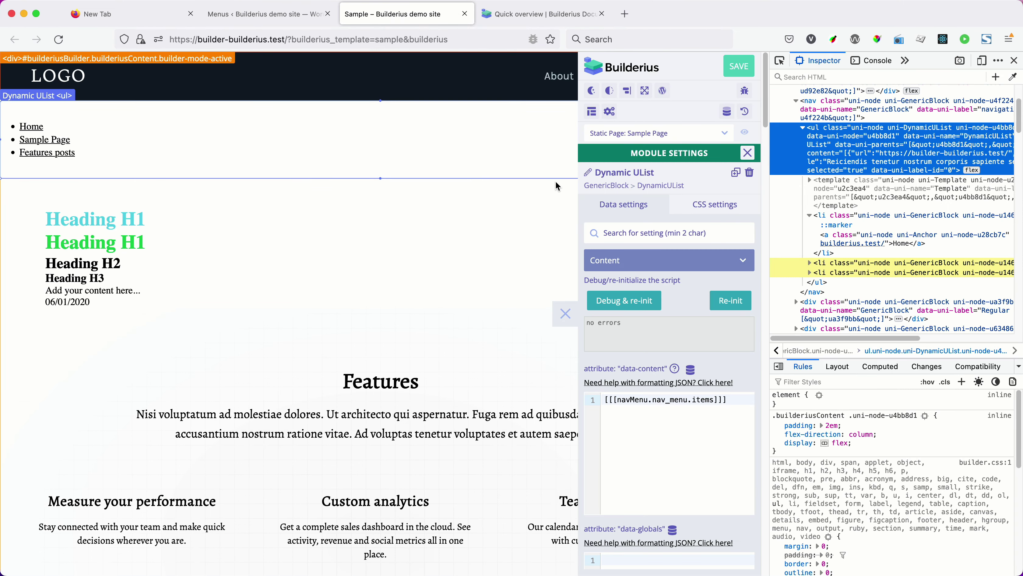
# Return to the structure list and duplicate the Dynamic UList inside the navigation block.
pyautogui.click(748, 153)
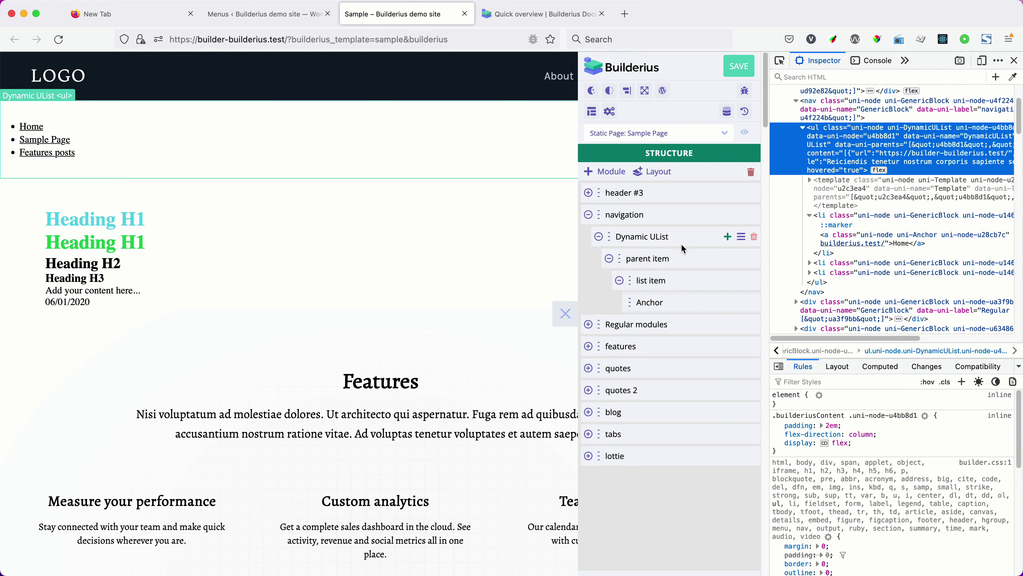
pyautogui.click(741, 237)
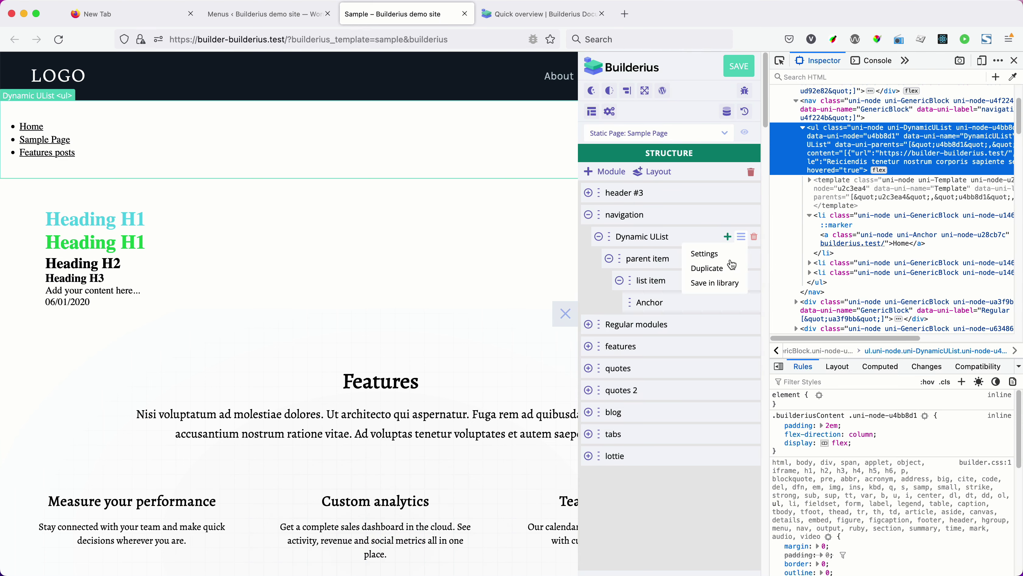
pyautogui.click(707, 269)
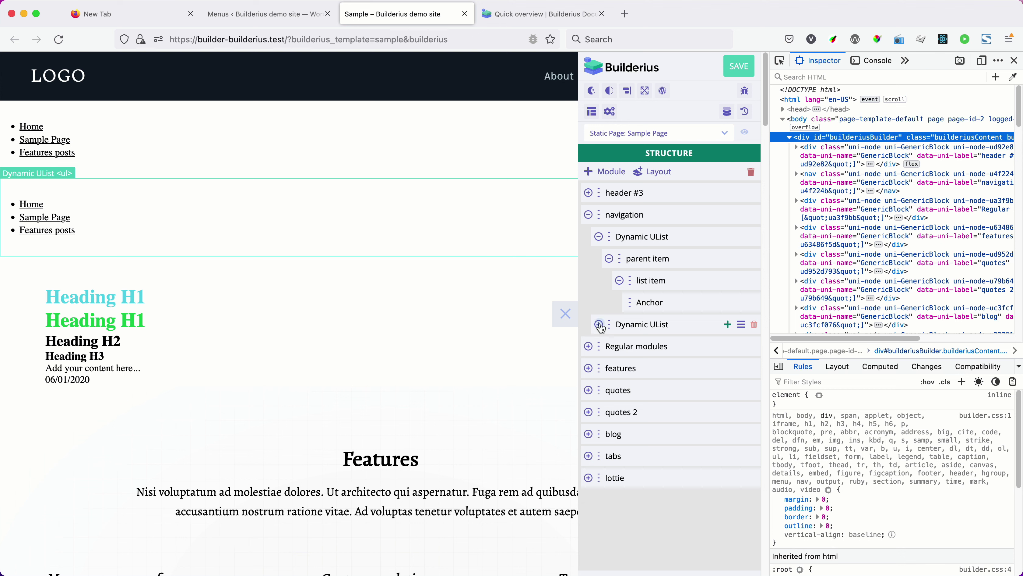
# Expand the duplicated Dynamic UList and delete the list item block with its Anchor from the parent item template.
pyautogui.click(599, 324)
pyautogui.click(611, 346)
pyautogui.click(620, 368)
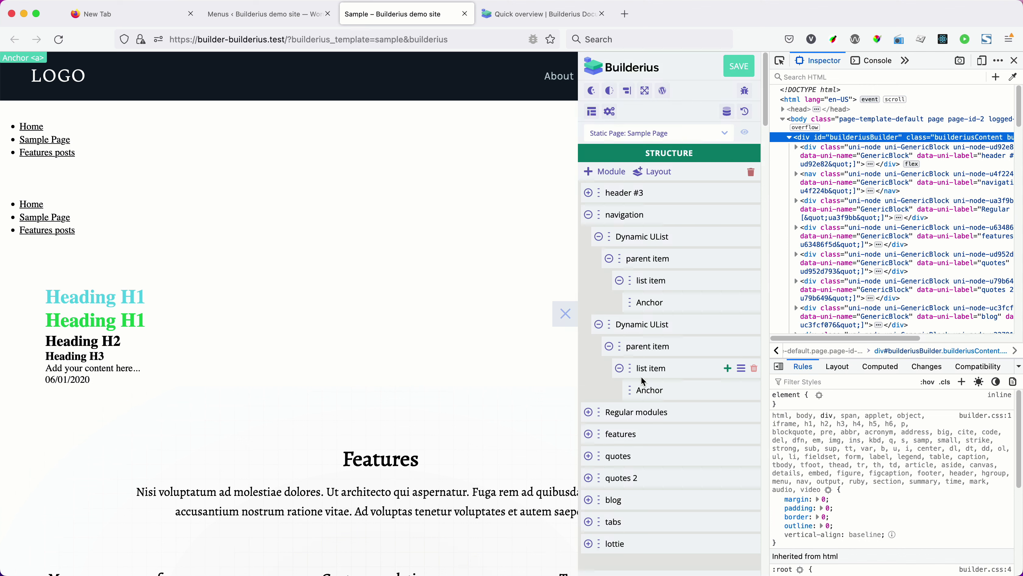
pyautogui.click(755, 369)
pyautogui.click(362, 353)
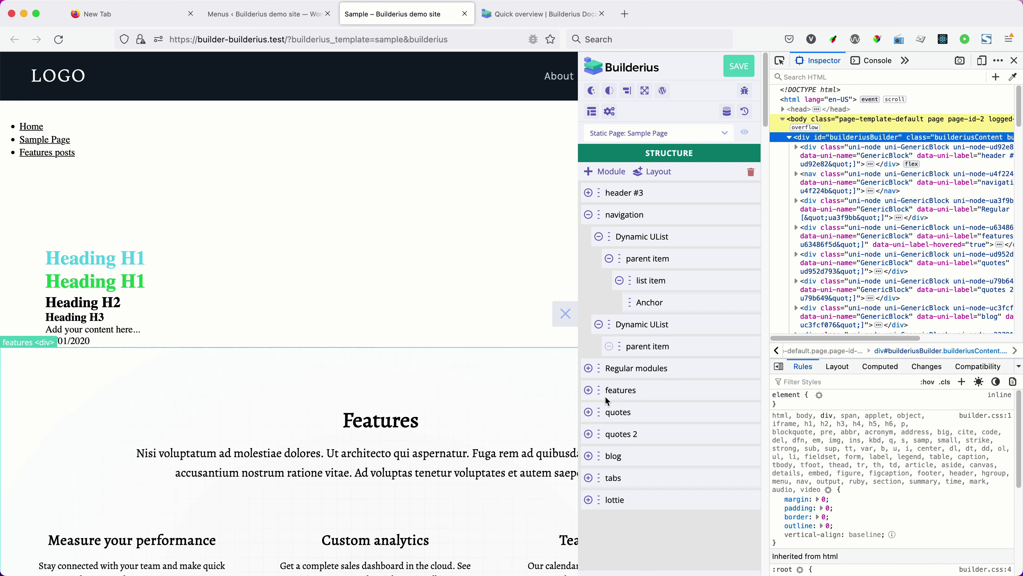
# Add a List Item module to the duplicated list's parent item template and clear its default content.
pyautogui.click(728, 347)
pyautogui.click(715, 364)
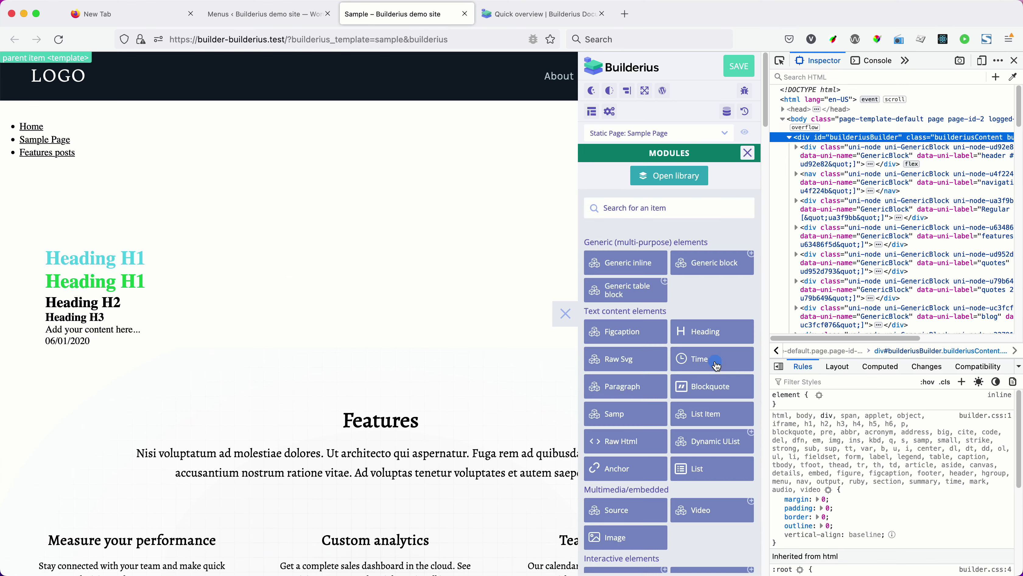
pyautogui.click(691, 411)
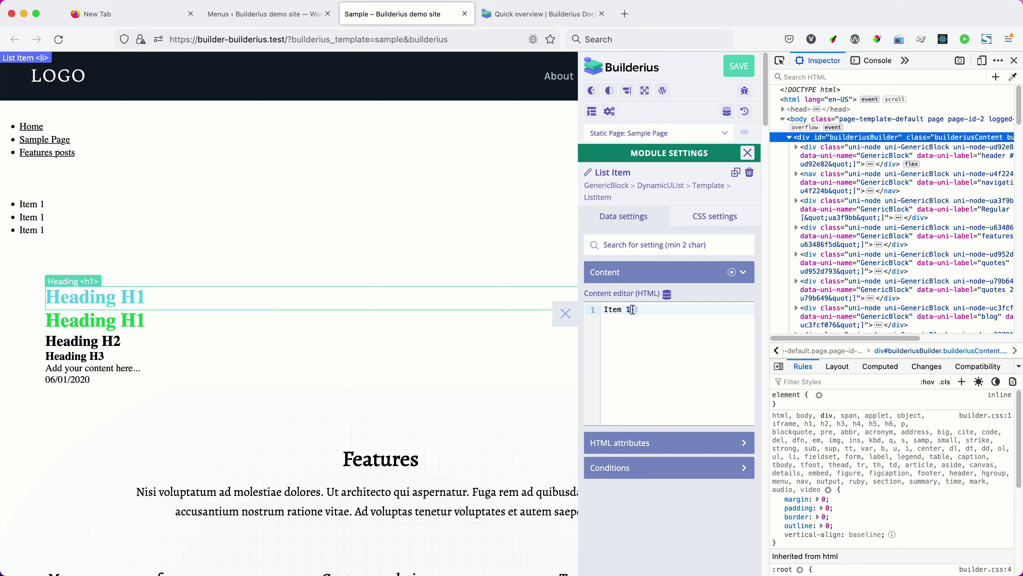
pyautogui.tripleClick(608, 315)
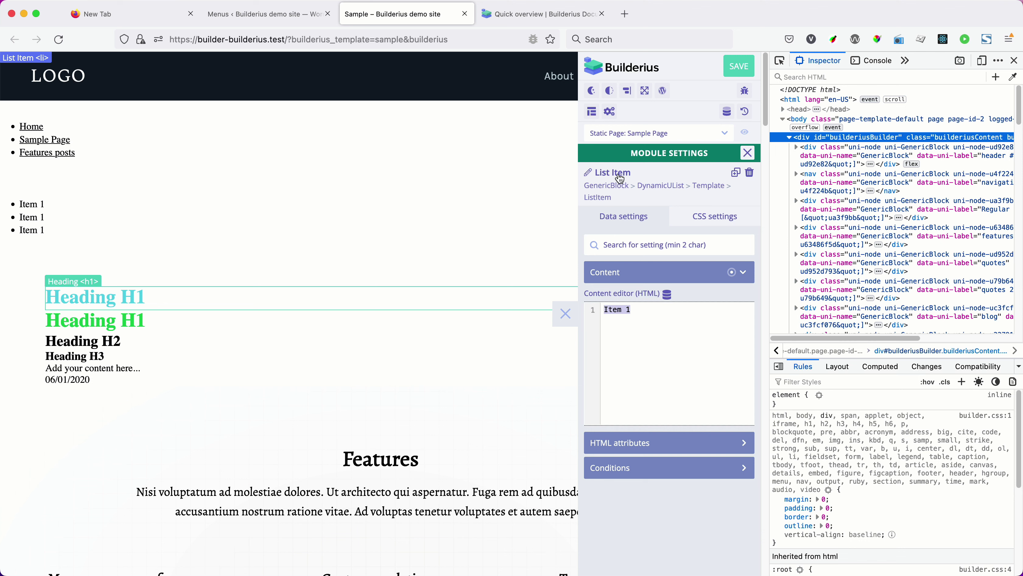
pyautogui.press('BackSpace')
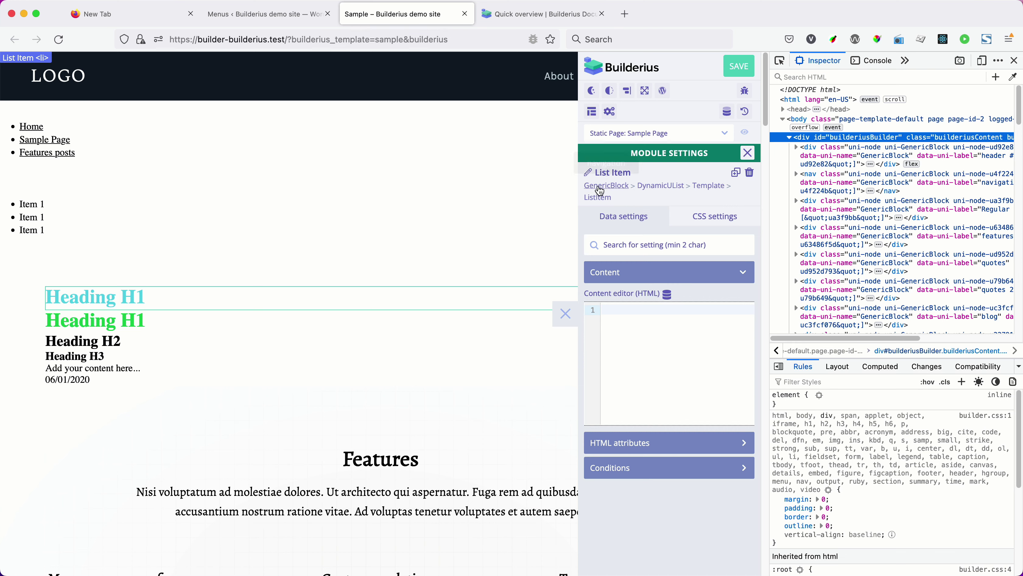
# Inspect the first item of the second list in the page and expand its li element to examine the markup.
pyautogui.click(780, 60)
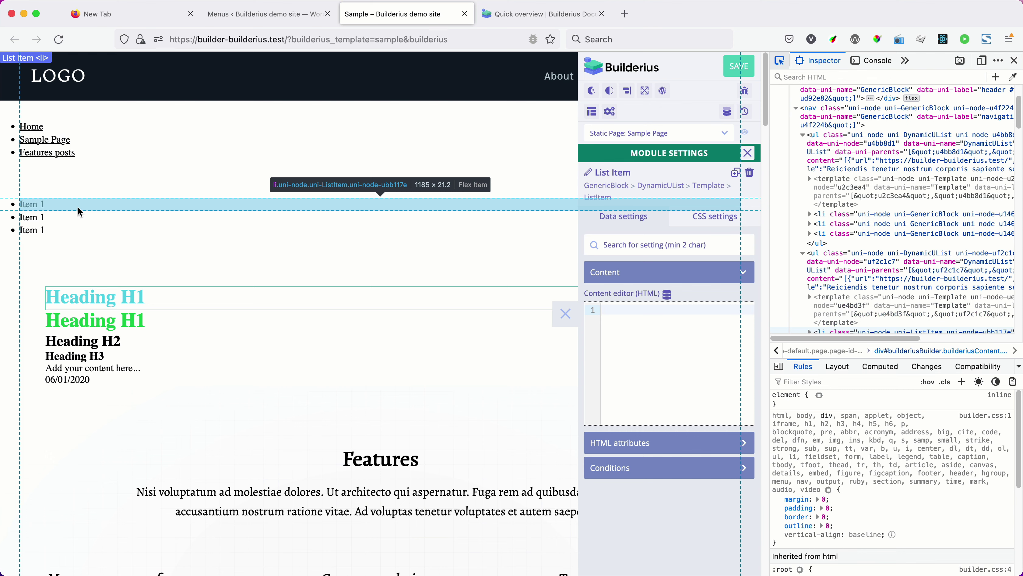
pyautogui.click(79, 213)
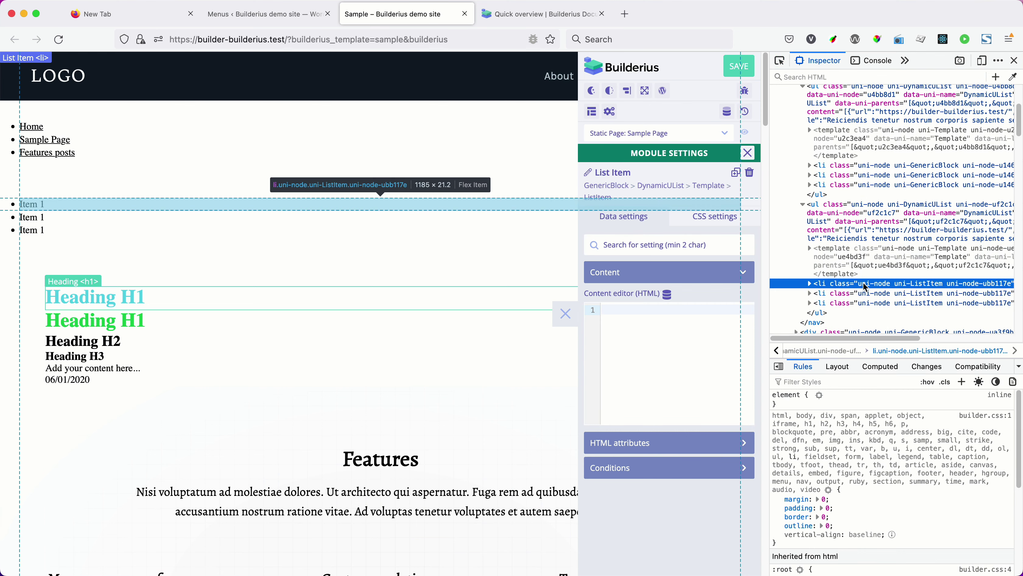
pyautogui.click(810, 283)
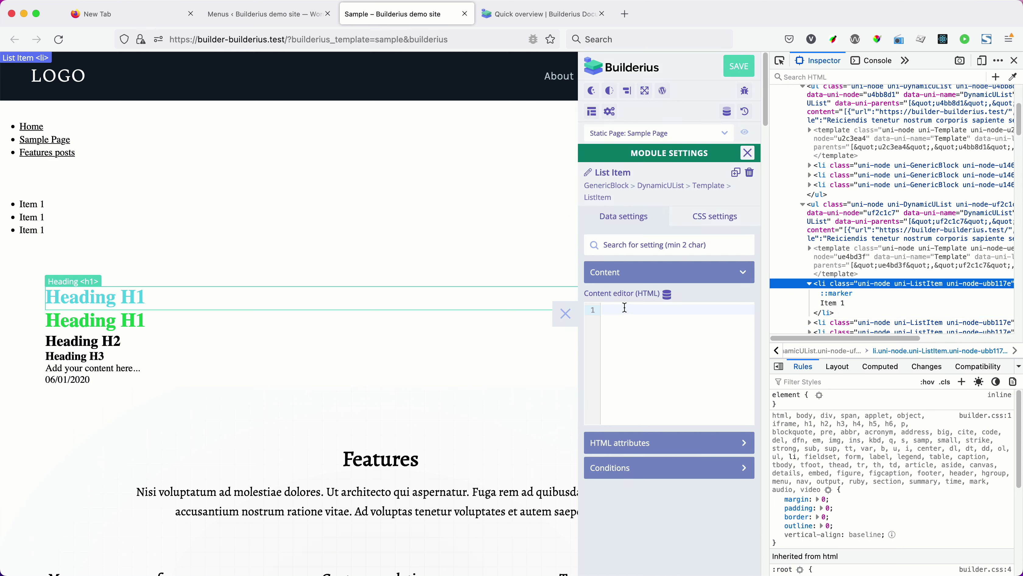
# Set the List Item's HTML content to <a href="{{{url}}}">{{title}}</a>.
pyautogui.click(634, 311)
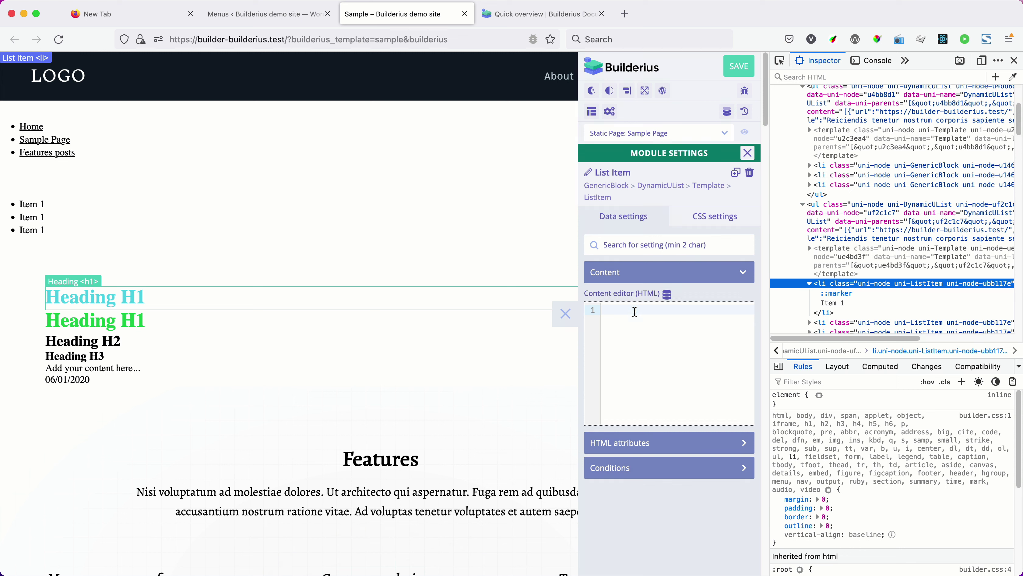
pyautogui.write('<a href')
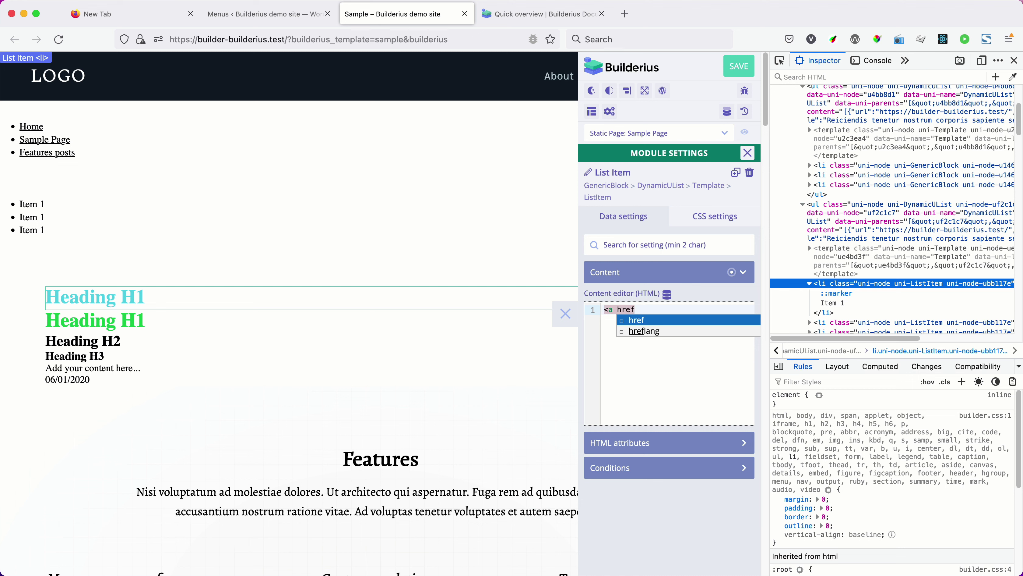
pyautogui.write('="')
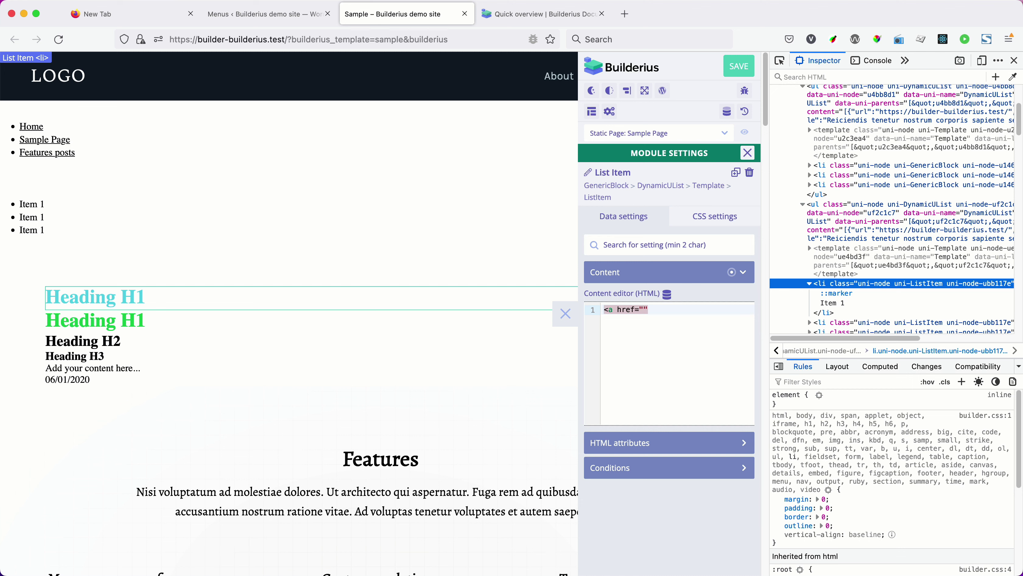
pyautogui.write('{{{url}}}')
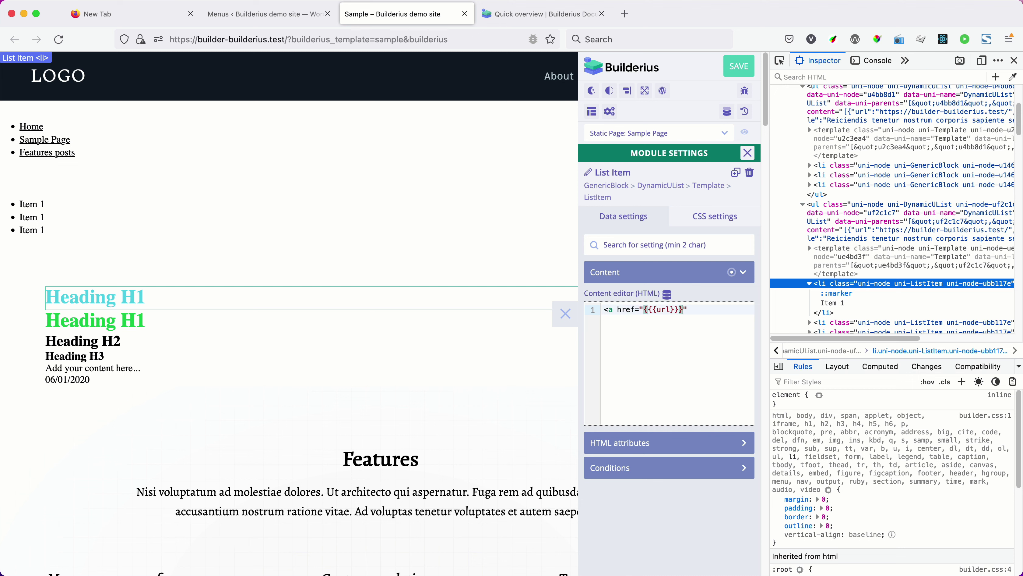
pyautogui.write('"></a>')
pyautogui.press('Left')
pyautogui.press('Left')
pyautogui.press('Left')
pyautogui.press('Left')
pyautogui.write('{{title}}')
# Open the second Dynamic UList's settings and re-initialize its script.
pyautogui.click(748, 153)
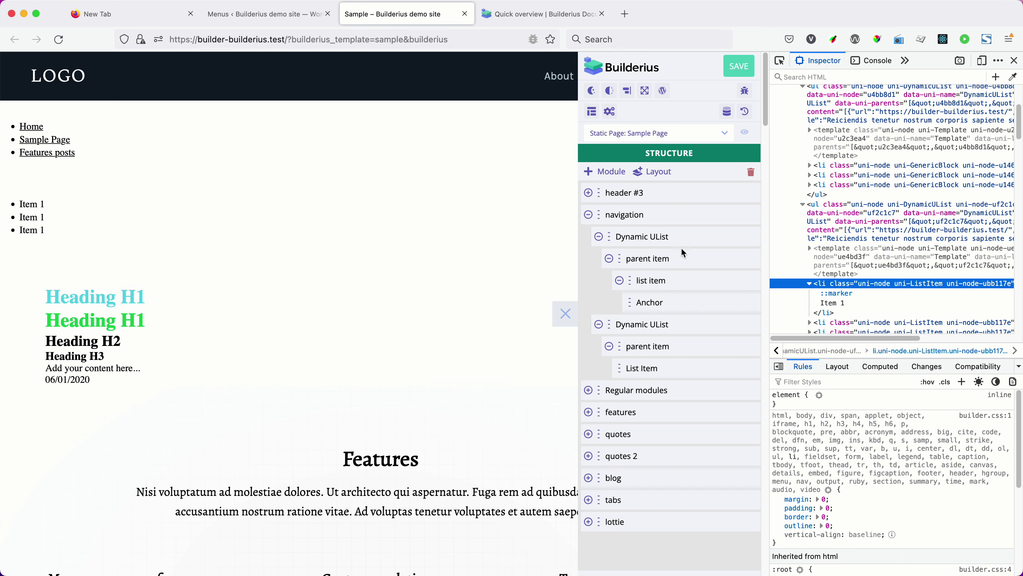
pyautogui.click(638, 324)
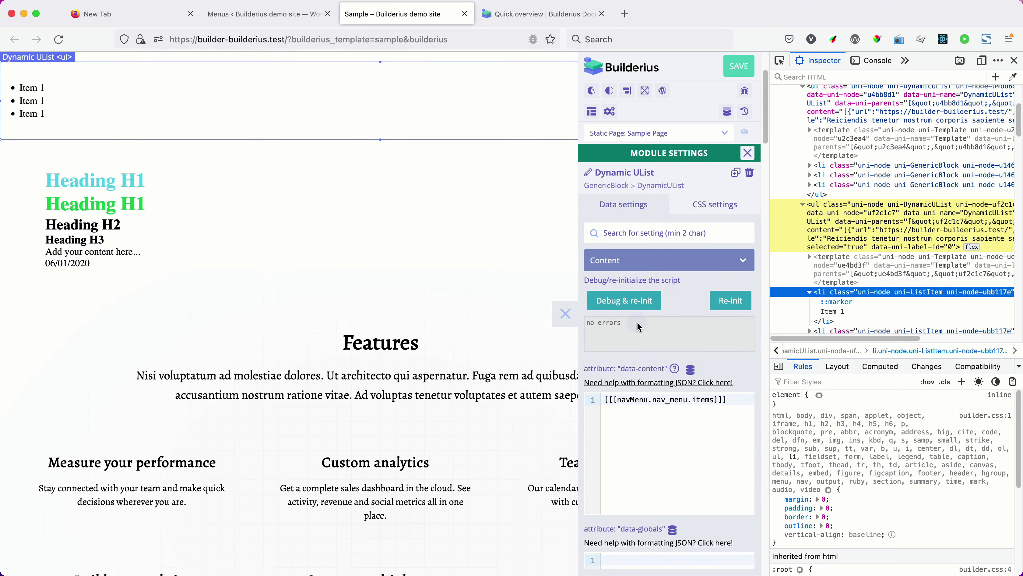
pyautogui.click(731, 302)
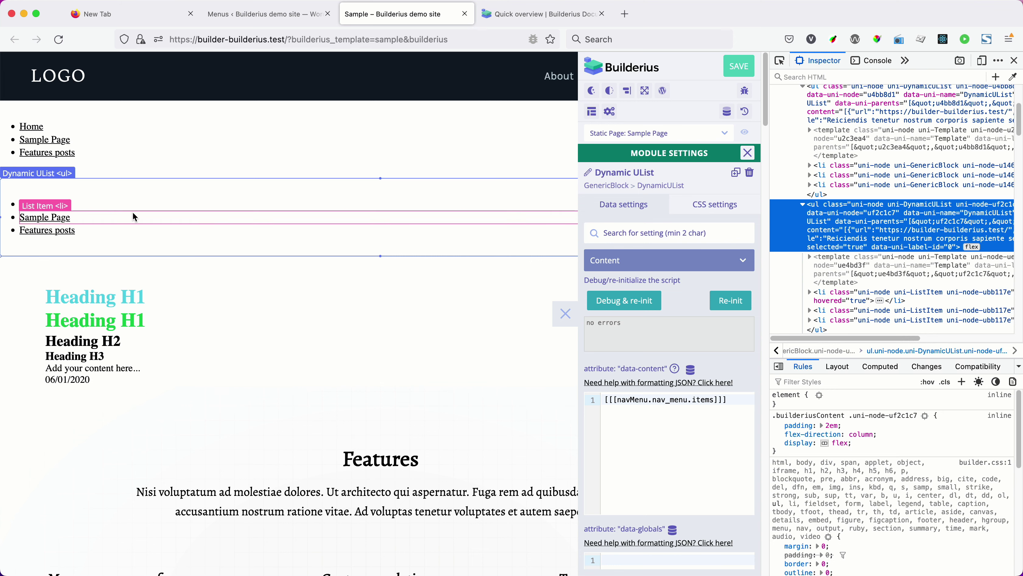
# Review the anchor HTML in the second list's List Item content and return to the structure list.
pyautogui.click(747, 152)
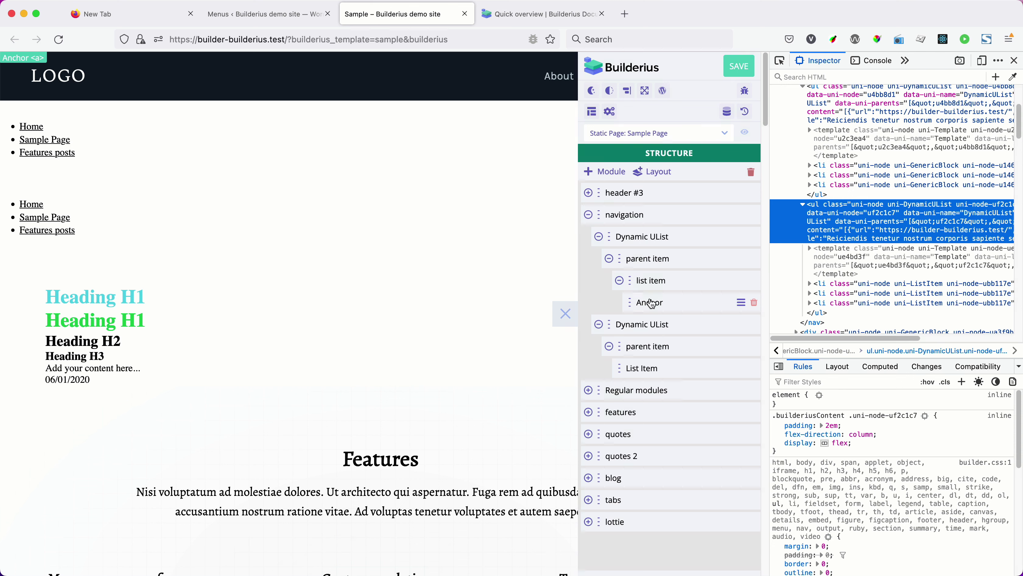
pyautogui.click(643, 368)
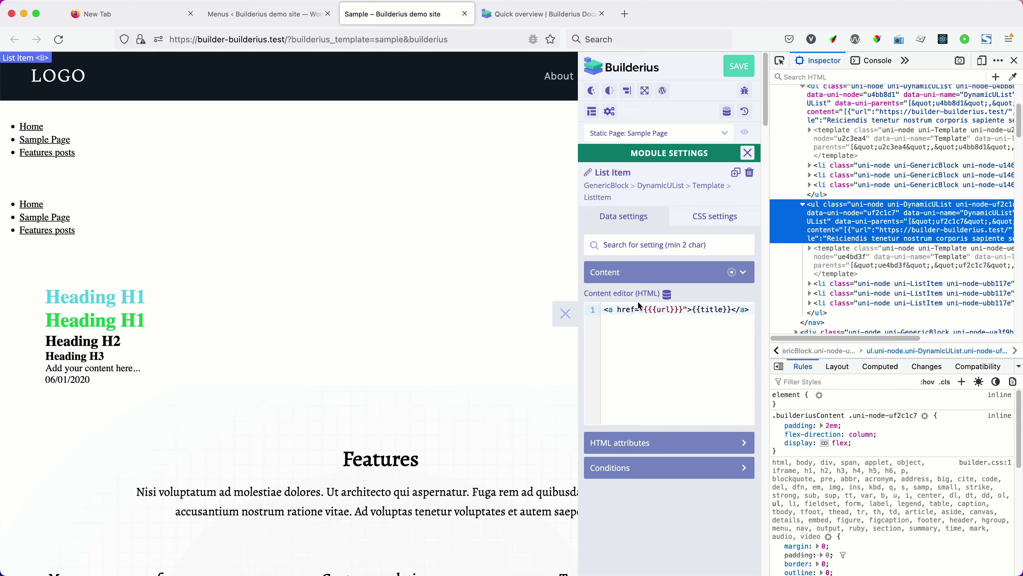
pyautogui.moveTo(605, 313); pyautogui.dragTo(750, 309)
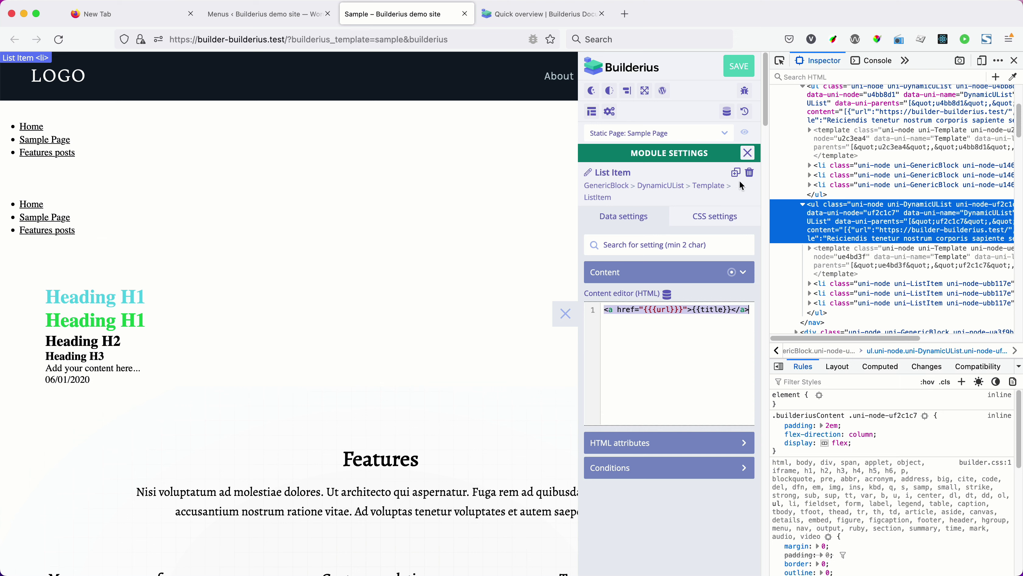
pyautogui.click(747, 153)
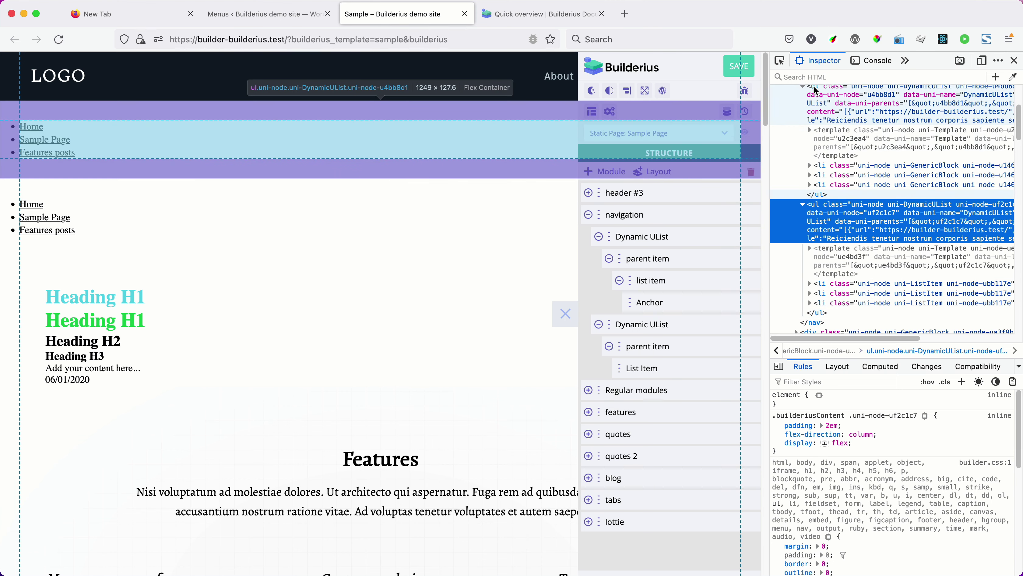
# Expand the first li element of each generated list to compare the markup of their anchors.
pyautogui.scroll(1, 820, 97)
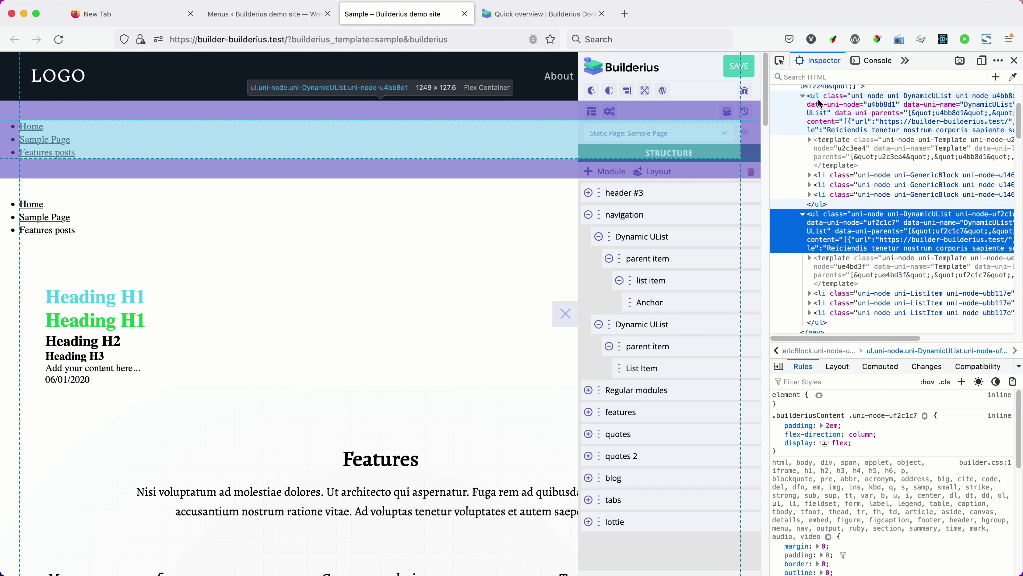
pyautogui.click(810, 175)
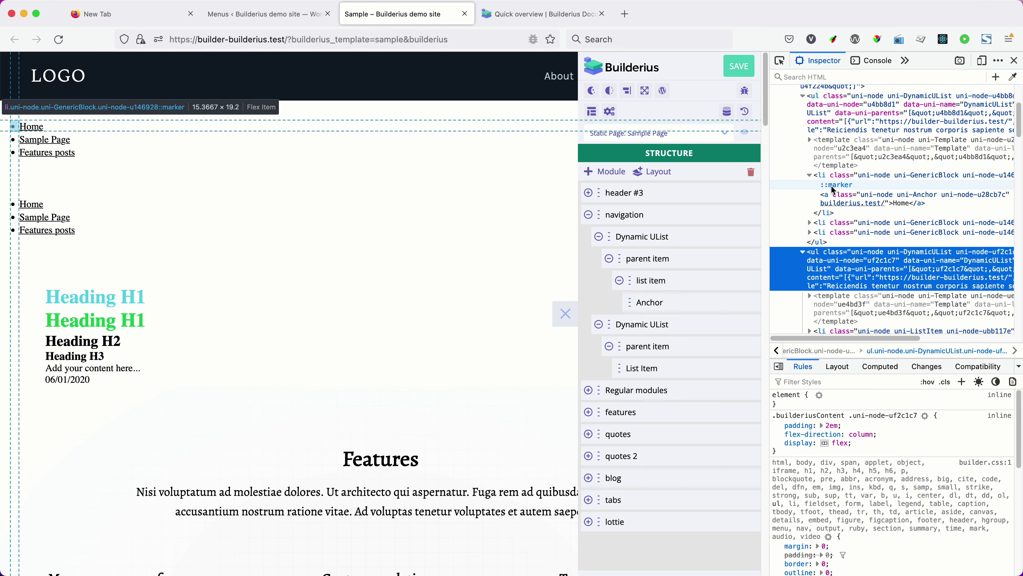
pyautogui.scroll(-2, 831, 226)
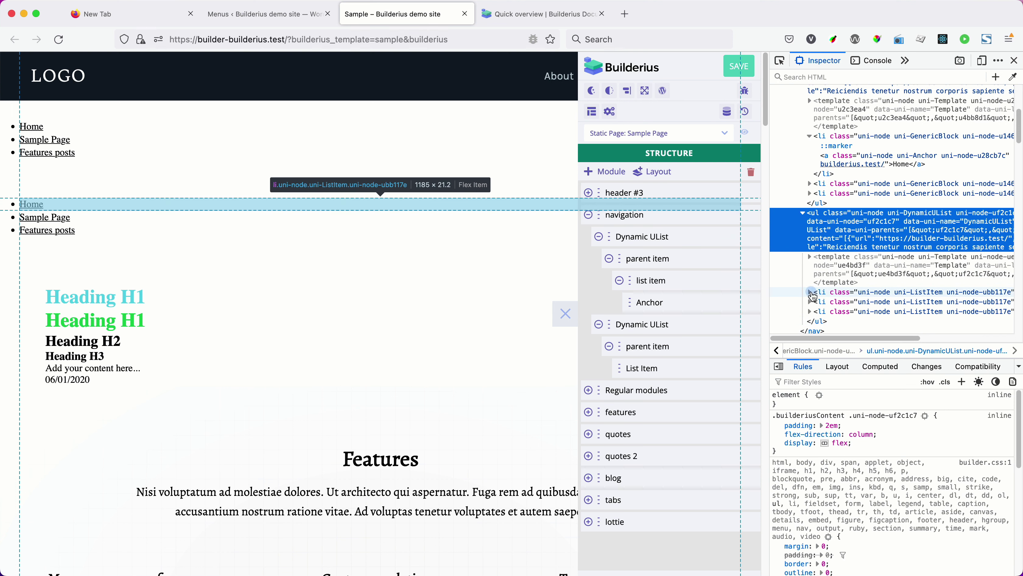
pyautogui.click(811, 292)
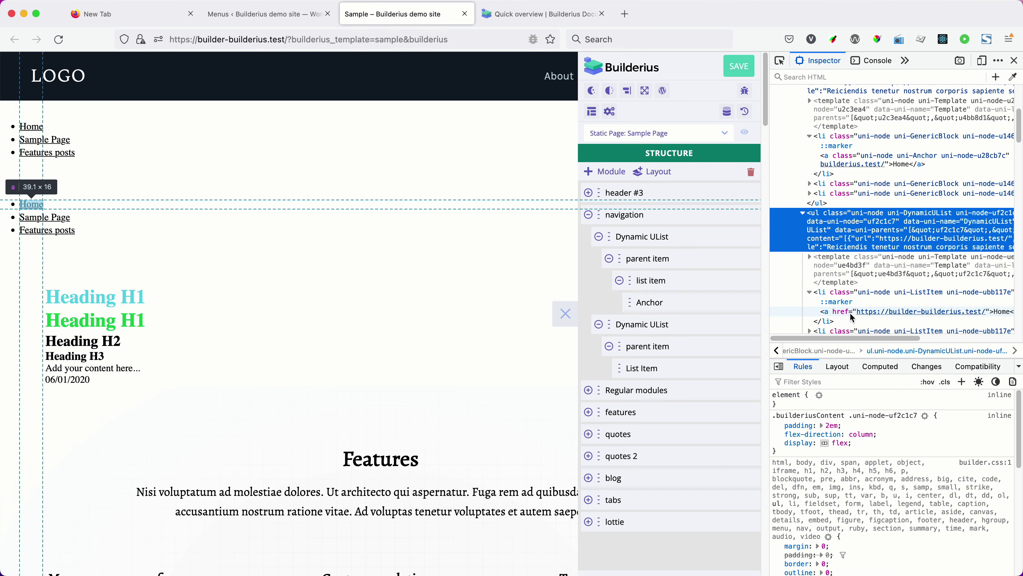
# Compare the structure of the two Dynamic ULists in the navigation block and recheck the List Item's content settings.
pyautogui.click(589, 217)
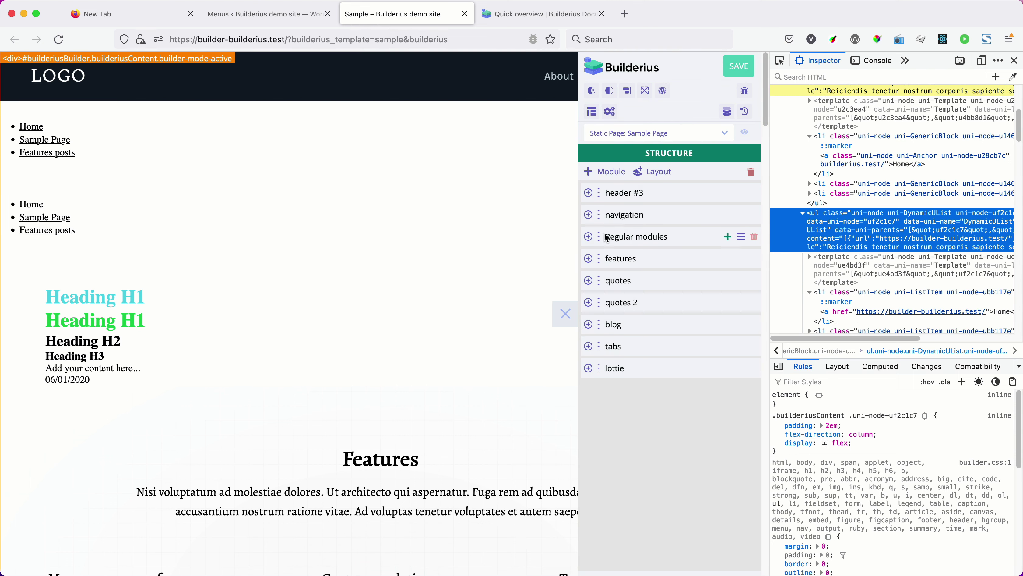
pyautogui.click(588, 214)
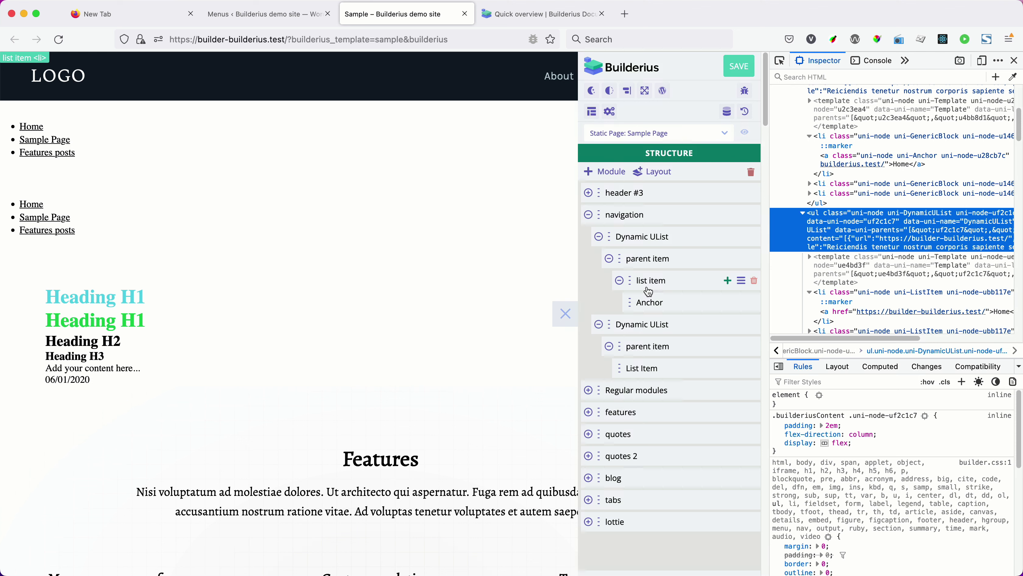
pyautogui.click(639, 370)
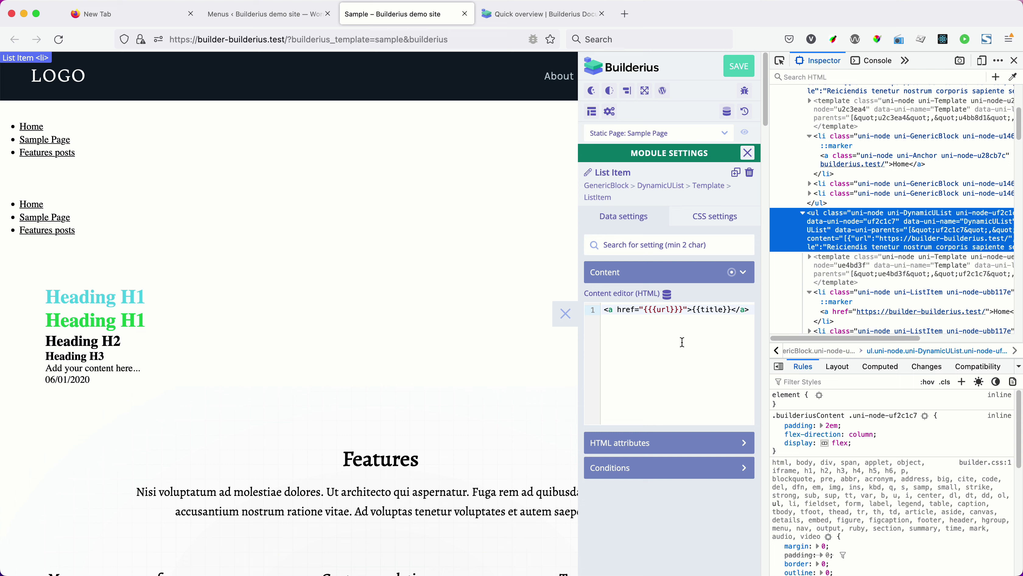
pyautogui.click(748, 154)
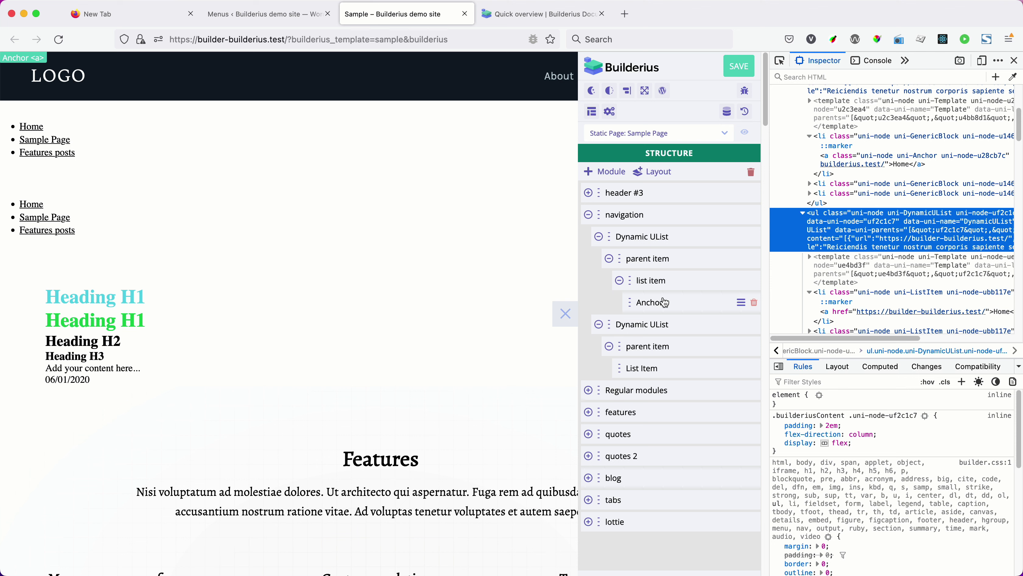
# Rename the first Dynamic UList's parent item template to "parent item - tmpl" and return to the structure list.
pyautogui.click(645, 261)
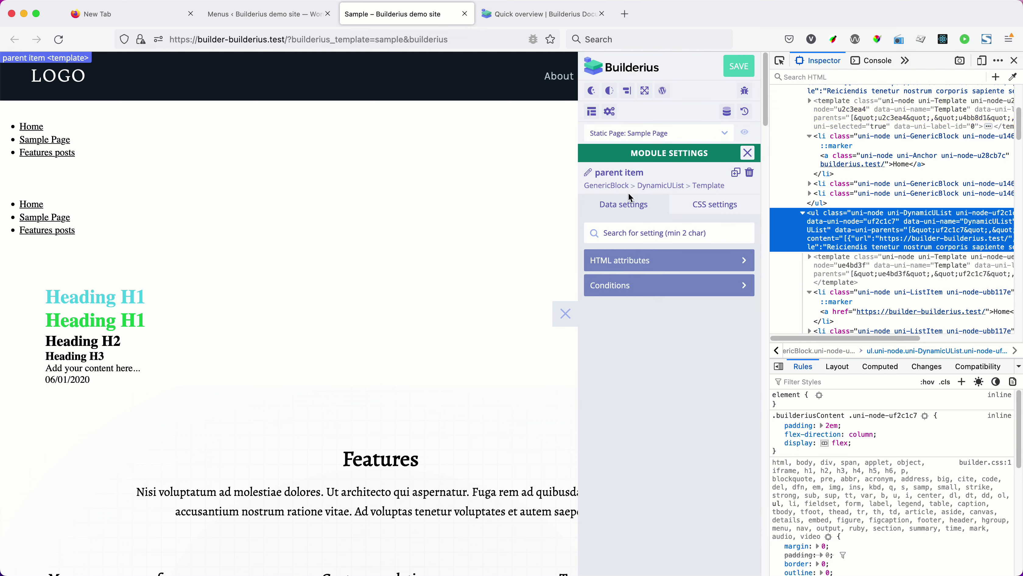
pyautogui.click(636, 176)
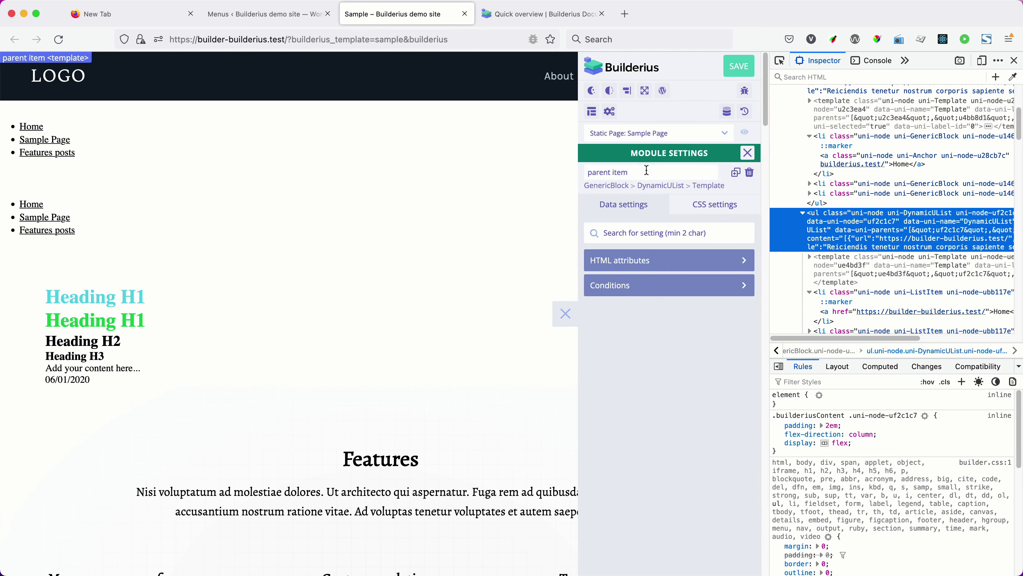
pyautogui.write('- tmpl')
pyautogui.click(742, 194)
pyautogui.click(750, 153)
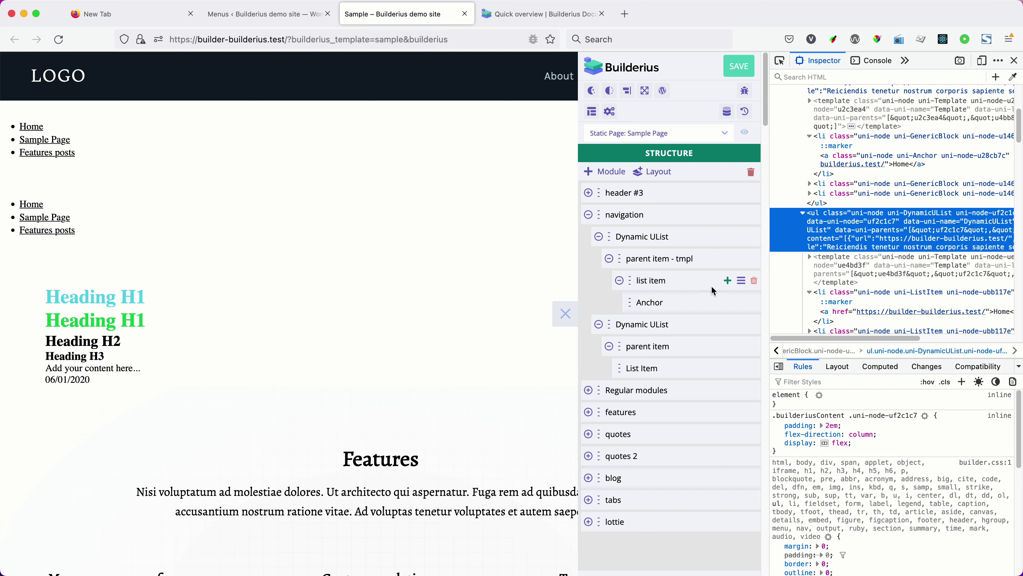
# Add a Template module inside the first Dynamic UList's list item.
pyautogui.click(727, 280)
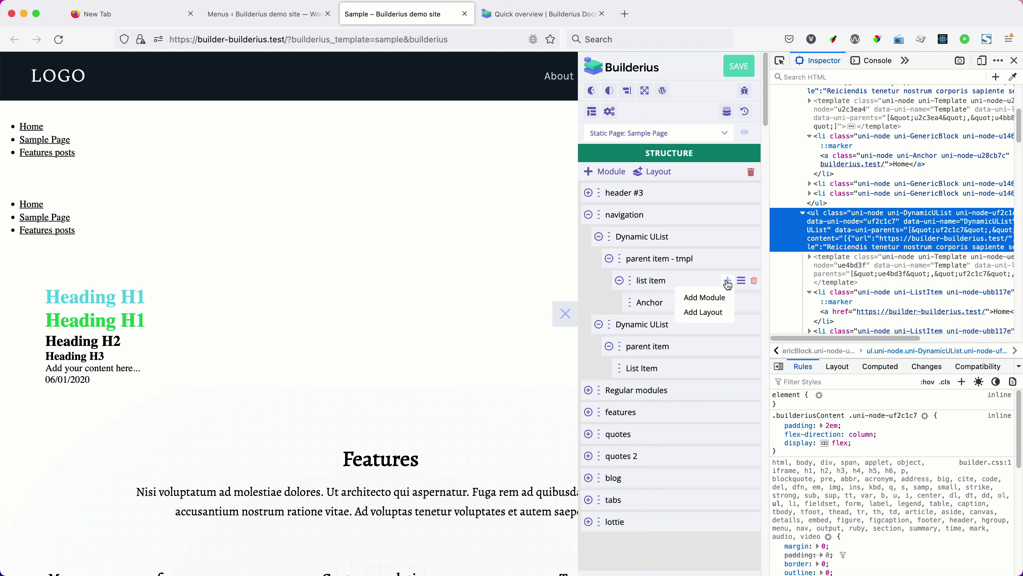
pyautogui.click(718, 300)
pyautogui.click(651, 209)
pyautogui.write('templa')
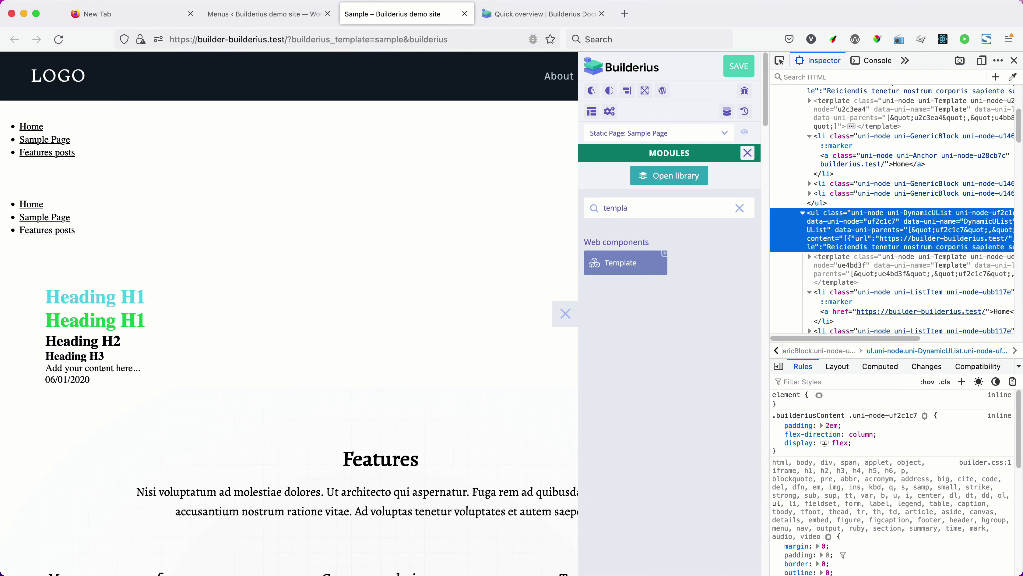
pyautogui.click(629, 265)
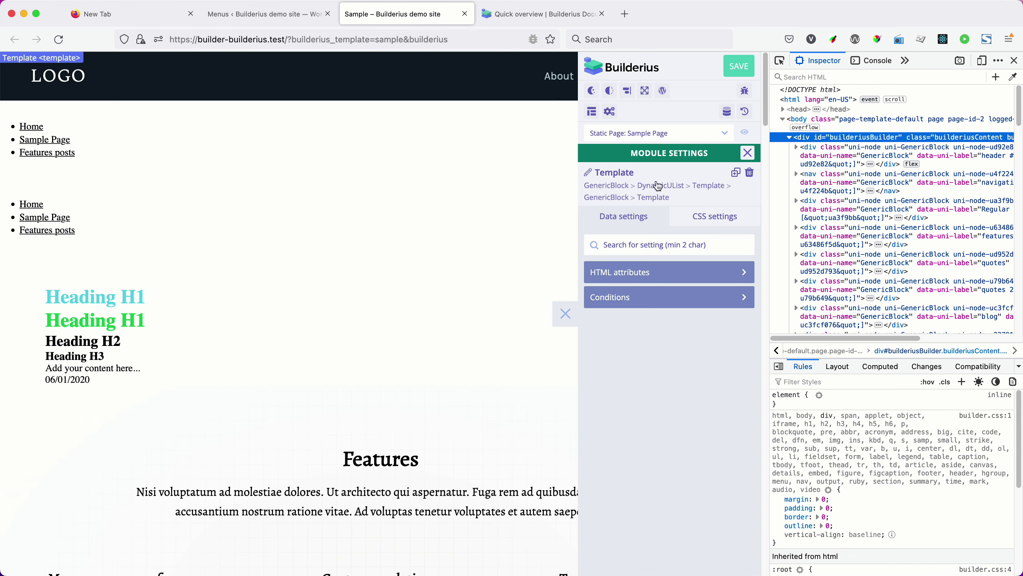
# Rename the new nested Template module to "children - tmpl".
pyautogui.click(628, 173)
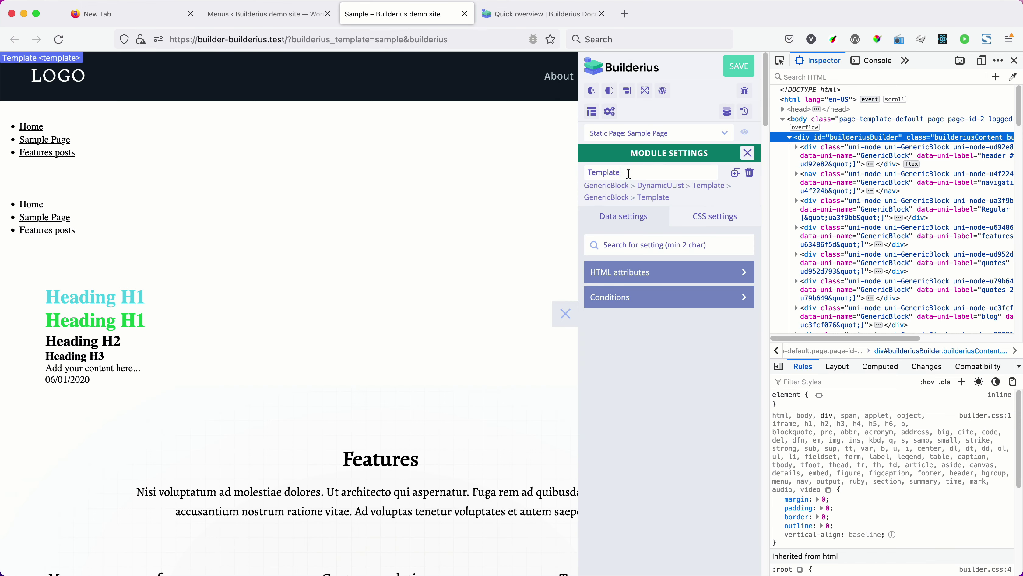
pyautogui.doubleClick(615, 173)
pyautogui.write('childr')
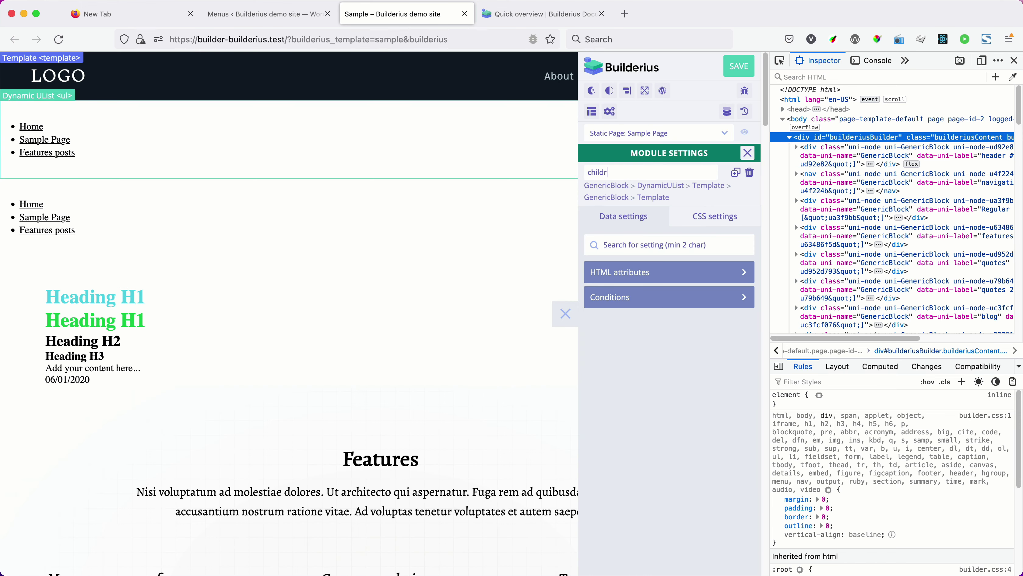
pyautogui.write('en - tmpl')
# Give the children template a custom HTML attribute named data-section.
pyautogui.click(633, 280)
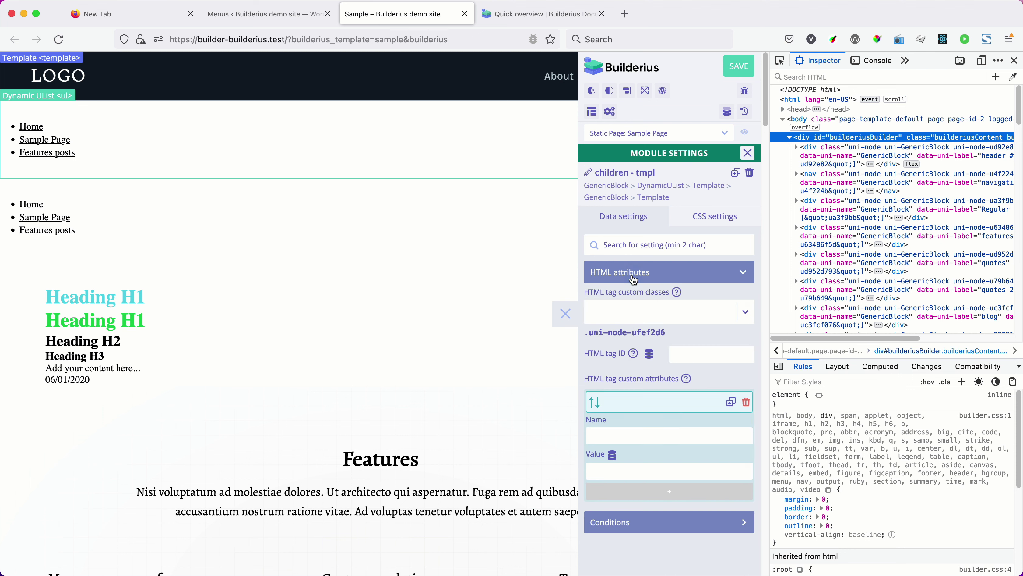
pyautogui.click(629, 436)
pyautogui.write('data-se')
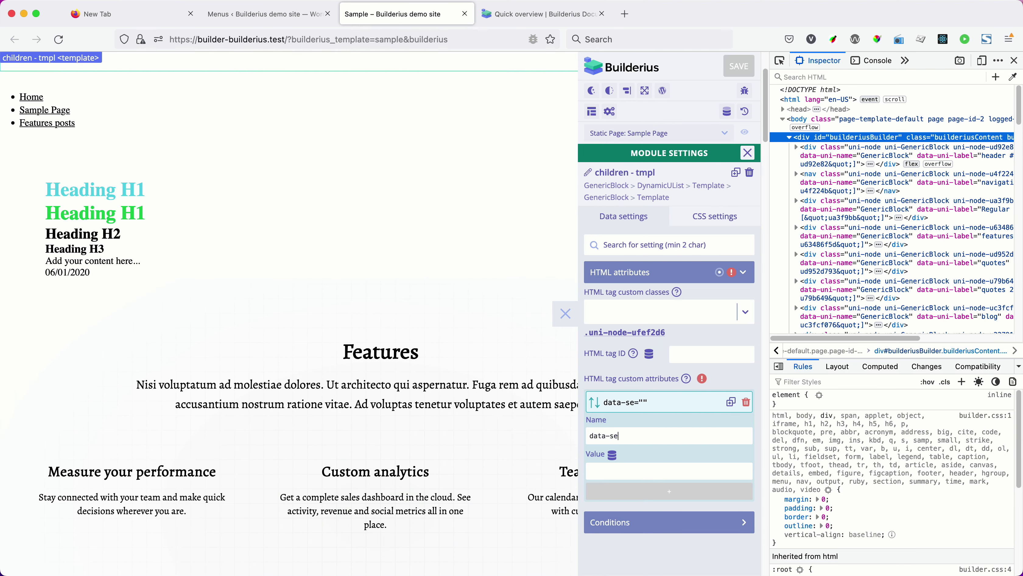
pyautogui.write('ction')
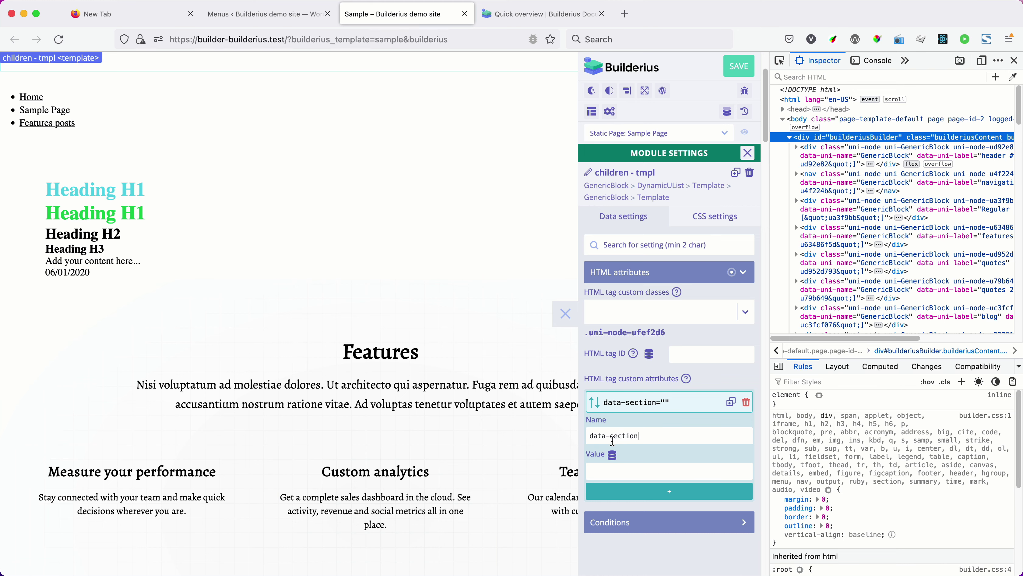
# Switch to the Builderius docs, open the Dynamic UList module page and review the list's own API attributes.
pyautogui.click(552, 19)
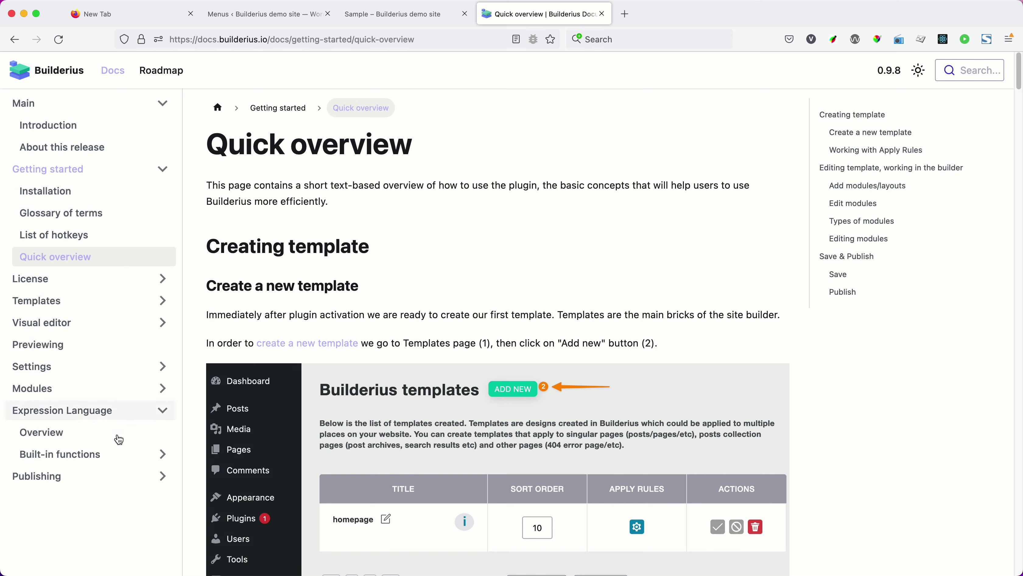
pyautogui.click(107, 388)
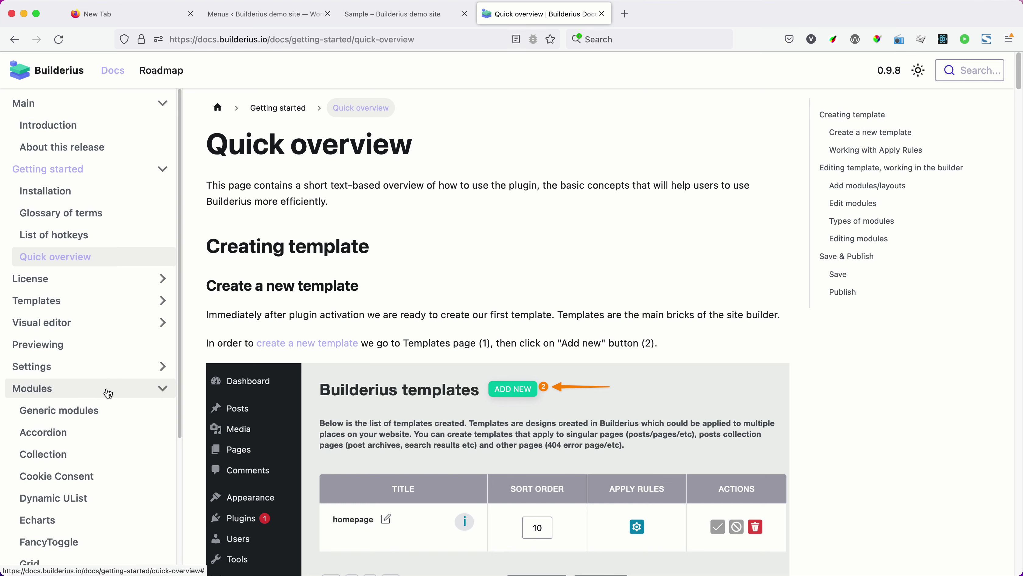
pyautogui.scroll(-5, 121, 411)
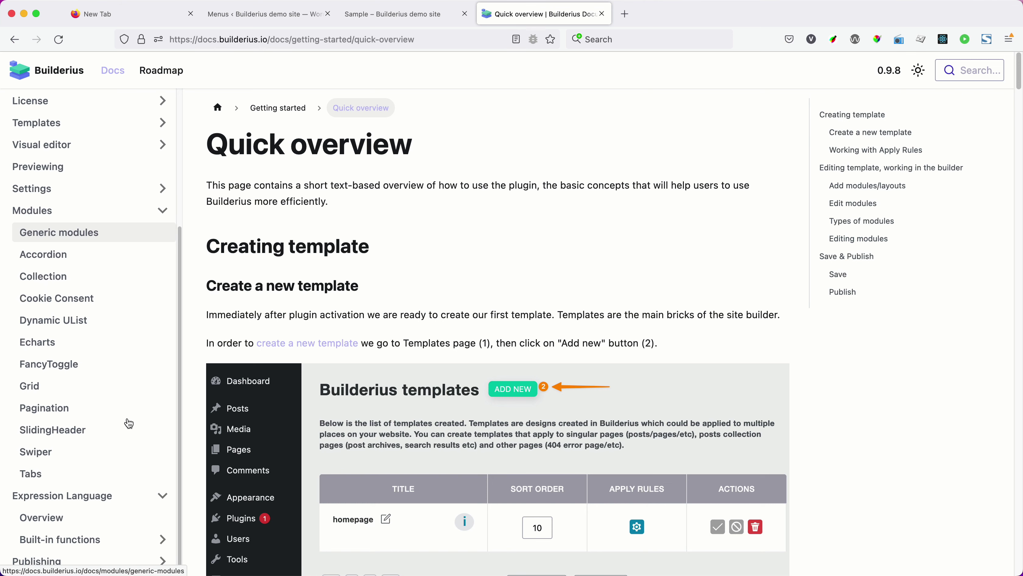
pyautogui.click(66, 323)
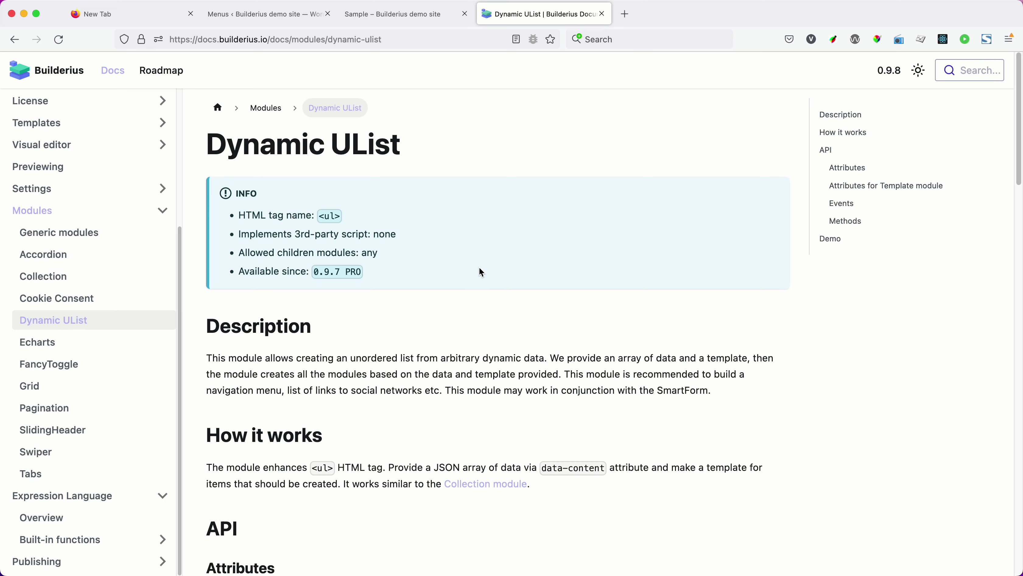
pyautogui.scroll(-6, 482, 271)
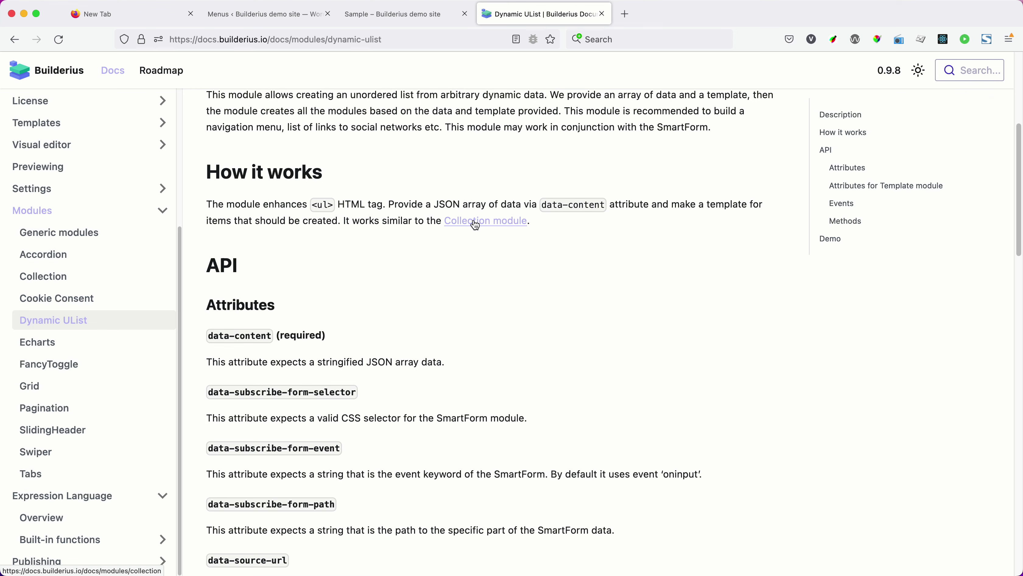
pyautogui.scroll(-5, 435, 286)
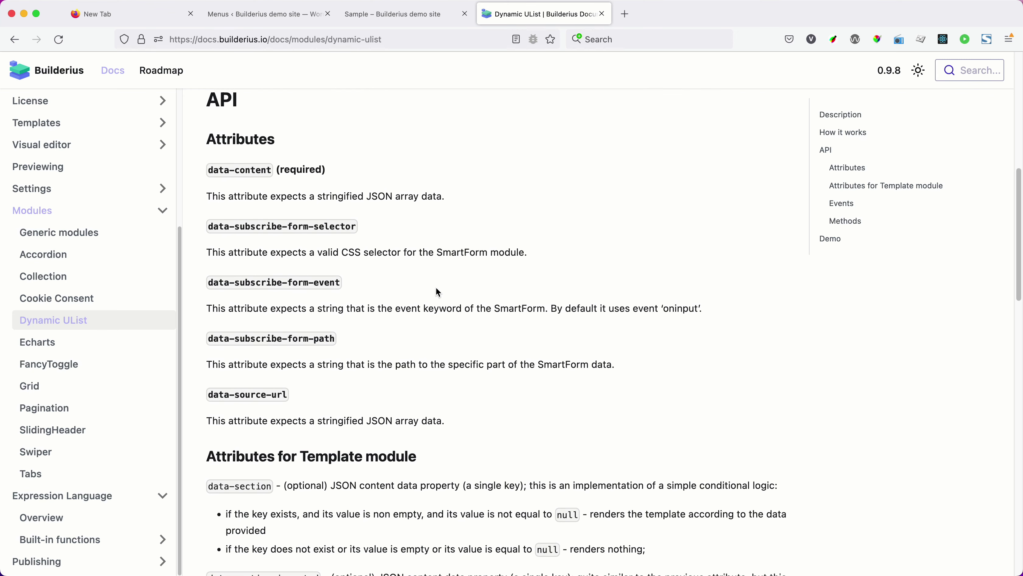
pyautogui.scroll(-3, 437, 289)
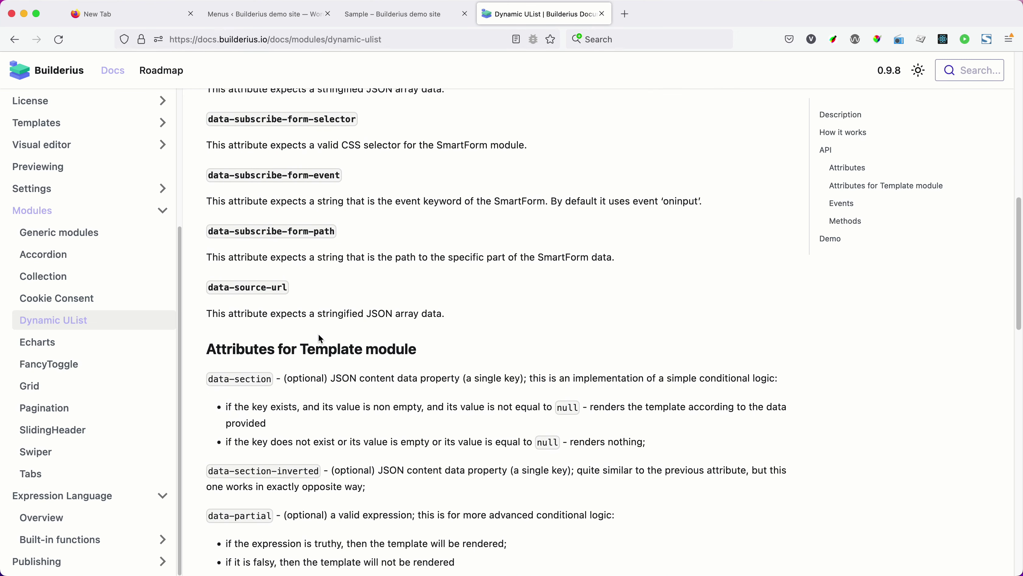
pyautogui.scroll(3, 318, 333)
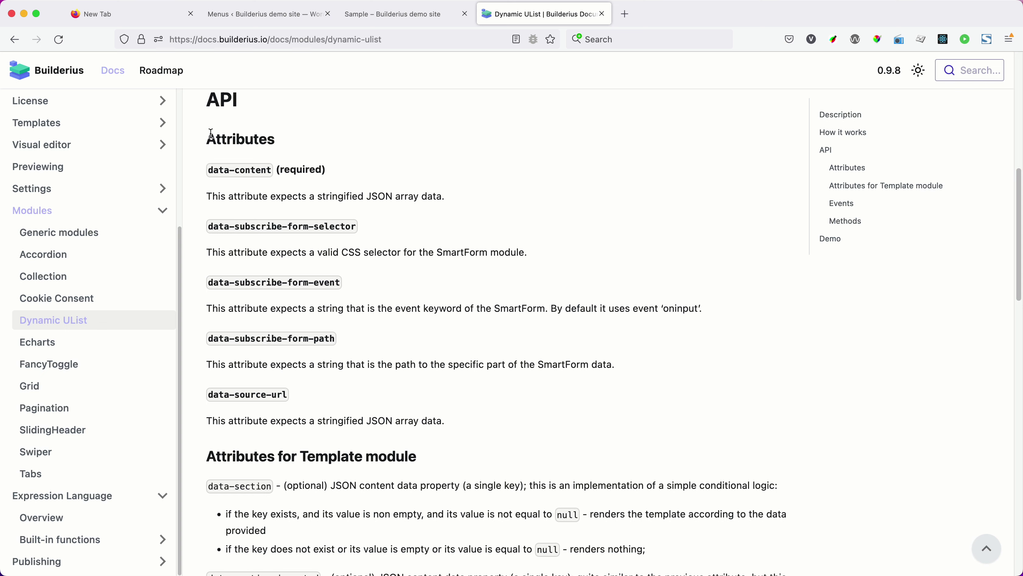
pyautogui.moveTo(206, 138); pyautogui.dragTo(468, 437)
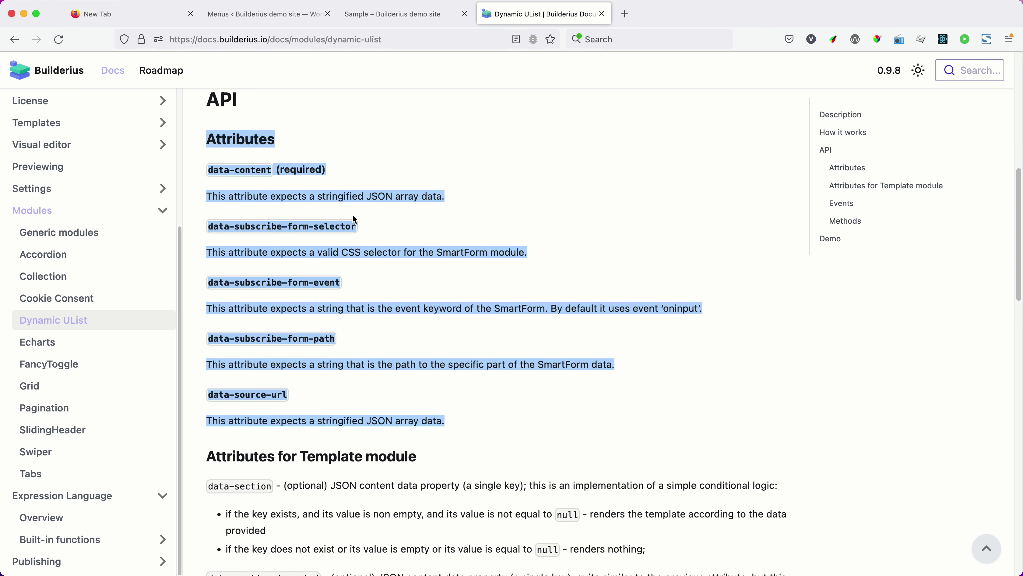
pyautogui.click(469, 391)
# Read the docs section on Template module attributes, focusing on data-section and data-section-inverted.
pyautogui.scroll(-5, 443, 387)
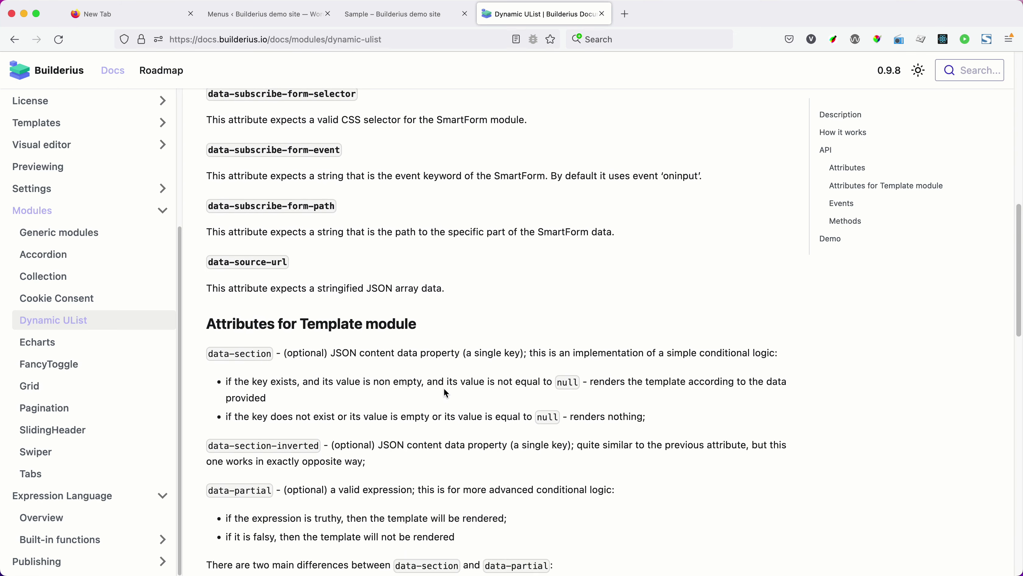
pyautogui.scroll(-2, 238, 242)
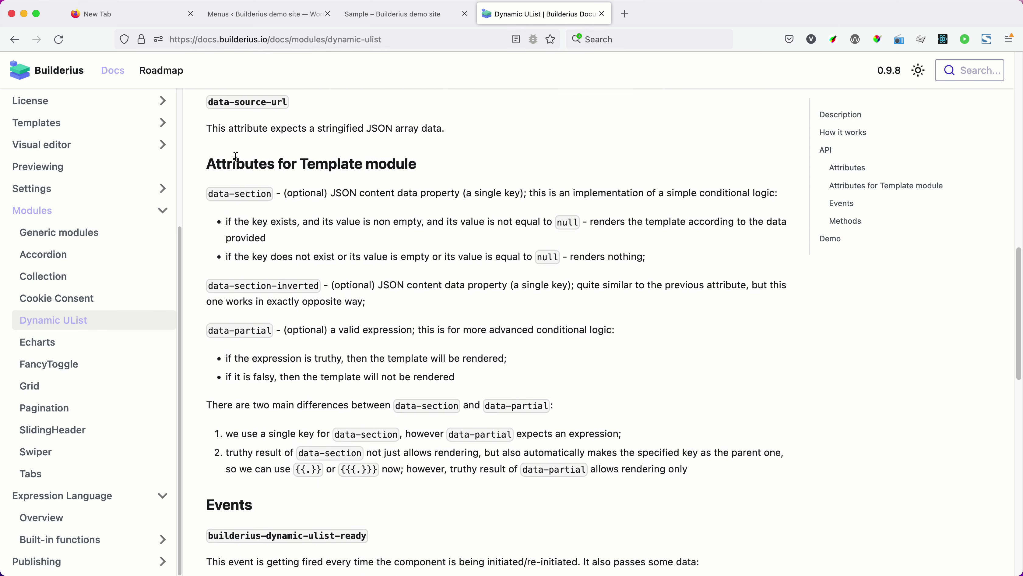
pyautogui.moveTo(206, 166); pyautogui.dragTo(709, 480)
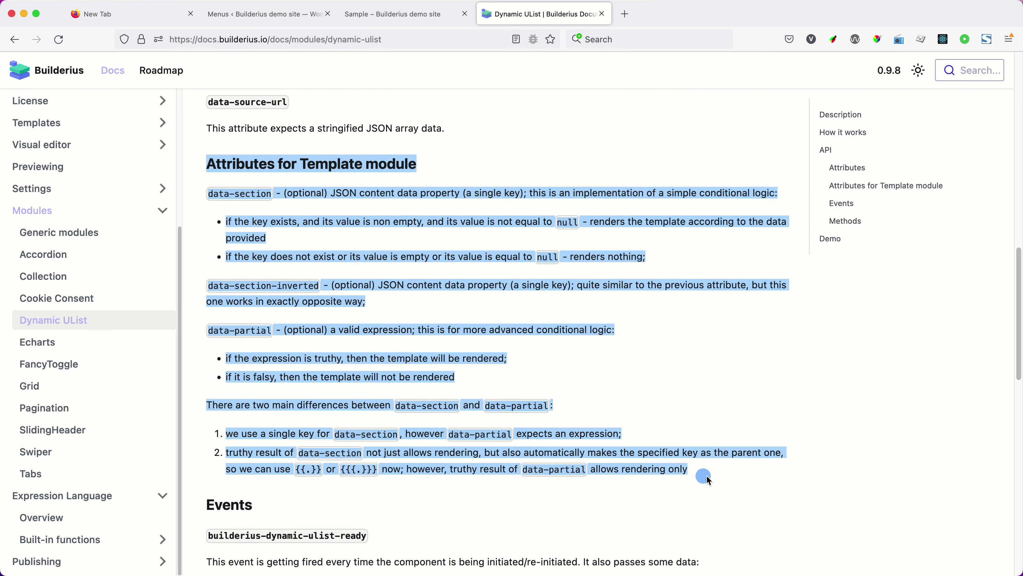
pyautogui.click(647, 369)
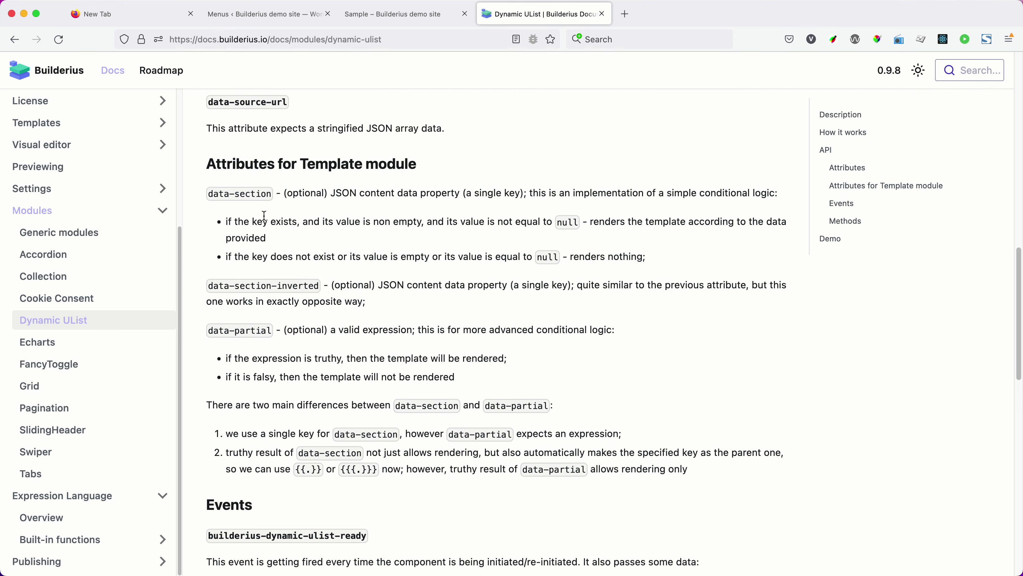
pyautogui.moveTo(273, 193); pyautogui.dragTo(209, 194)
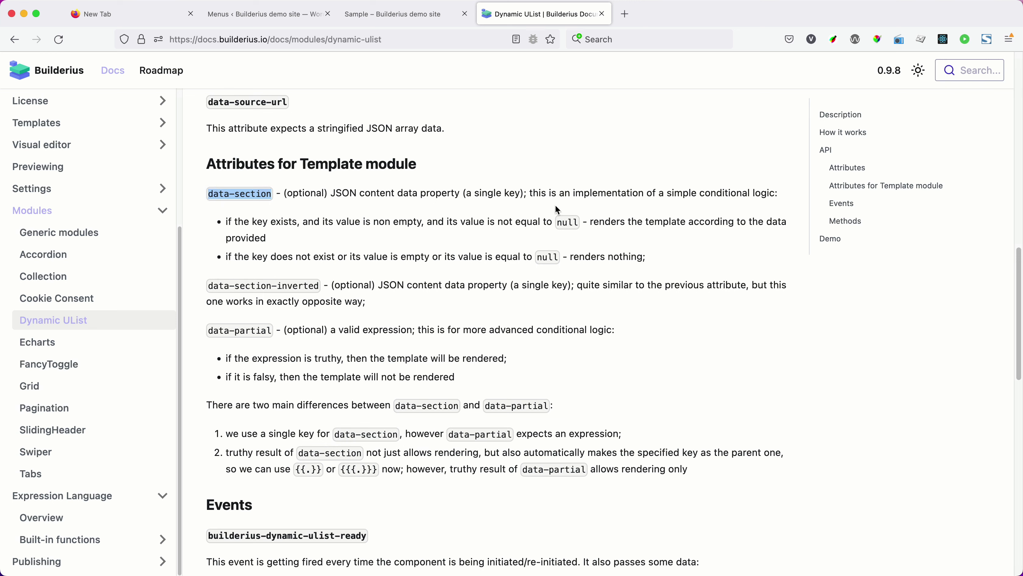
pyautogui.moveTo(370, 286); pyautogui.dragTo(366, 298)
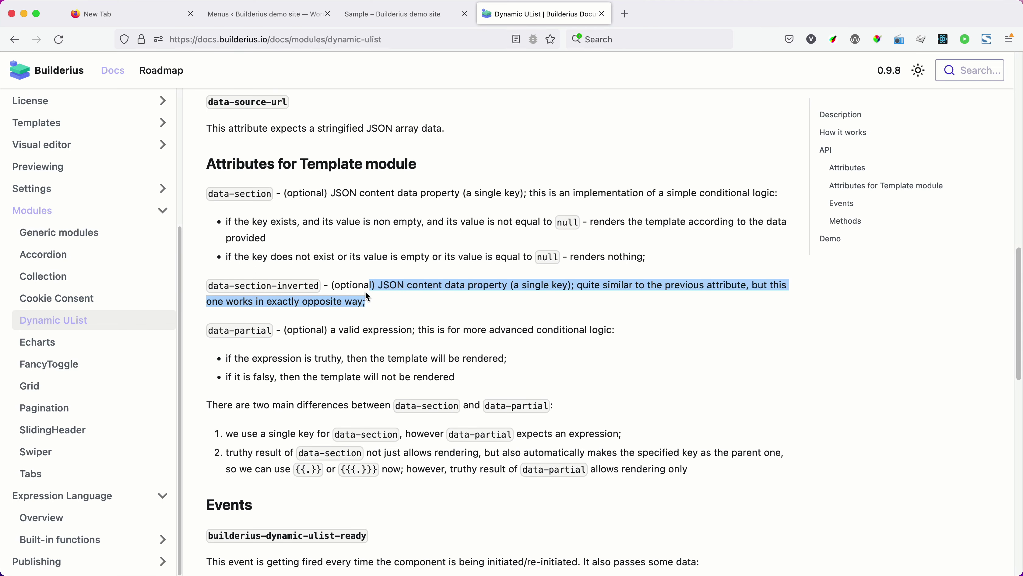
# Switch back to the Sample template builder and set the data-section attribute's value to "children".
pyautogui.click(390, 19)
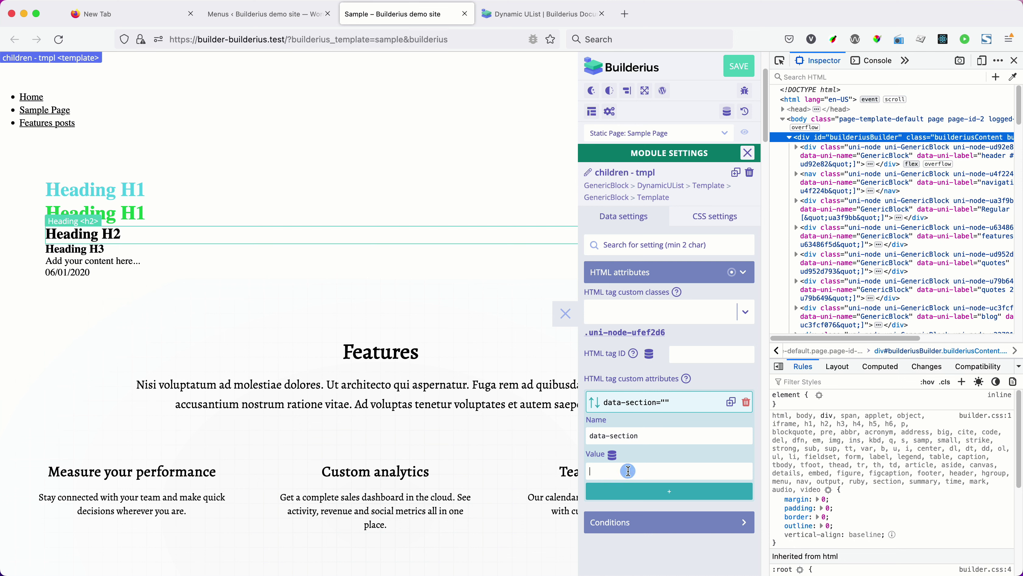
pyautogui.click(607, 467)
pyautogui.write('children')
# Examine the children key of each navMenu item in the dynamic data, expanding the nested arrays of Sample Page and Features posts.
pyautogui.click(612, 457)
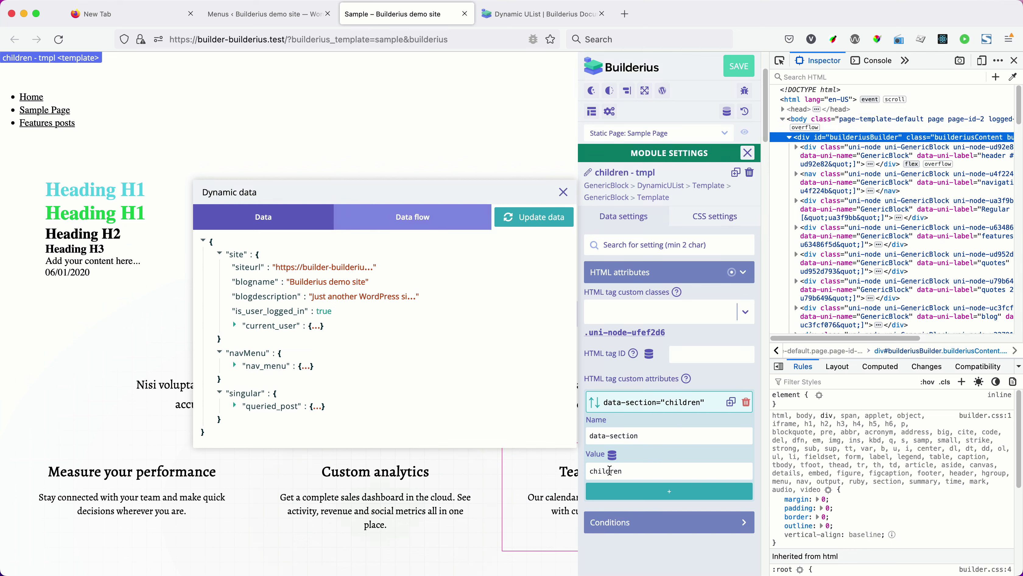
pyautogui.click(234, 366)
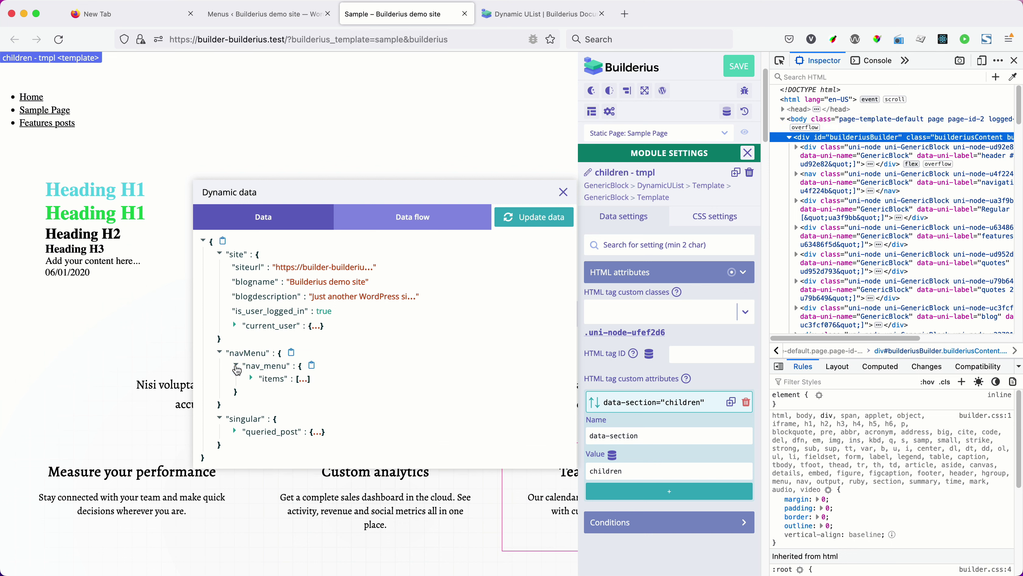
pyautogui.click(251, 378)
pyautogui.scroll(-2, 270, 391)
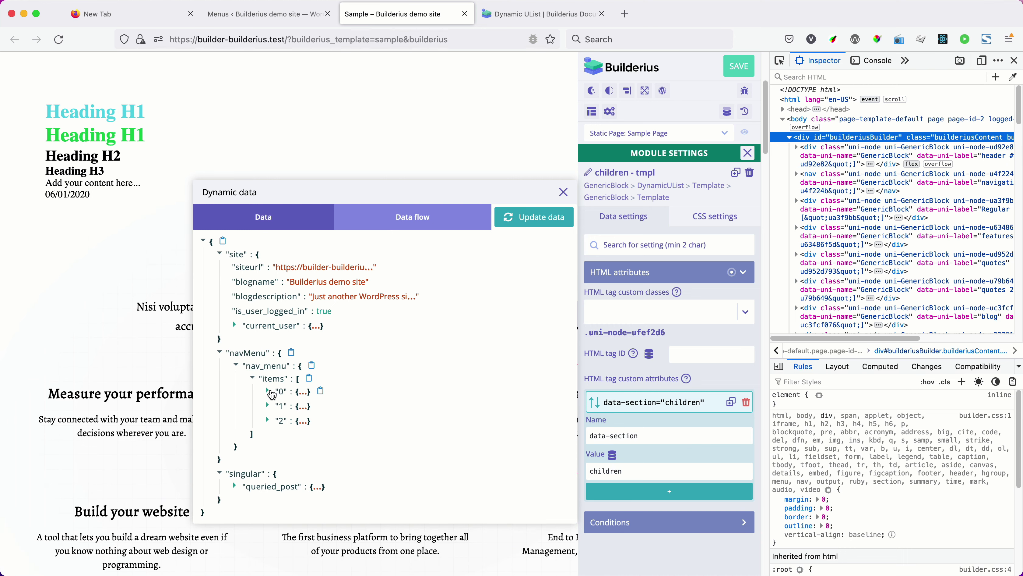
pyautogui.click(270, 391)
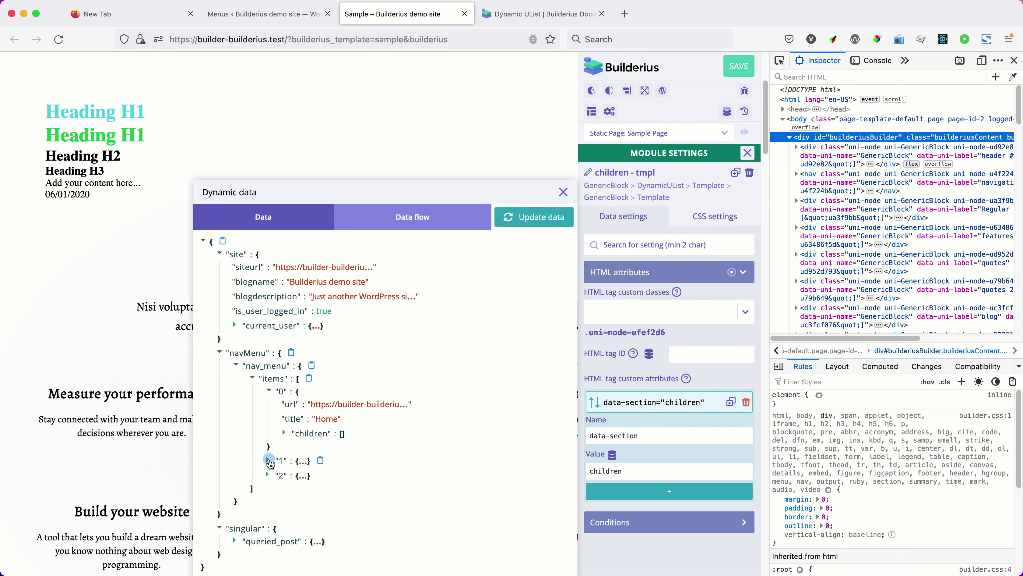
pyautogui.click(269, 461)
pyautogui.scroll(-1, 314, 458)
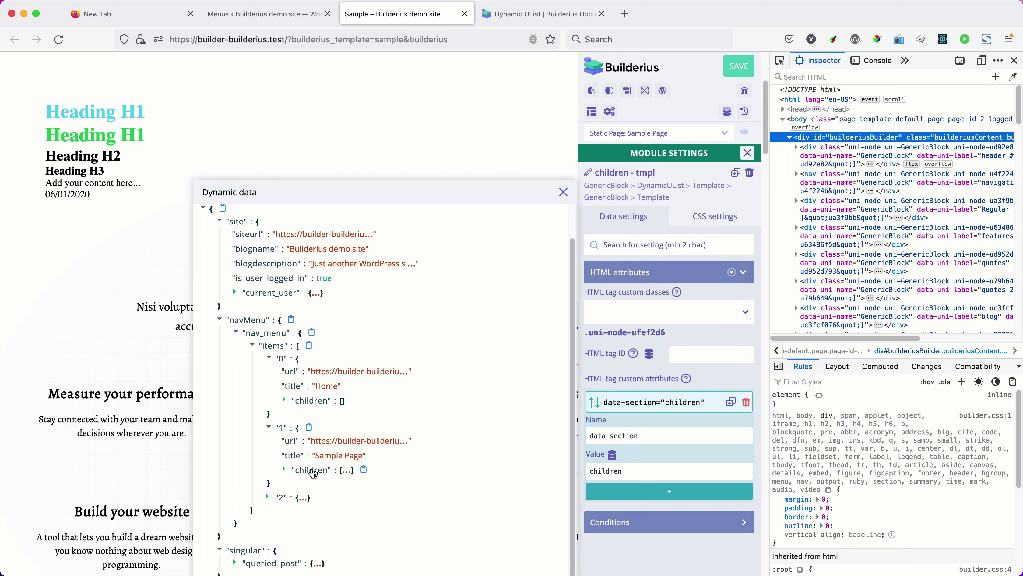
pyautogui.click(285, 470)
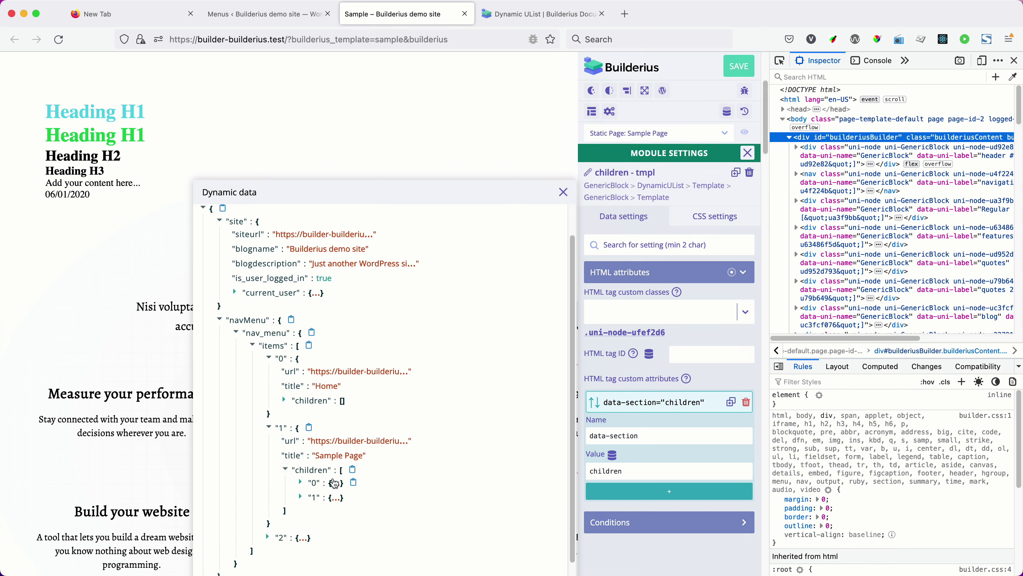
pyautogui.click(268, 537)
pyautogui.scroll(-3, 341, 420)
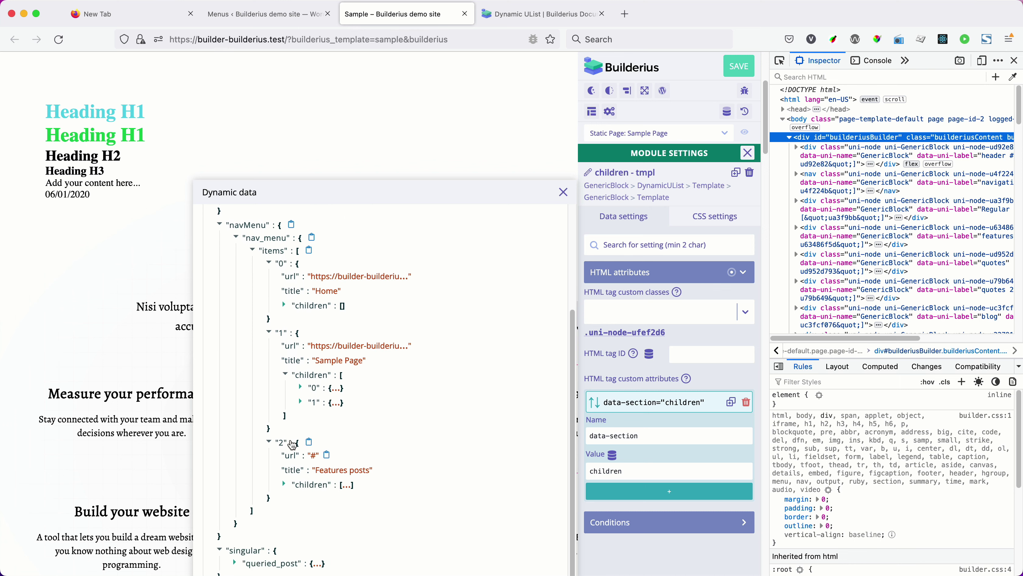
pyautogui.click(285, 485)
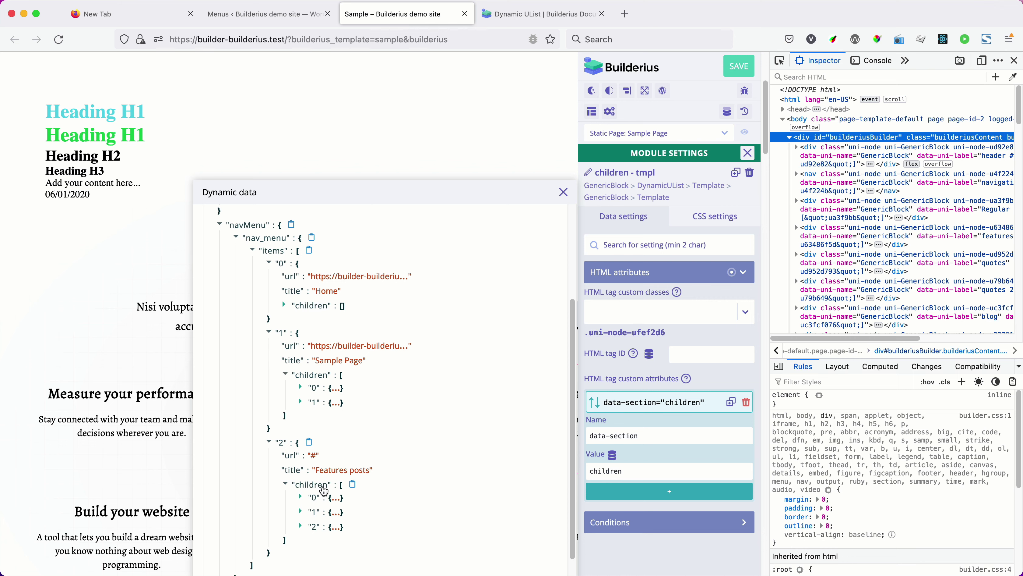
# Duplicate the List Item of the second Dynamic UList's parent item and move the copy into the children - tmpl template.
pyautogui.click(563, 192)
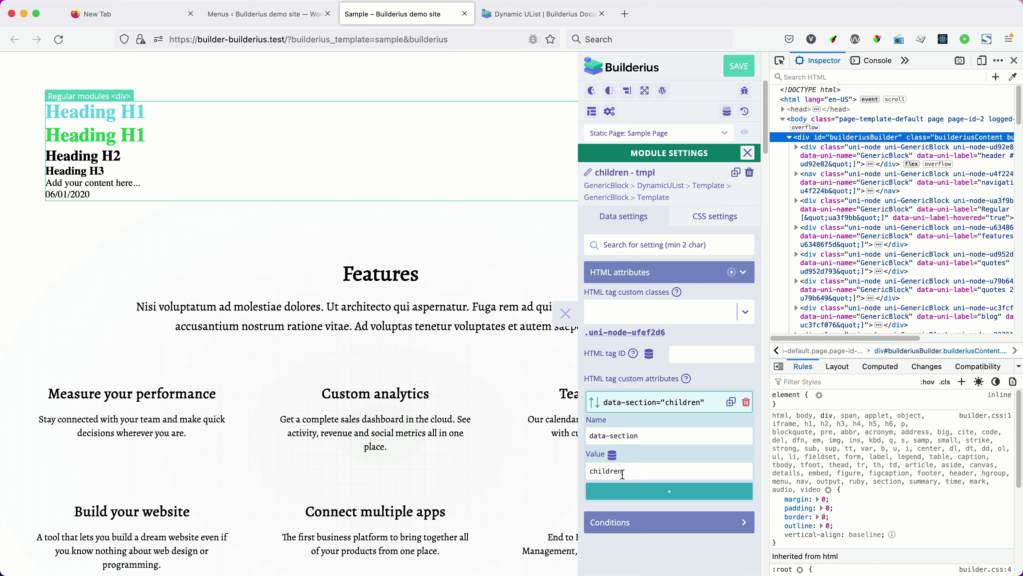
pyautogui.click(749, 153)
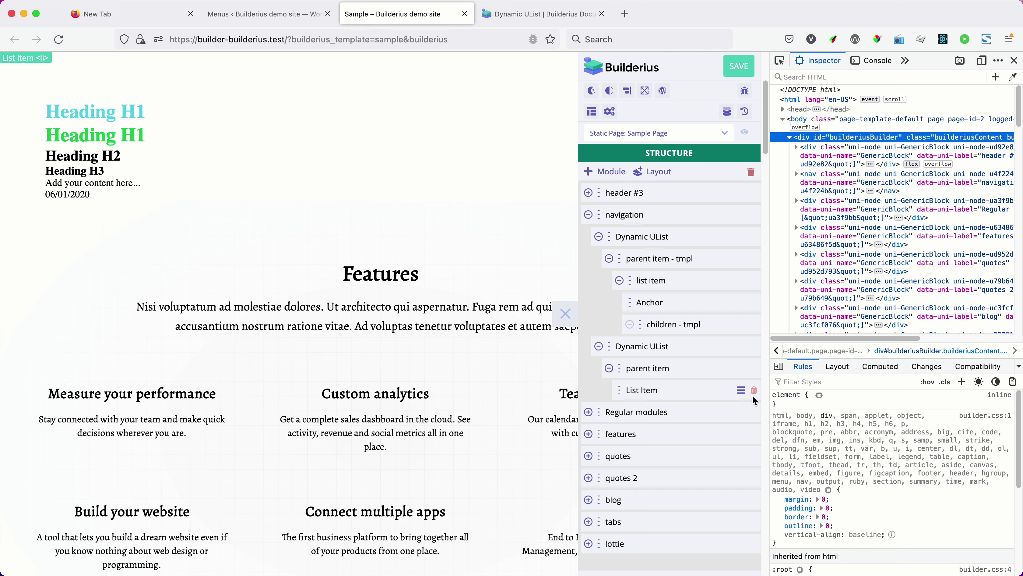
pyautogui.click(743, 391)
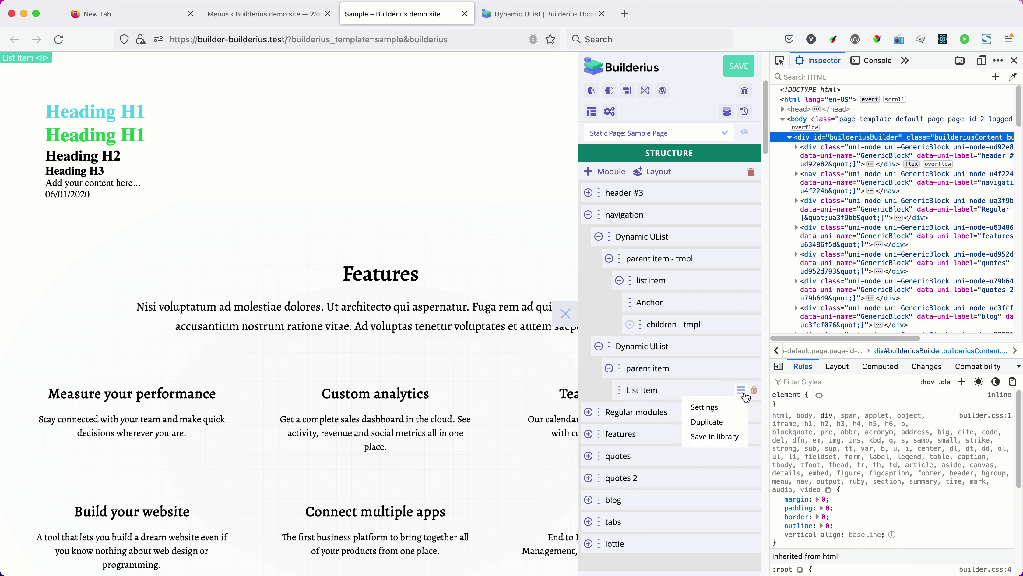
pyautogui.click(717, 421)
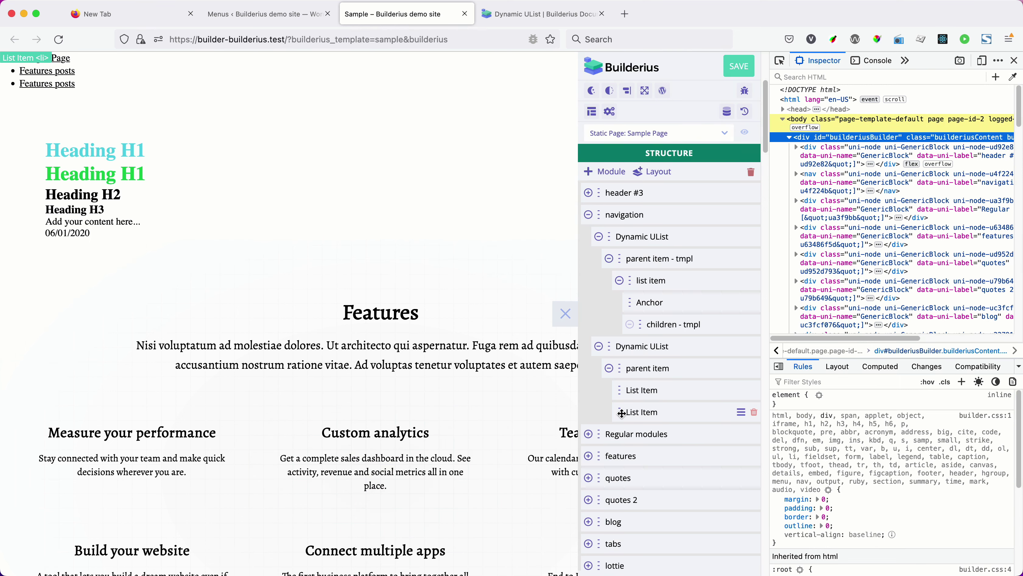
pyautogui.moveTo(622, 413); pyautogui.dragTo(647, 328)
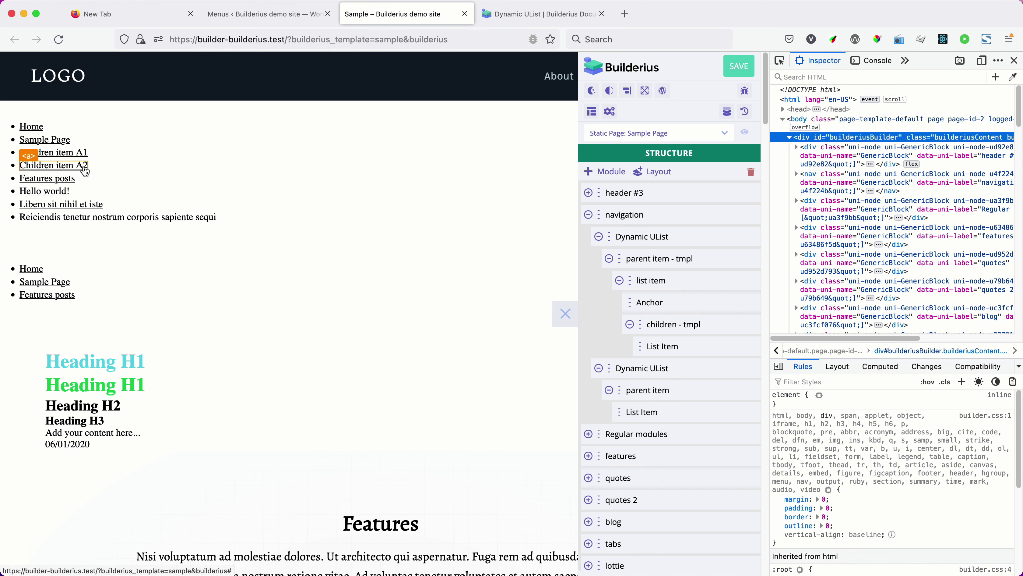
# Check the top menu's structure in the WordPress Menus page against the rendered list, then return to the Sample template builder.
pyautogui.click(243, 15)
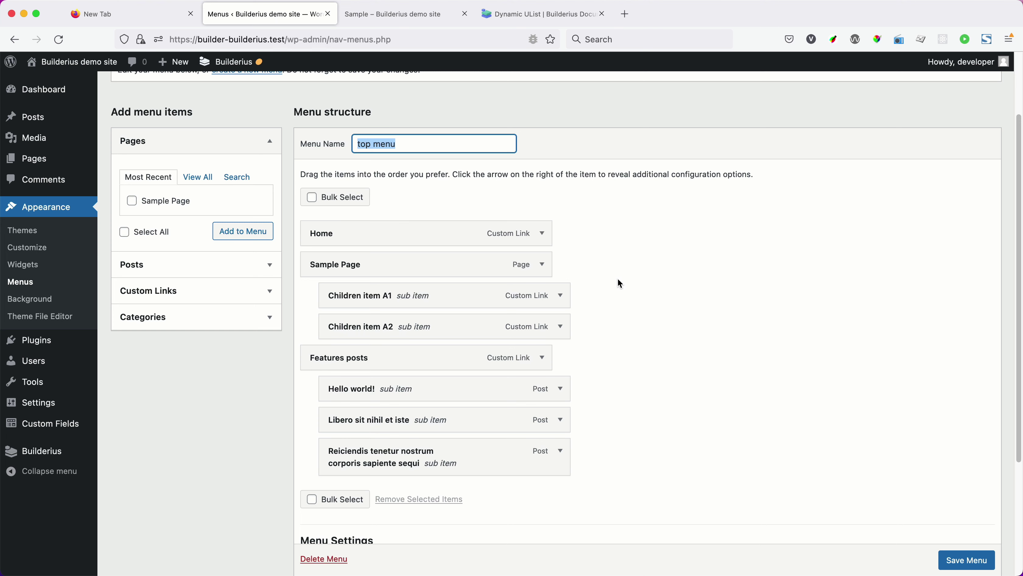
pyautogui.scroll(-3, 620, 283)
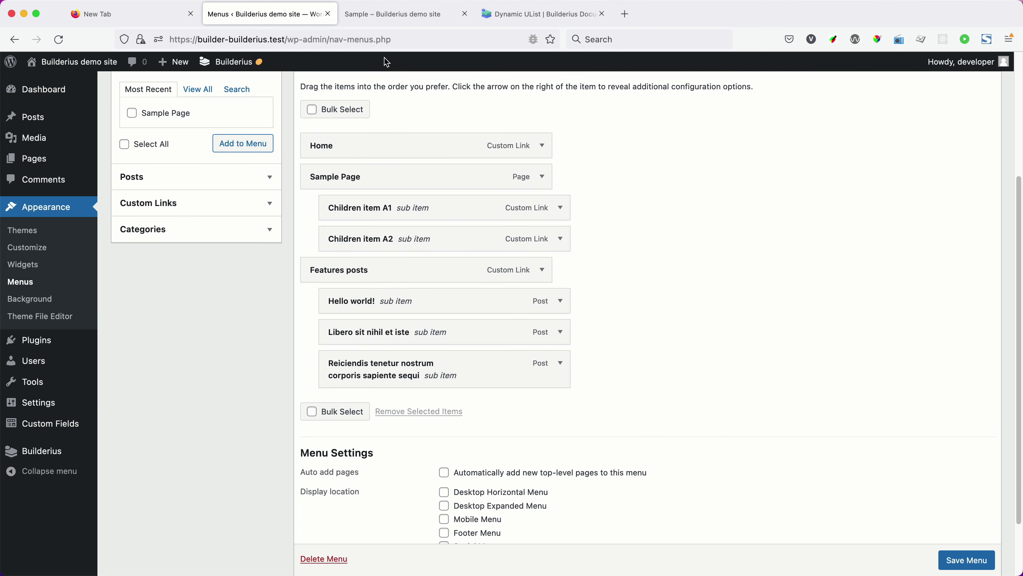
pyautogui.click(385, 15)
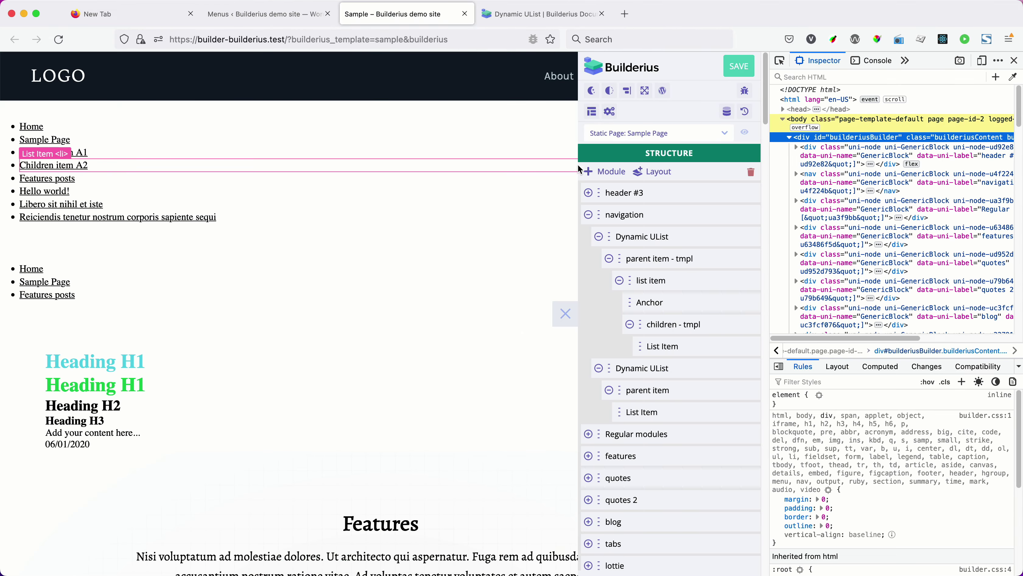
# Inspect the Children item A2 element and examine how the li elements are nested in the first Dynamic UList's markup.
pyautogui.click(780, 61)
pyautogui.click(137, 167)
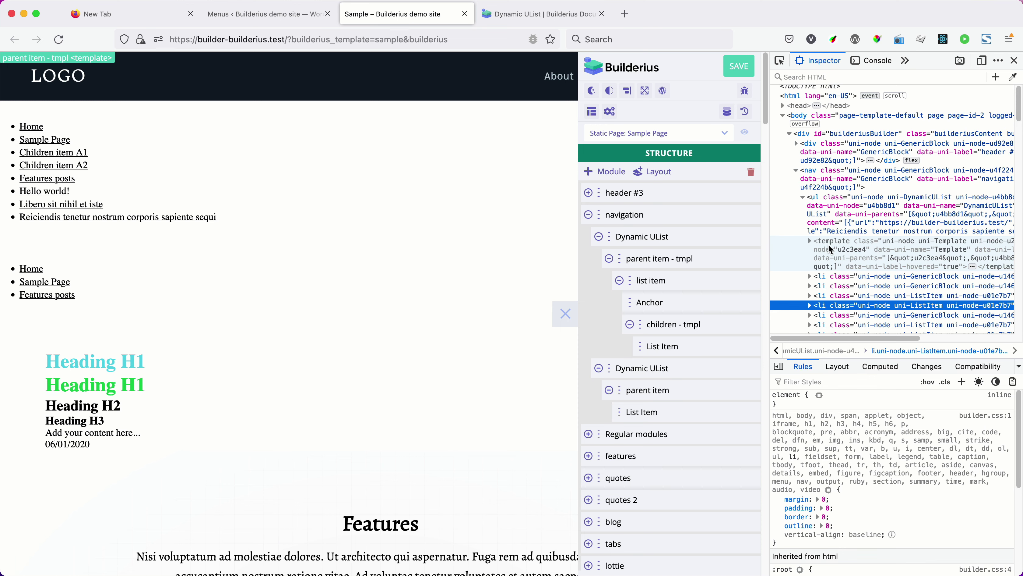
pyautogui.scroll(-3, 883, 214)
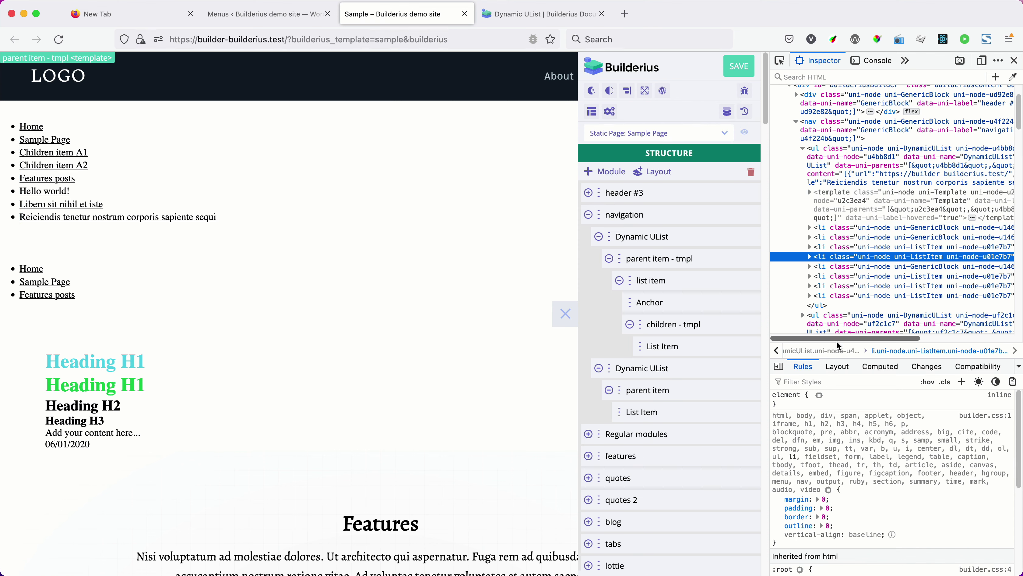
pyautogui.moveTo(838, 346)
pyautogui.mouseDown()
pyautogui.moveTo(896, 344)
pyautogui.moveTo(829, 346)
pyautogui.mouseUp()
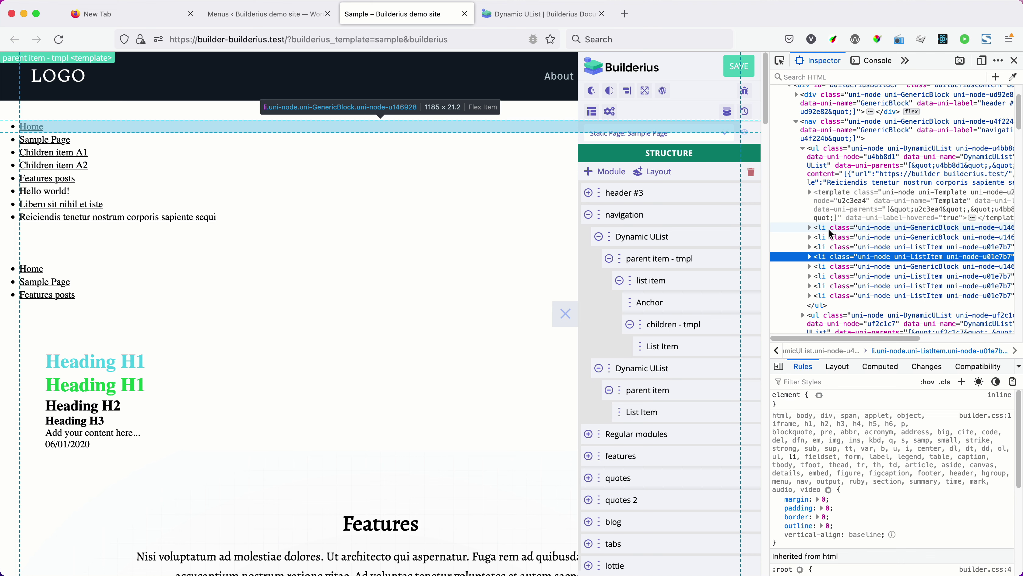
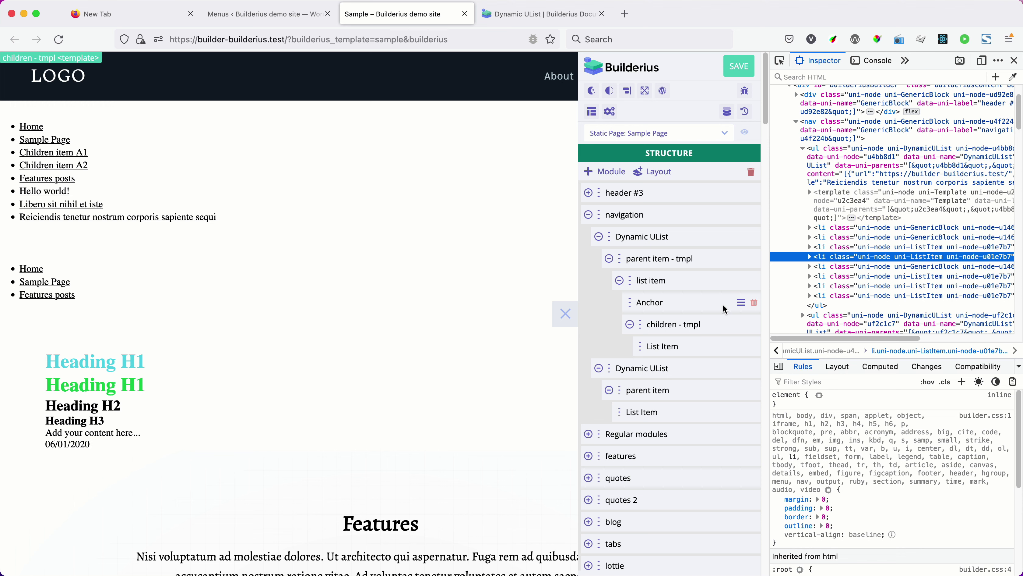
# Add a Generic block module inside the list item of parent item - tmpl and set its tag name to ul.
pyautogui.click(729, 282)
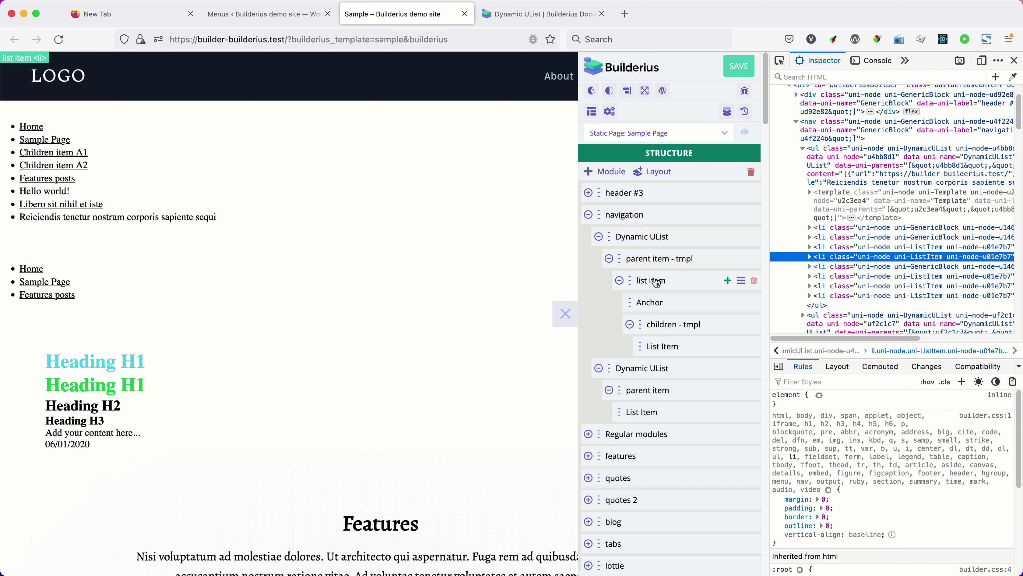
pyautogui.click(728, 280)
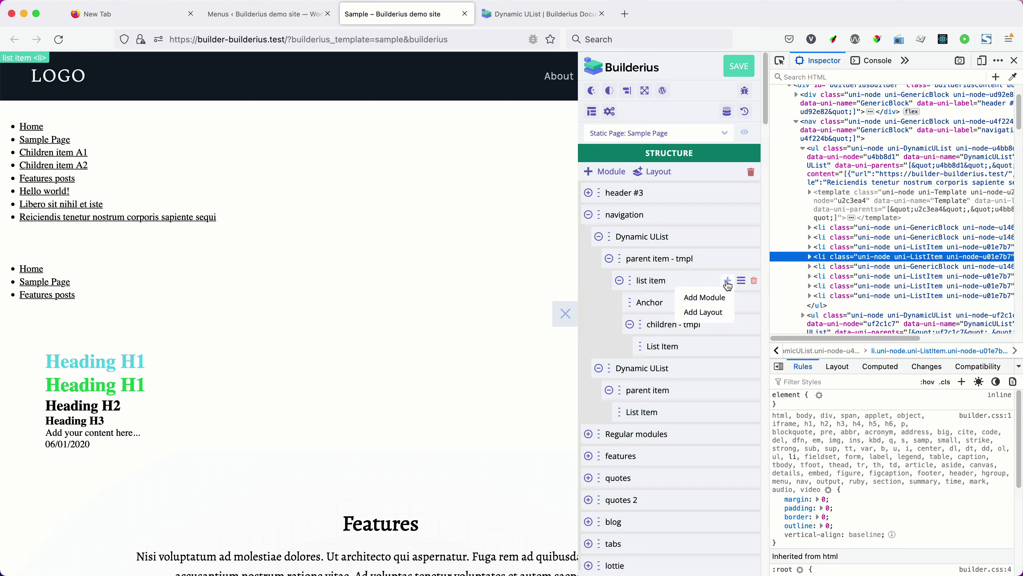
pyautogui.click(707, 299)
pyautogui.click(694, 212)
pyautogui.write('list')
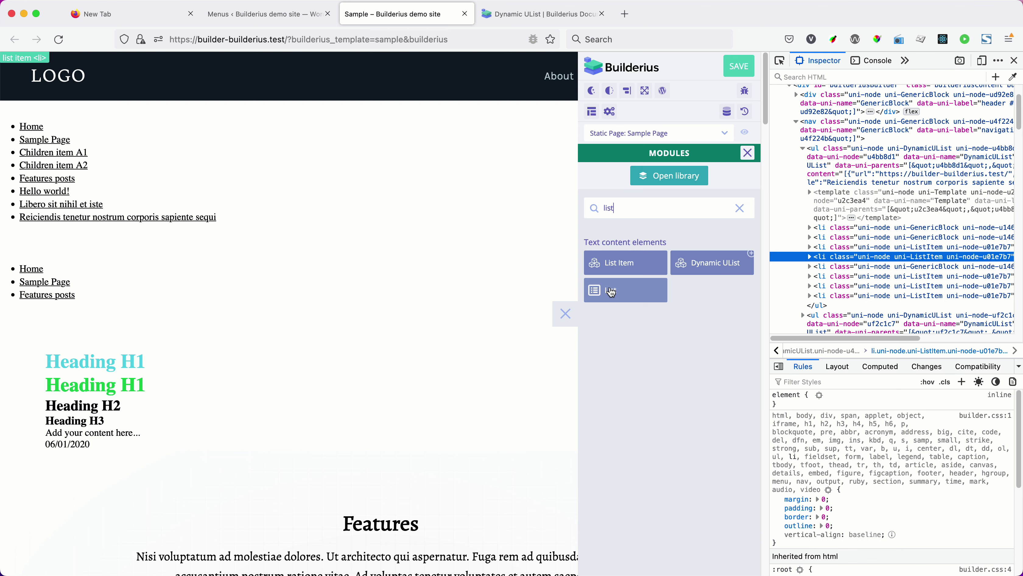
pyautogui.click(741, 209)
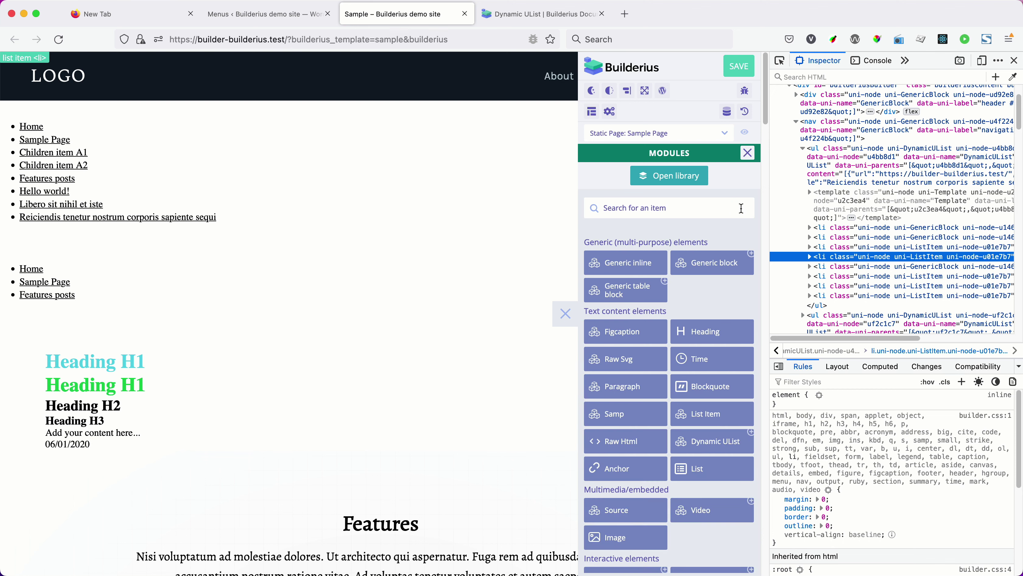
pyautogui.click(705, 264)
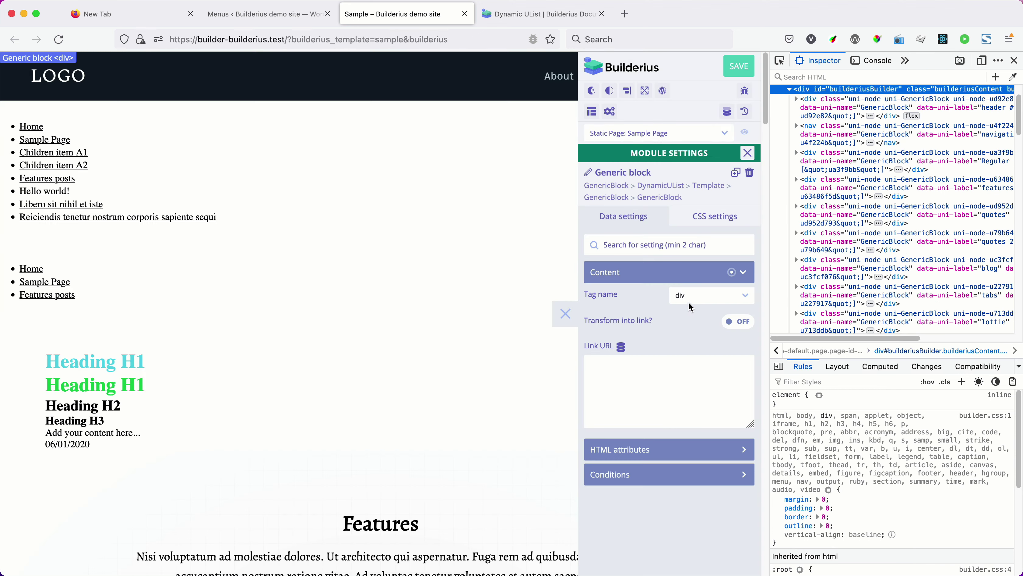
pyautogui.click(690, 305)
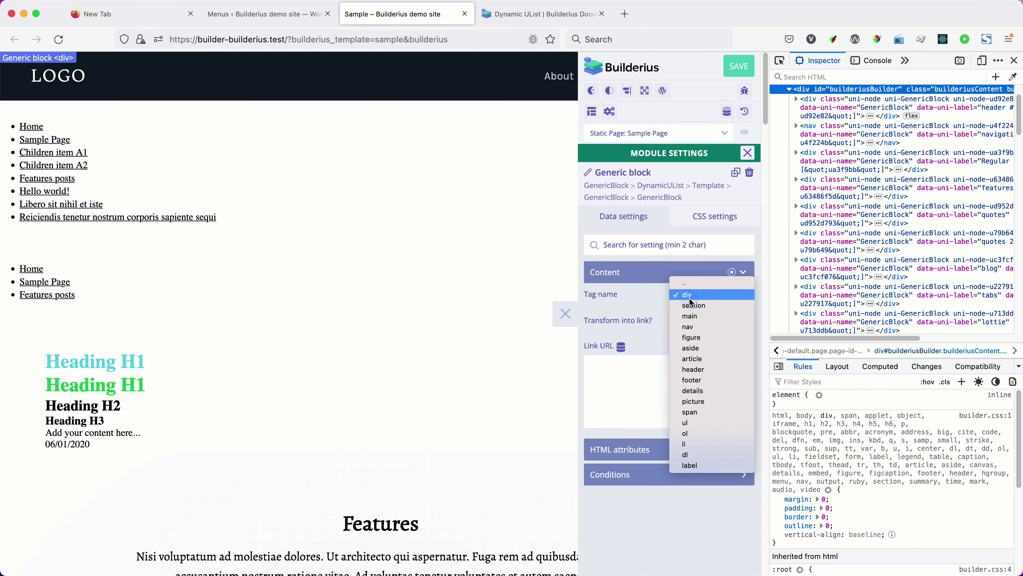
pyautogui.click(701, 424)
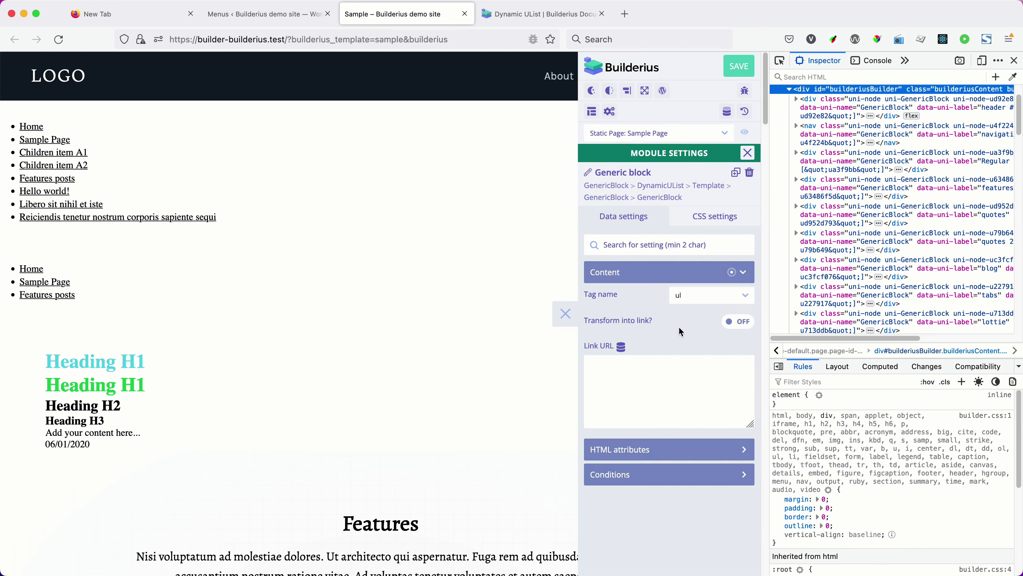
pyautogui.click(749, 153)
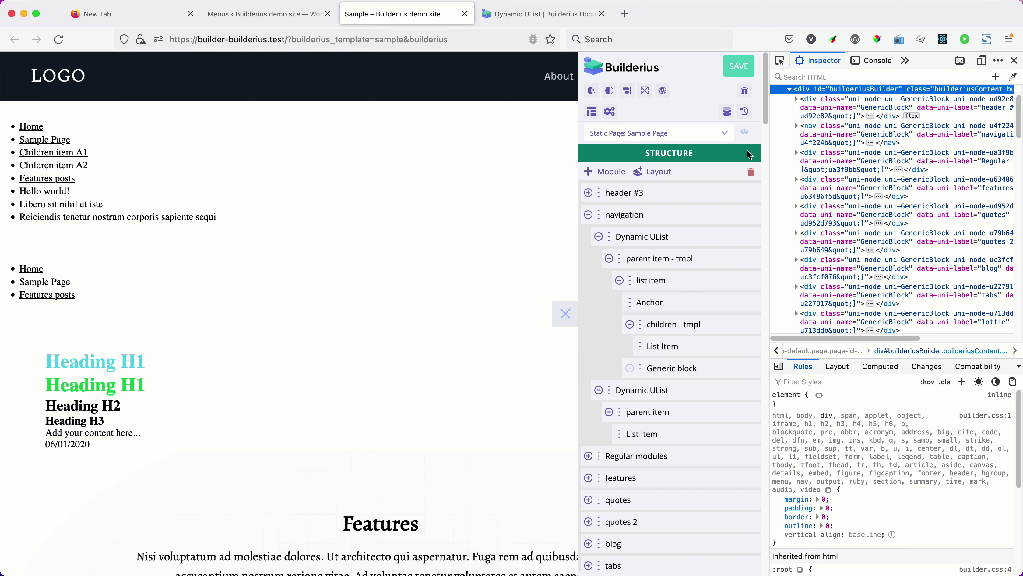
# Rename the new Generic block as "ul for children items".
pyautogui.click(669, 367)
pyautogui.click(628, 180)
pyautogui.moveTo(637, 172); pyautogui.dragTo(585, 171)
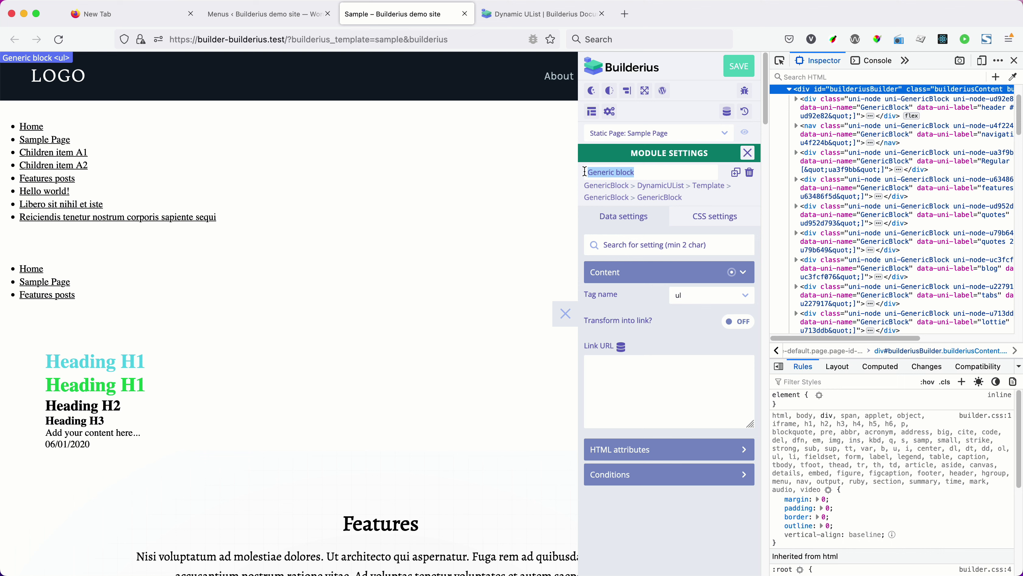
pyautogui.write('c')
pyautogui.write('l for children ite')
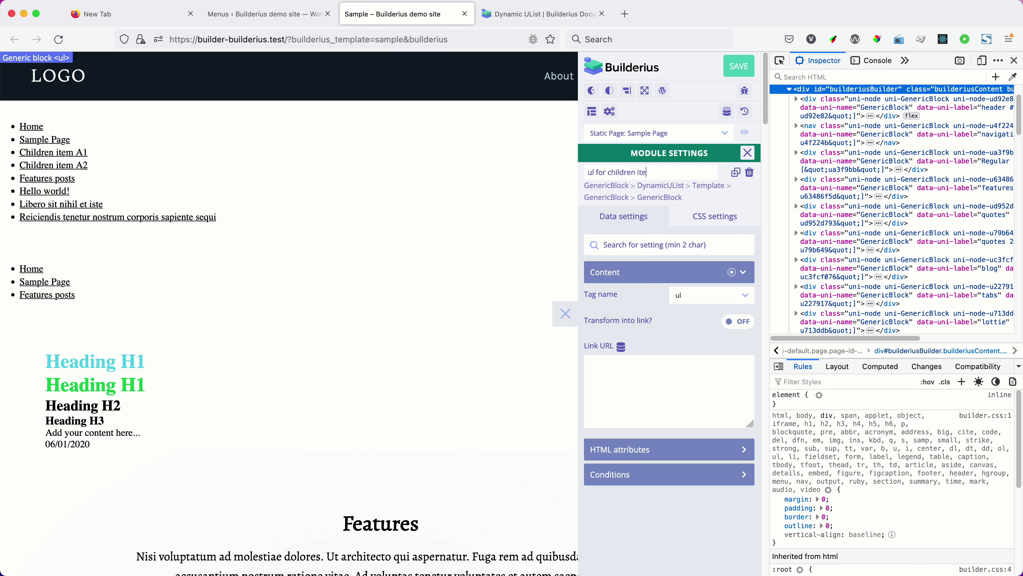
pyautogui.click(748, 153)
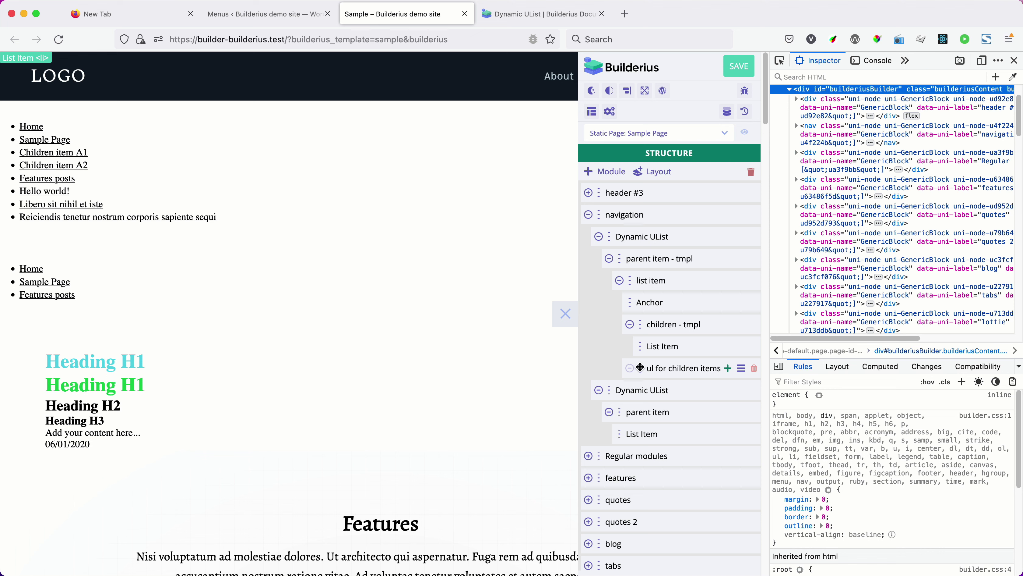
# Move "ul for children items" directly below the Anchor and nest the children - tmpl template inside it.
pyautogui.click(640, 367)
pyautogui.moveTo(641, 366); pyautogui.dragTo(643, 318)
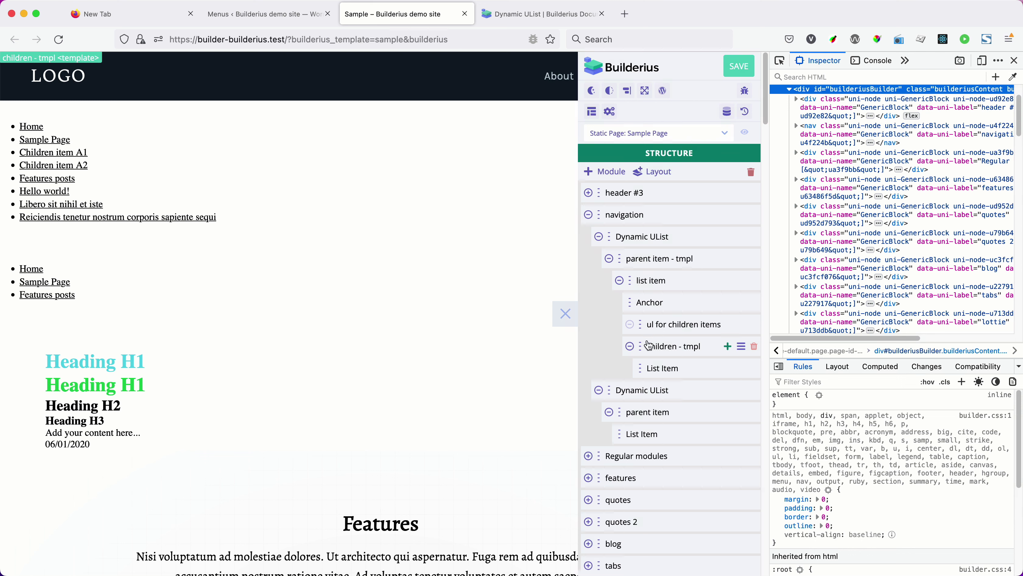
pyautogui.moveTo(640, 346); pyautogui.dragTo(685, 351)
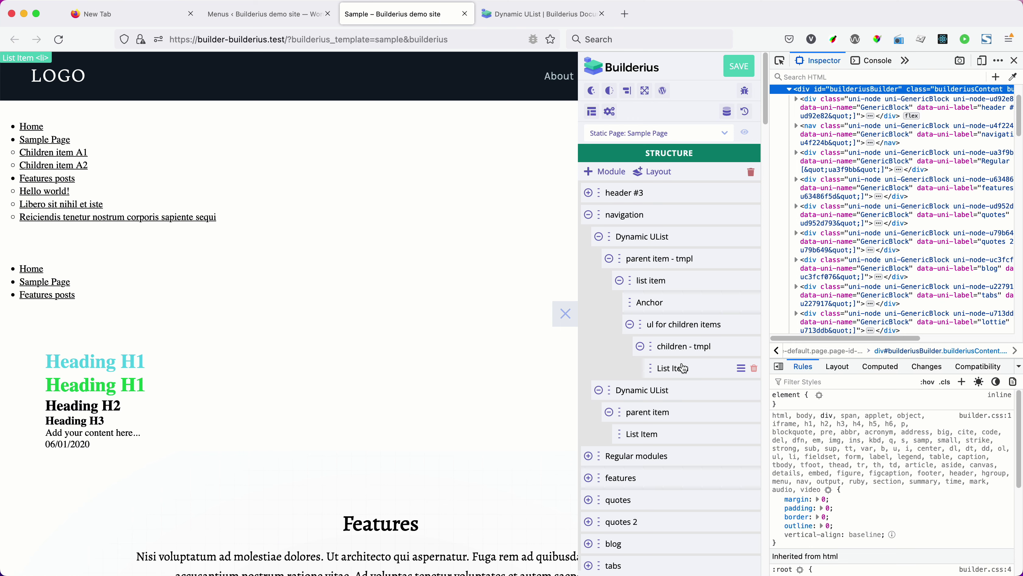
# Inspect the first Dynamic UList's markup and examine the nested ul and li elements under each parent item.
pyautogui.click(784, 62)
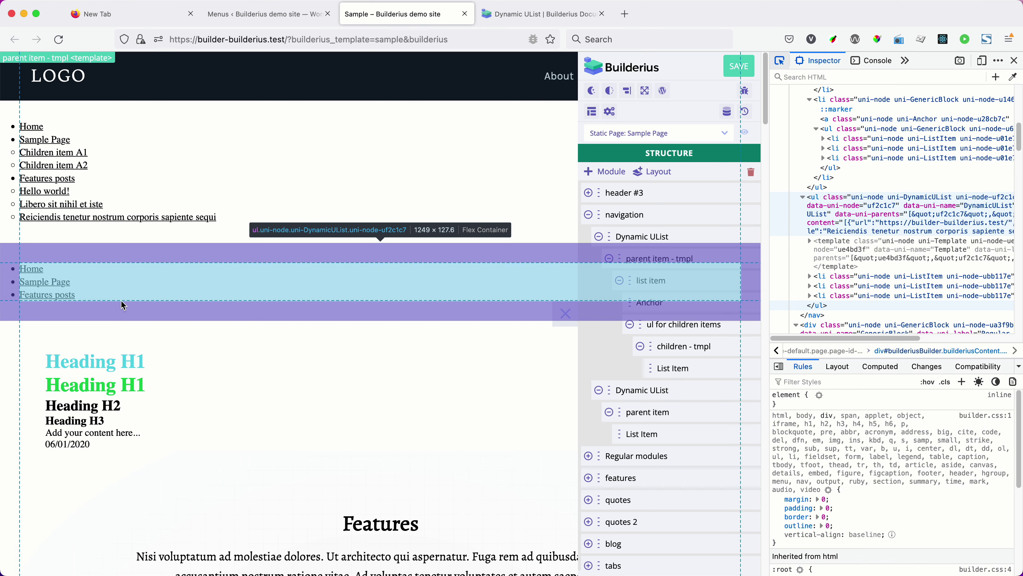
pyautogui.press('Escape')
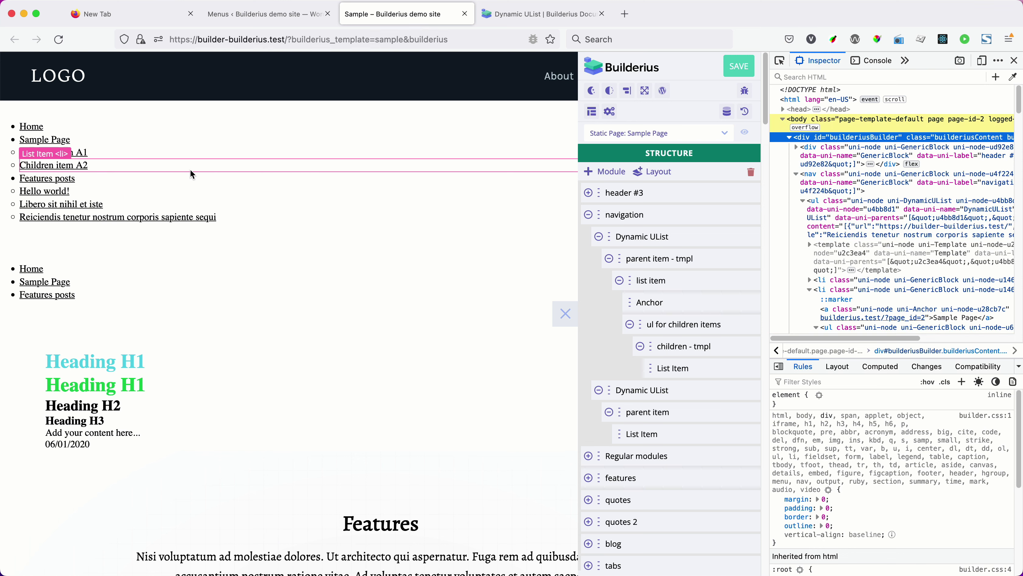
pyautogui.click(866, 217)
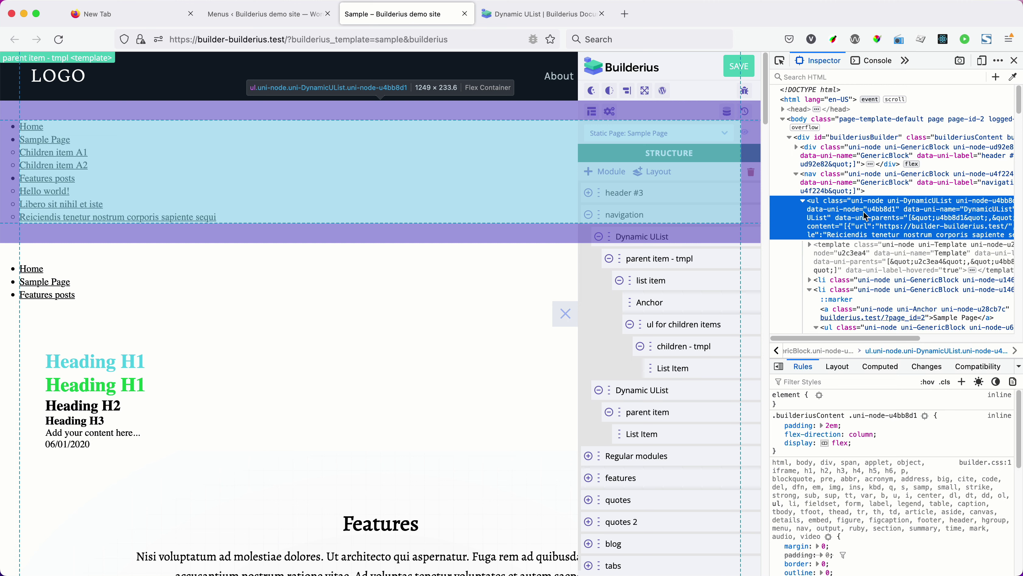
pyautogui.scroll(-5, 867, 217)
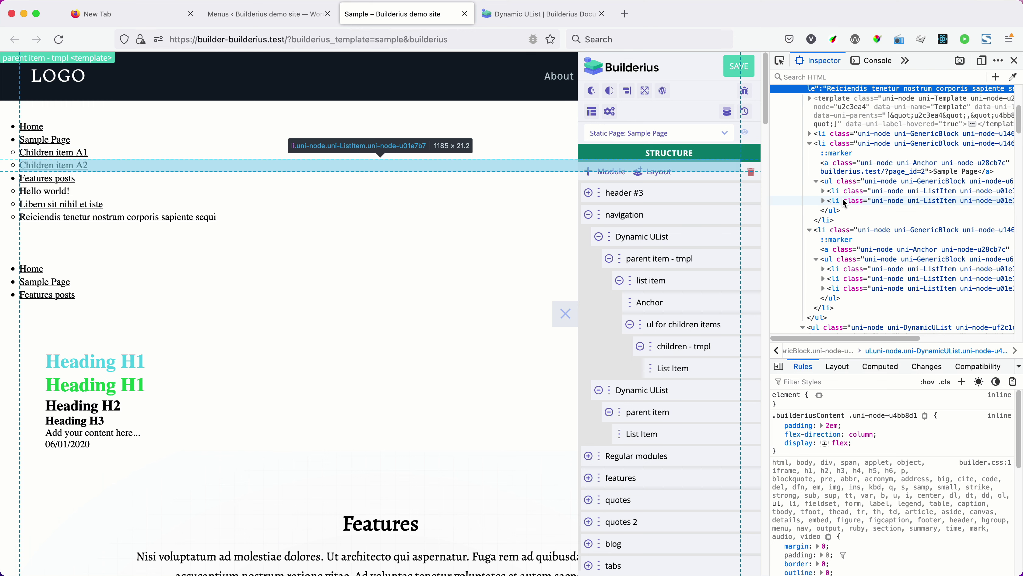
# Create a new CSS selector "ul" for the first Dynamic UList in the navigation.
pyautogui.click(653, 237)
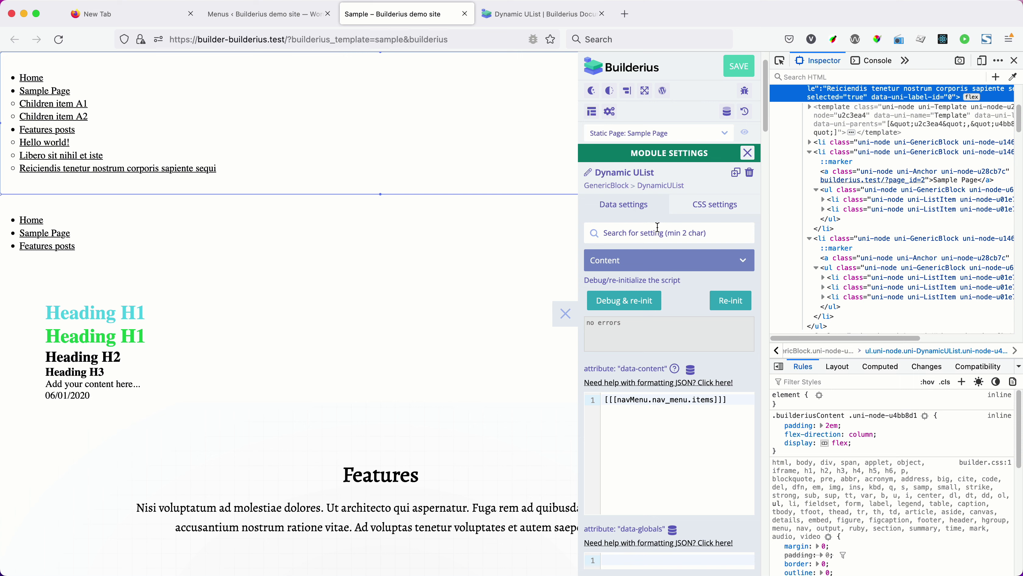
pyautogui.click(713, 207)
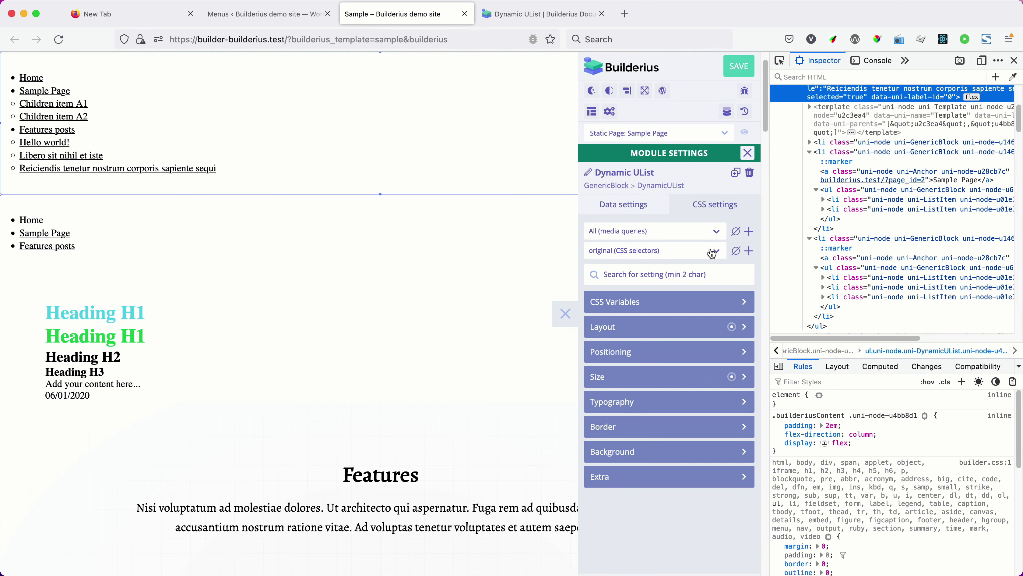
pyautogui.click(749, 251)
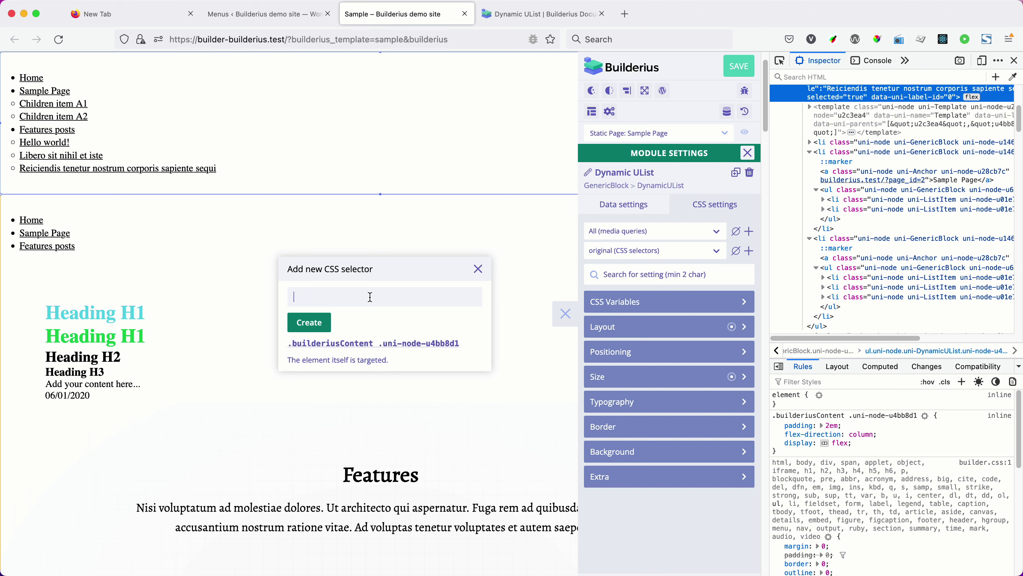
pyautogui.write('>')
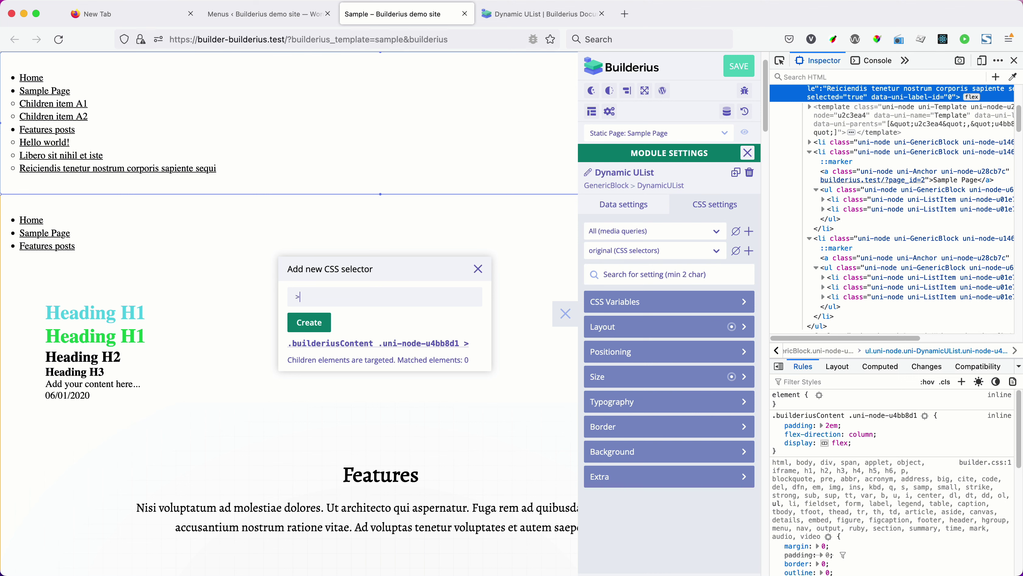
pyautogui.press('BackSpace')
pyautogui.press('BackSpace')
pyautogui.write('ul')
pyautogui.click(322, 324)
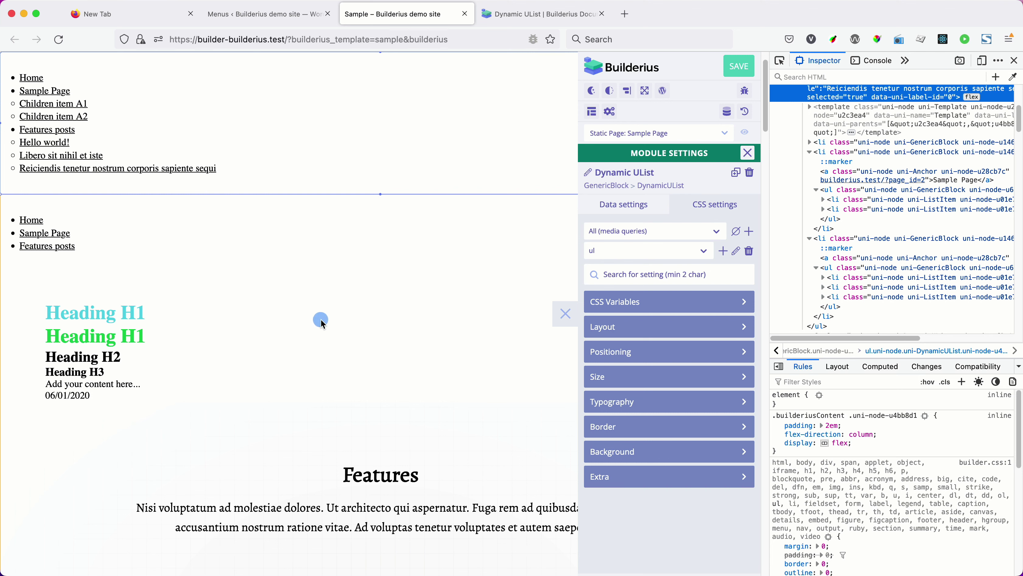
# Set a left margin of 2 em on the "ul" selector of the first Dynamic UList and leave its settings.
pyautogui.click(680, 381)
pyautogui.click(597, 434)
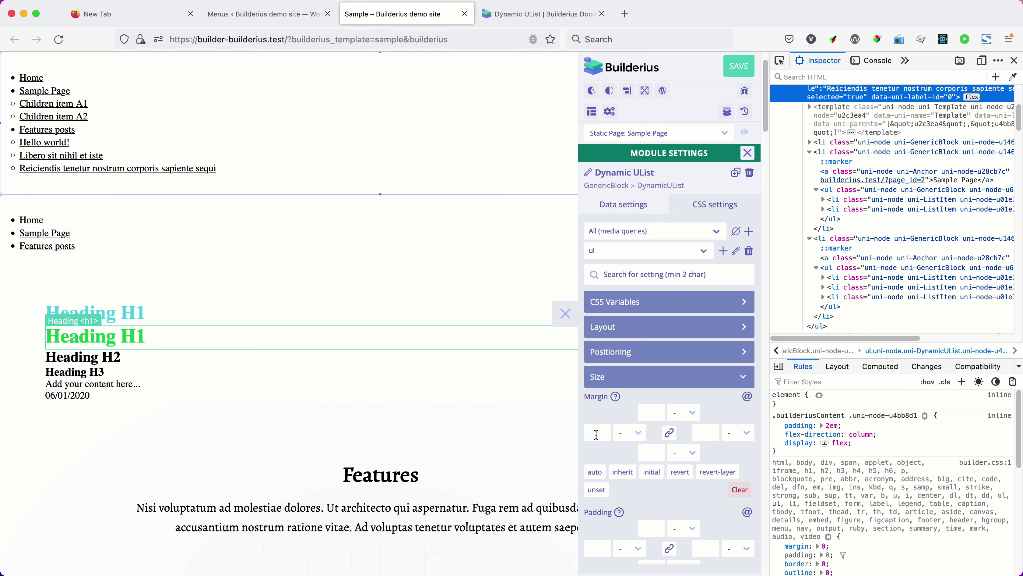
pyautogui.write('2')
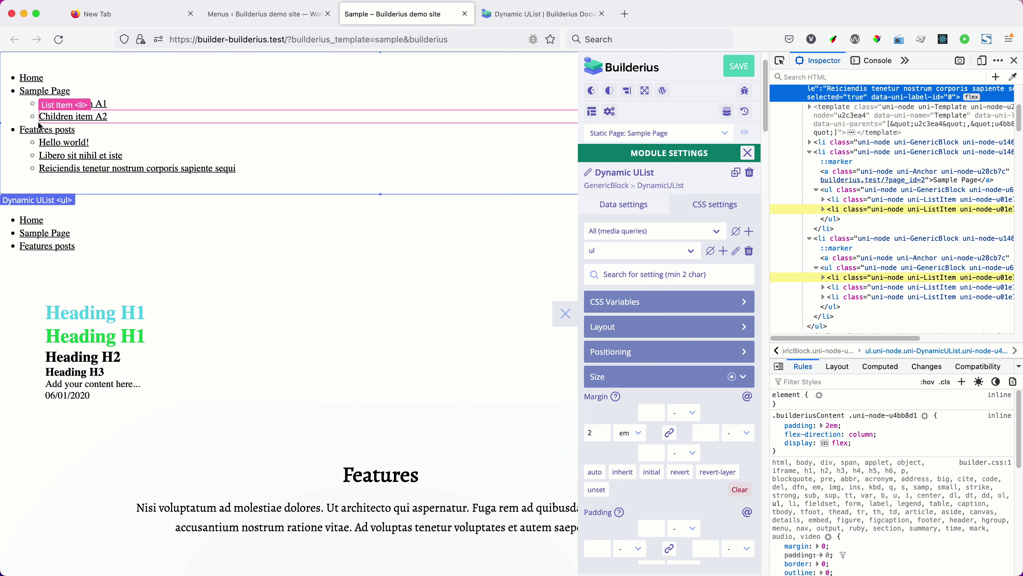
pyautogui.click(749, 154)
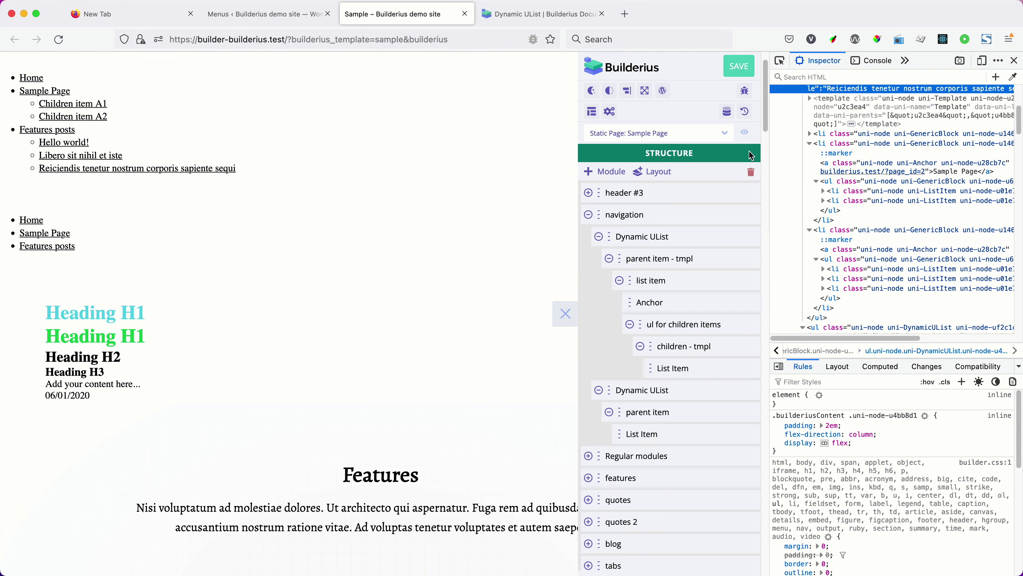
# Examine the Home list item's markup and compare its nested ul with those of the other parent items.
pyautogui.click(728, 192)
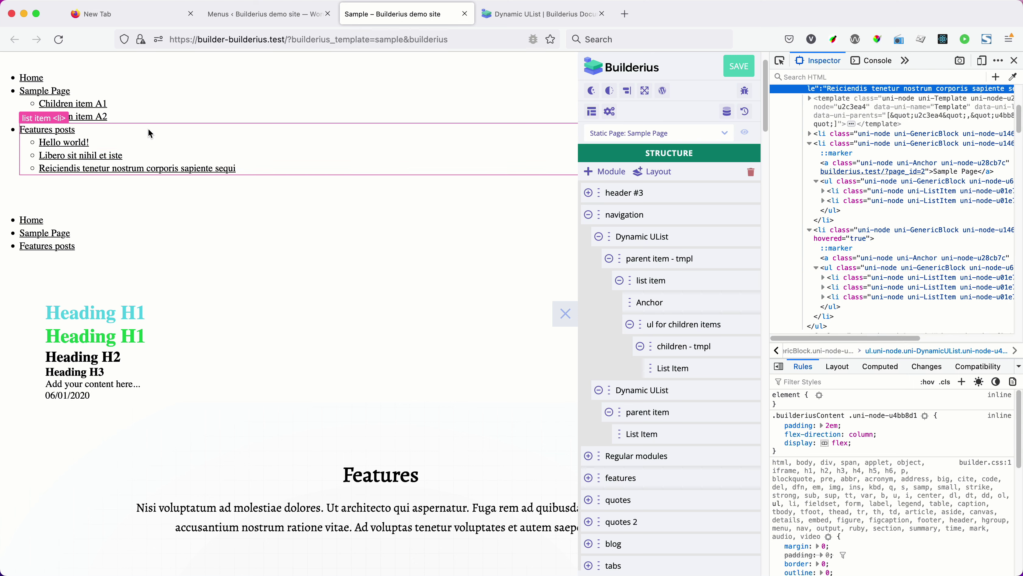
pyautogui.click(810, 134)
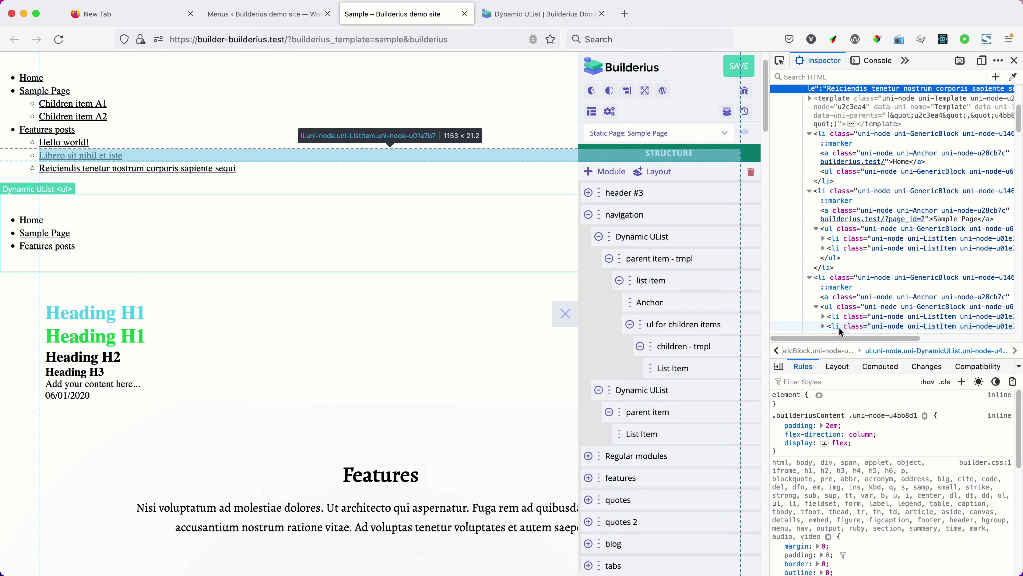
pyautogui.moveTo(840, 338); pyautogui.dragTo(873, 340)
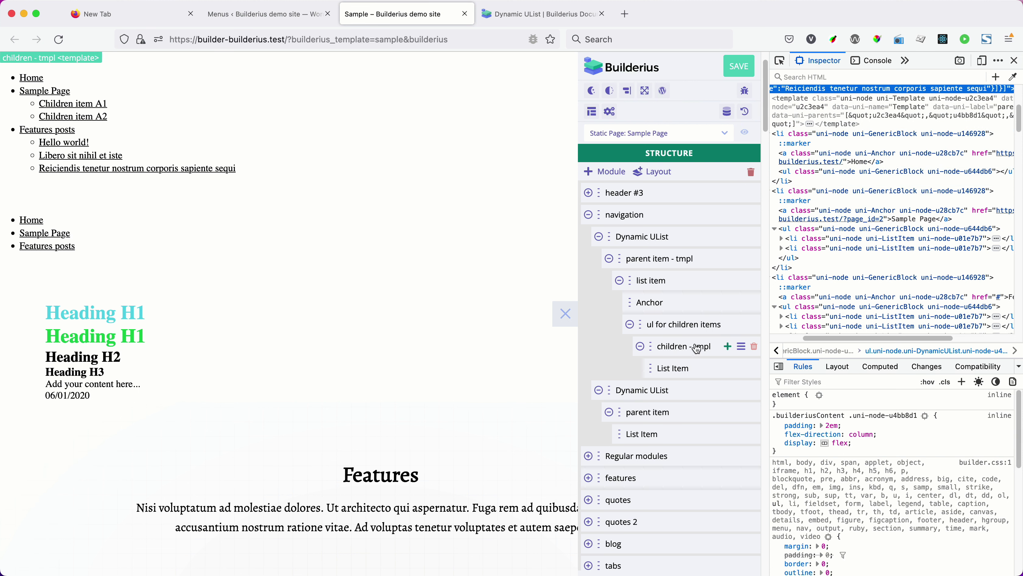
# Add a Template module inside the first Dynamic UList's list item.
pyautogui.click(723, 282)
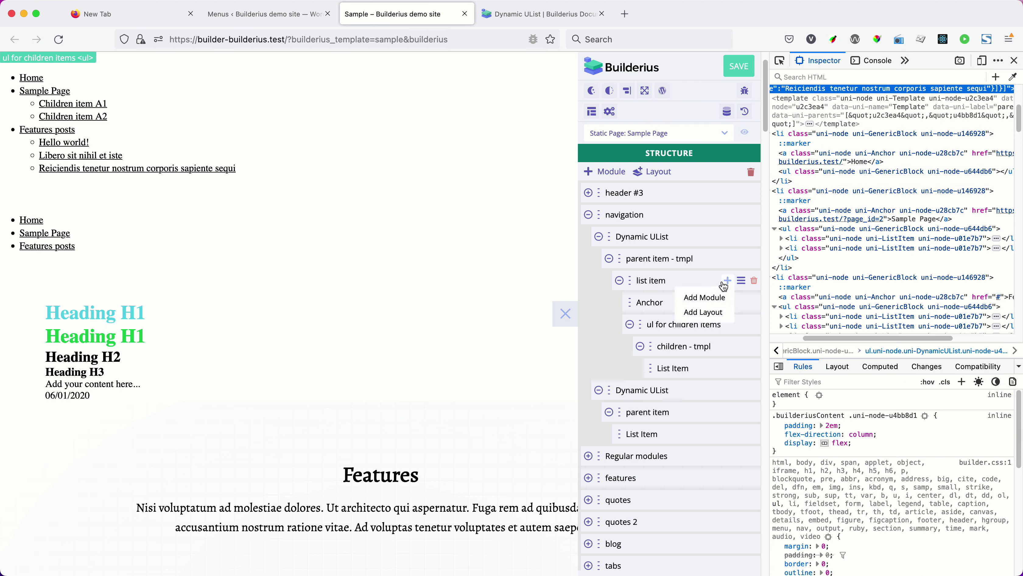
pyautogui.click(705, 298)
pyautogui.click(632, 180)
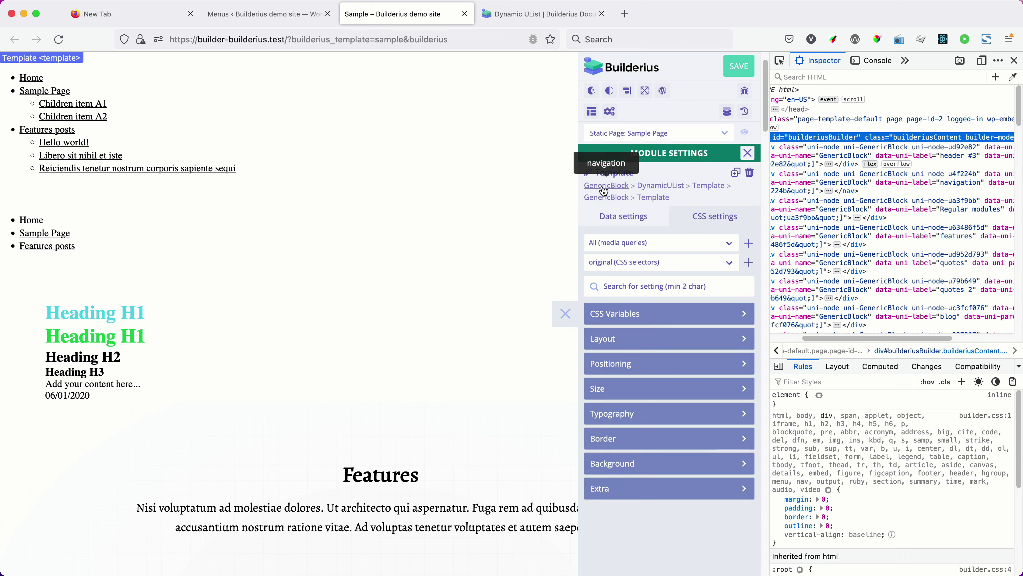
# Give the new Template a custom HTML attribute named data-partial.
pyautogui.click(623, 220)
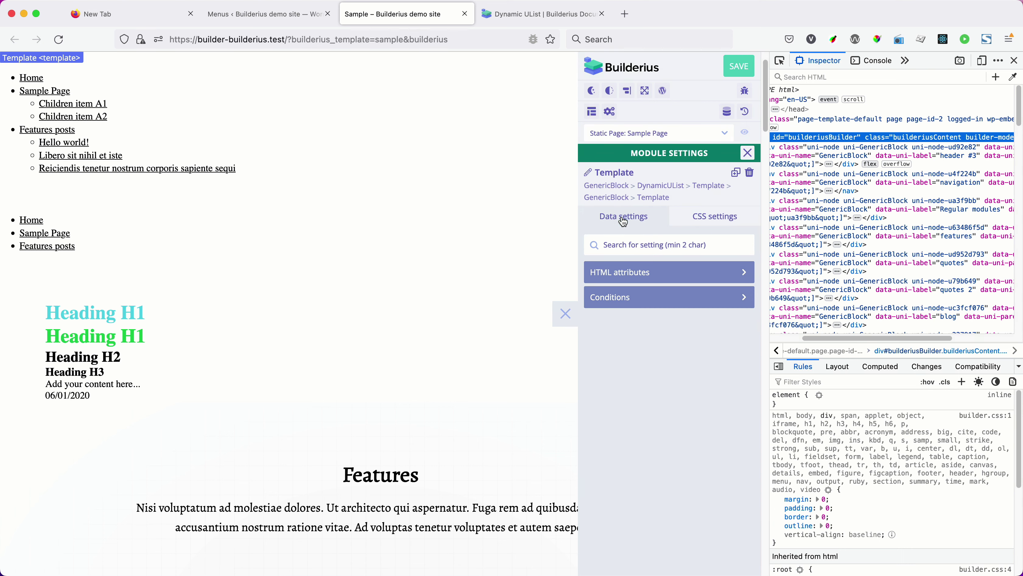
pyautogui.click(635, 278)
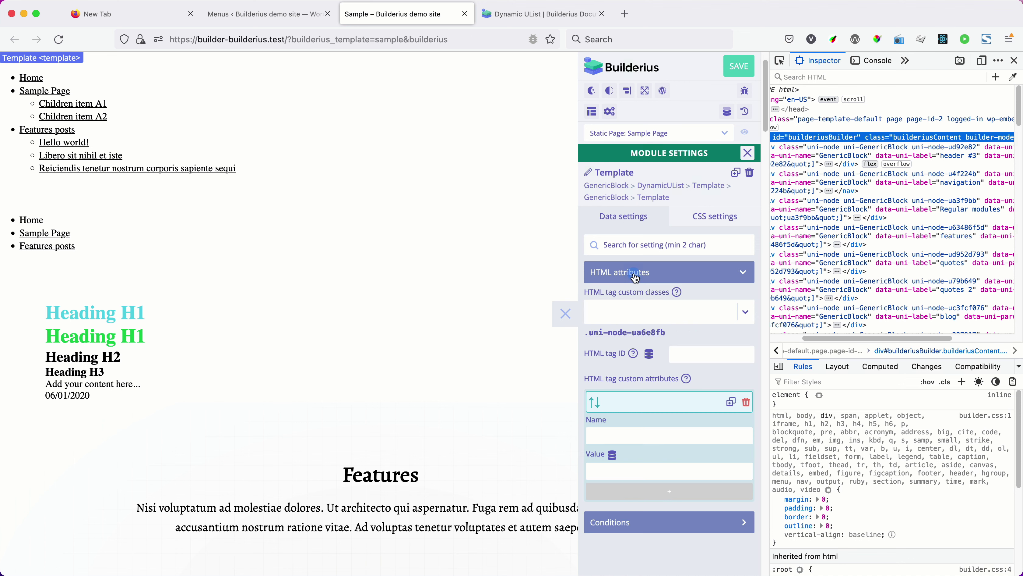
pyautogui.click(636, 436)
pyautogui.write('data-partial')
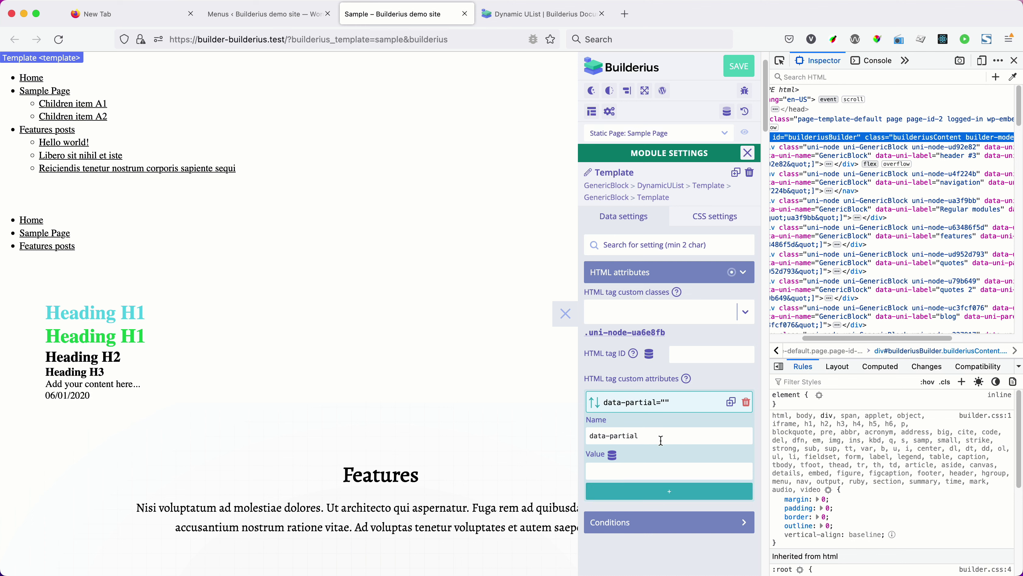
# Read how data-partial works and differs from data-section in the Dynamic UList documentation.
pyautogui.click(519, 14)
pyautogui.click(394, 315)
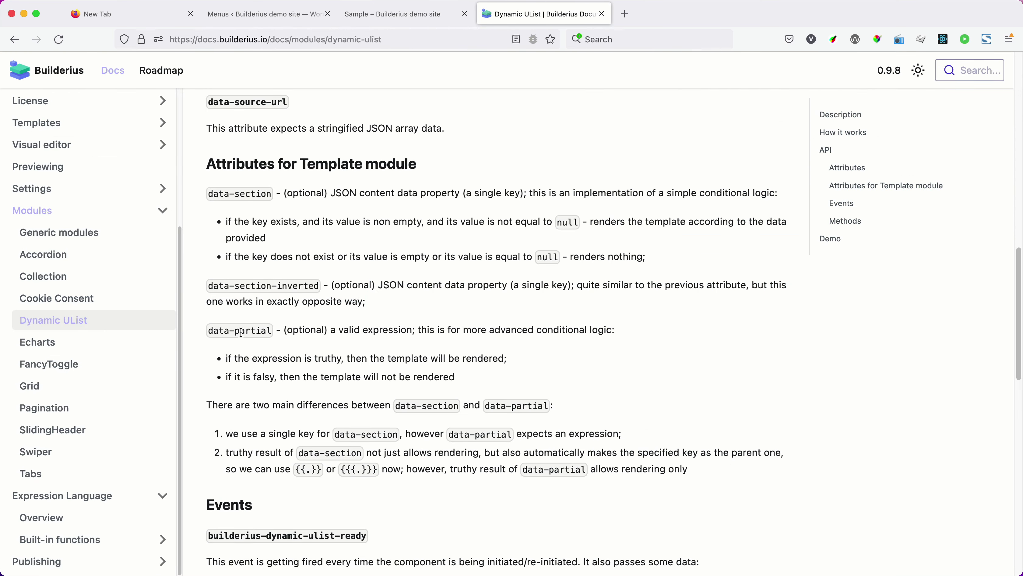
pyautogui.moveTo(209, 330); pyautogui.dragTo(273, 332)
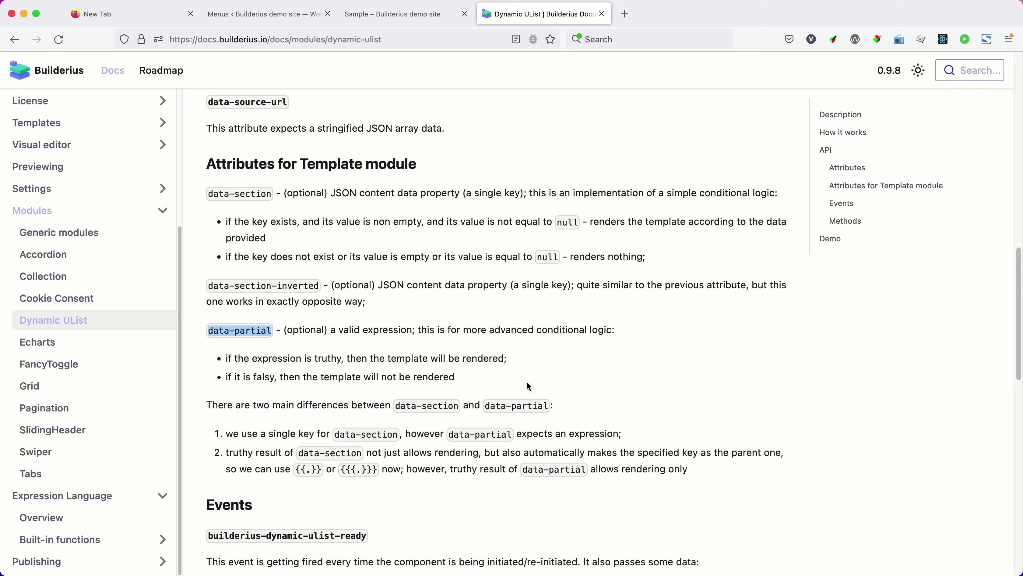
pyautogui.moveTo(206, 405); pyautogui.dragTo(549, 404)
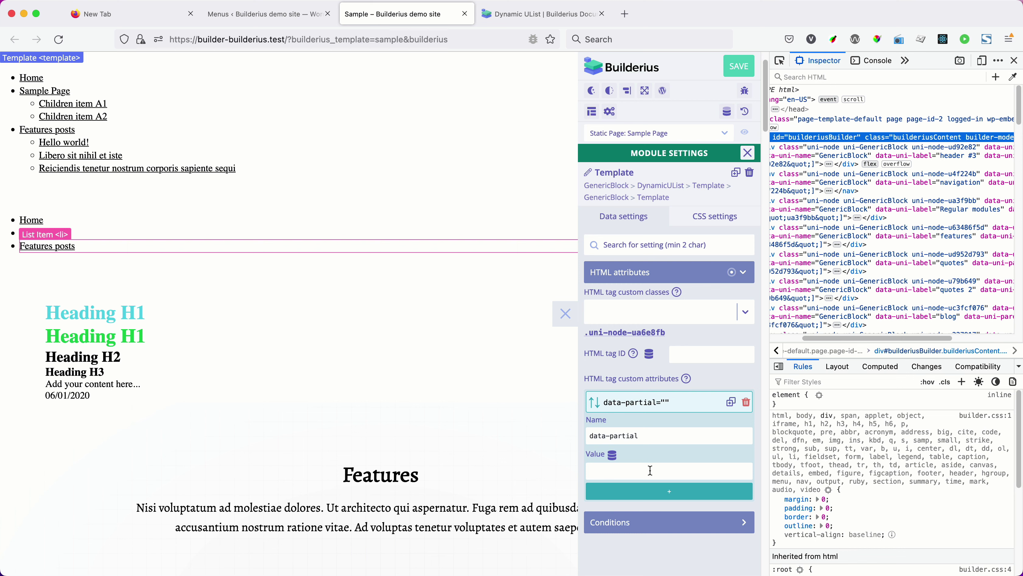
# Set the Template's data-partial value to !is_empty(children) and return to the structure.
pyautogui.click(650, 470)
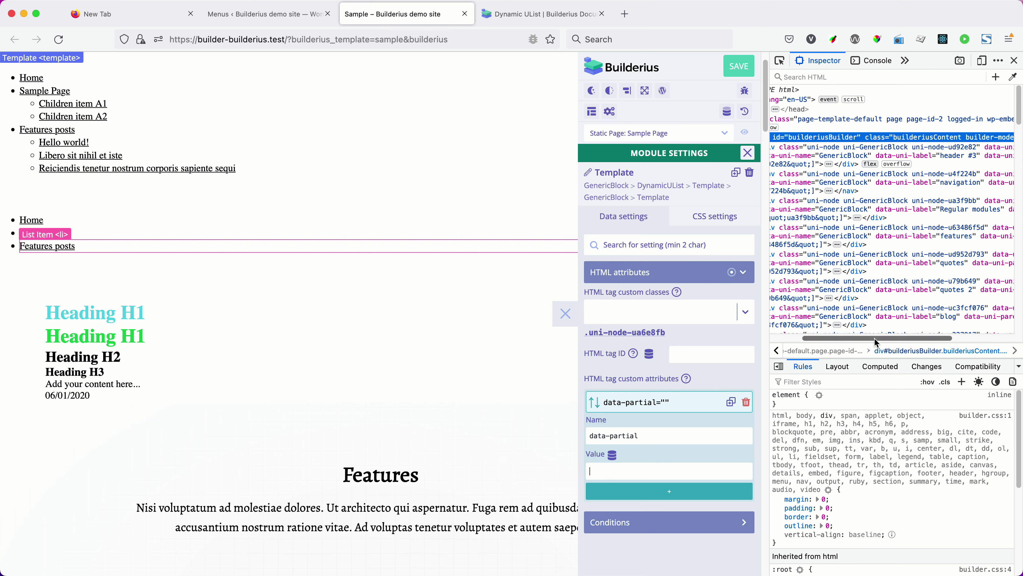
pyautogui.moveTo(875, 337); pyautogui.dragTo(840, 347)
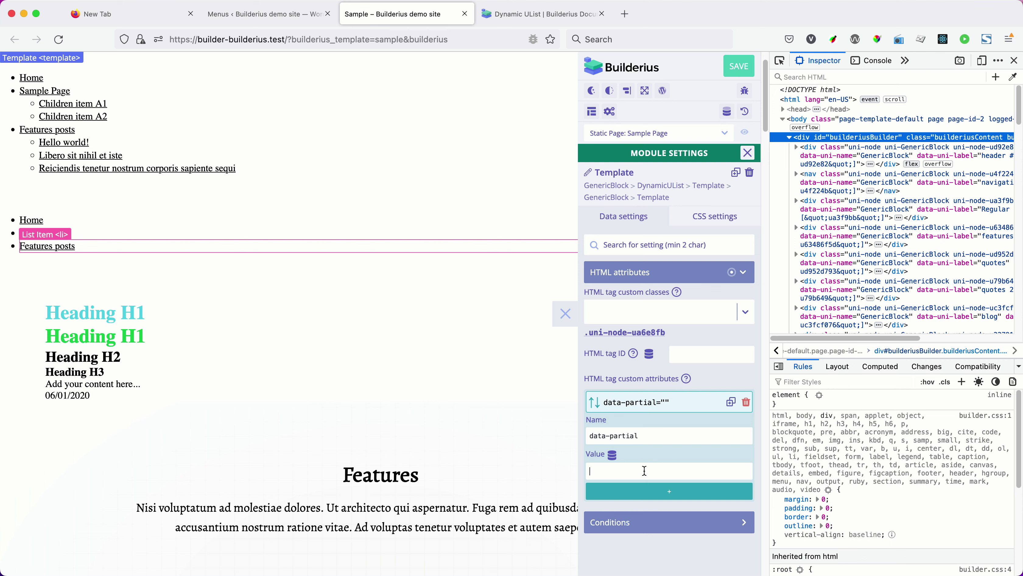
pyautogui.write('!is')
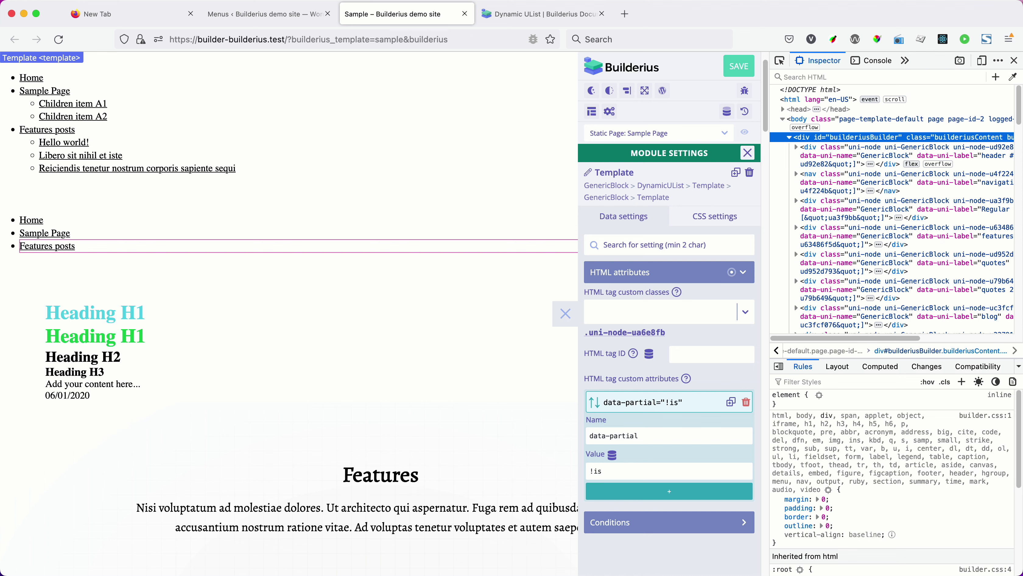
pyautogui.write('_empty')
pyautogui.write('()')
pyautogui.write('children')
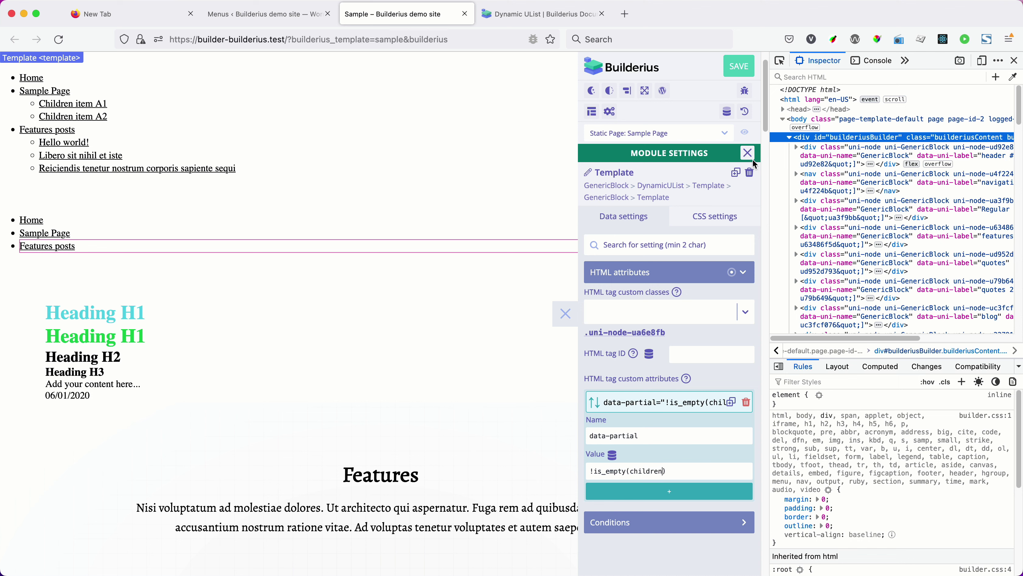
pyautogui.moveTo(667, 471); pyautogui.dragTo(589, 471)
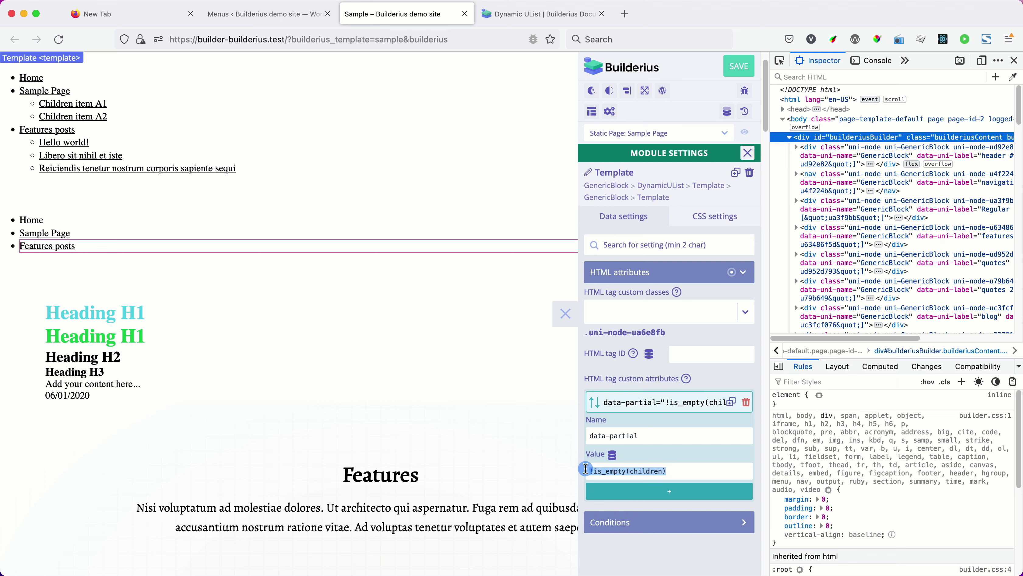
pyautogui.click(681, 469)
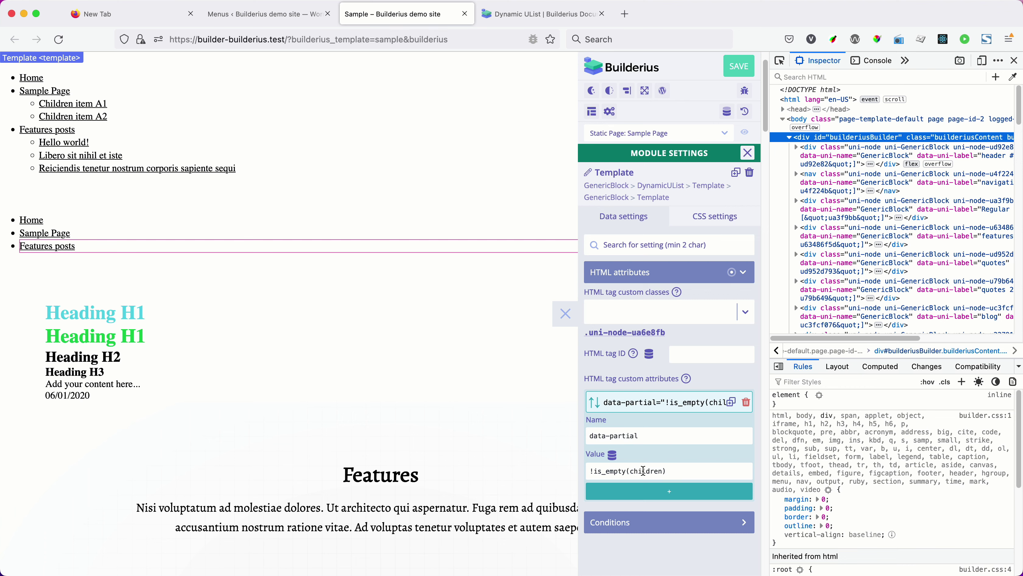
pyautogui.click(748, 153)
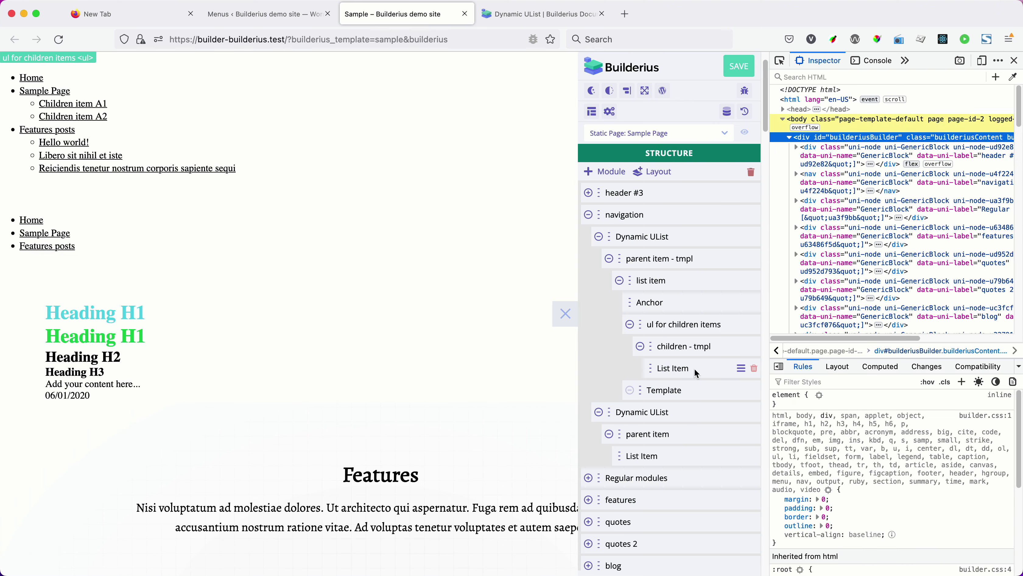
# Rename the new Template module as "displaying logic".
pyautogui.click(662, 390)
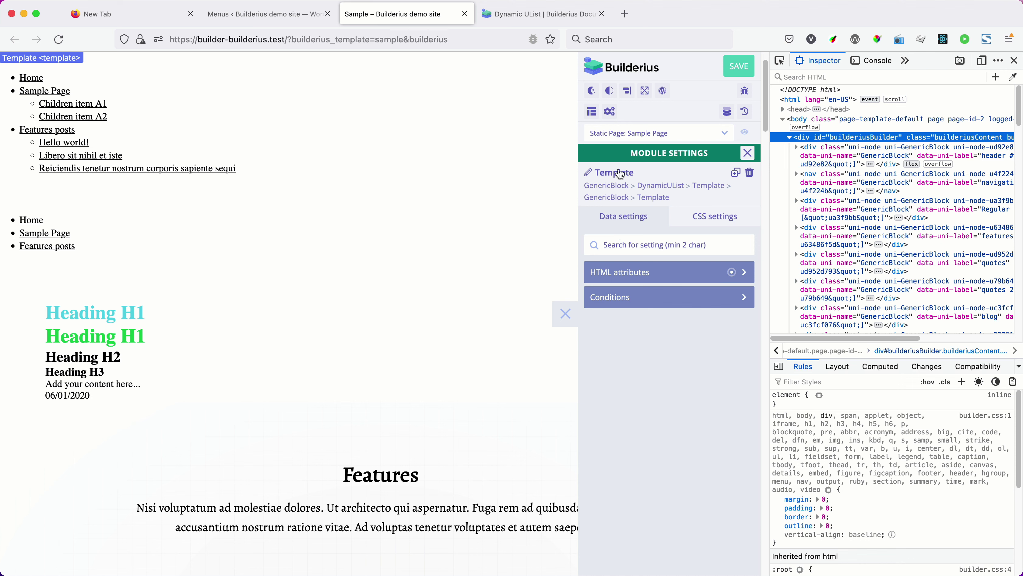
pyautogui.click(629, 278)
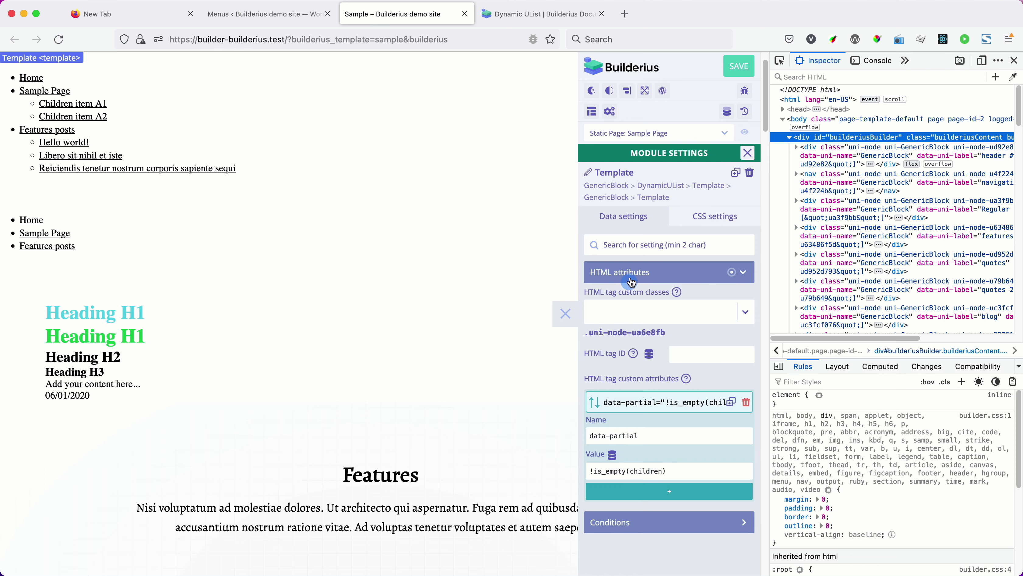
pyautogui.click(618, 172)
pyautogui.doubleClick(606, 172)
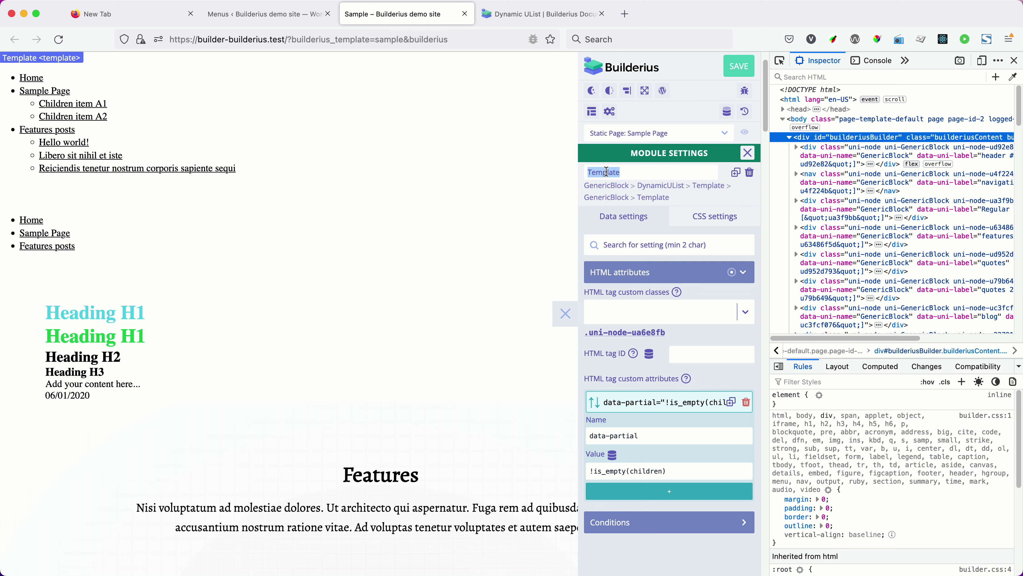
pyautogui.write('displaying logic')
pyautogui.click(748, 153)
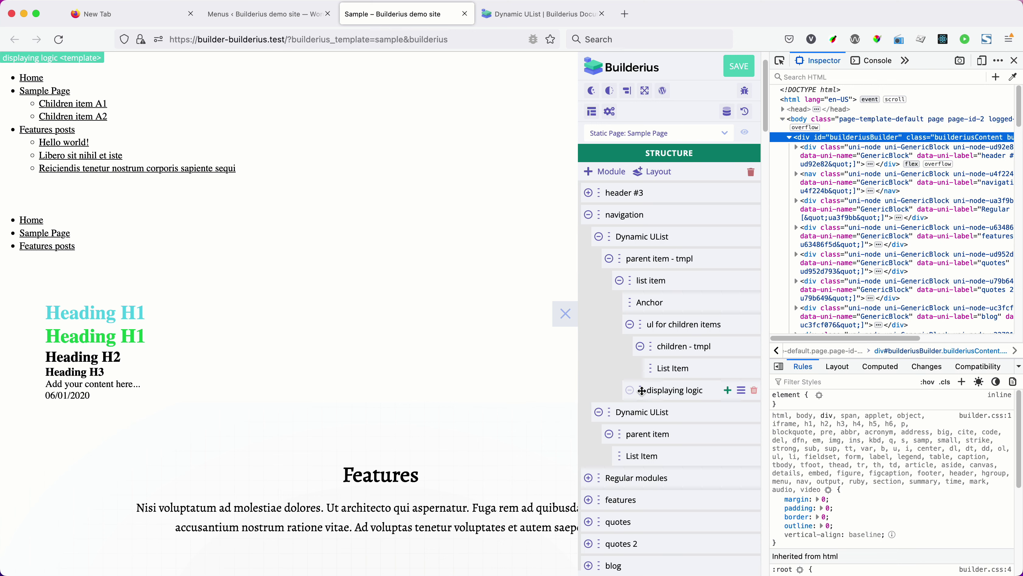
# Move "displaying logic" directly below the Anchor and nest "ul for children items" inside it.
pyautogui.moveTo(641, 390); pyautogui.dragTo(638, 320)
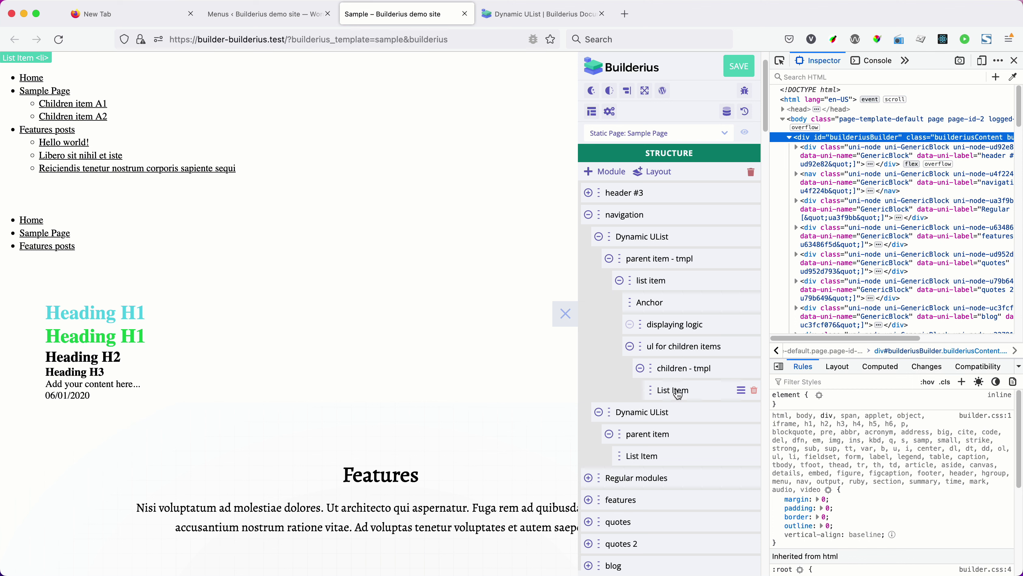
pyautogui.moveTo(641, 347); pyautogui.dragTo(651, 328)
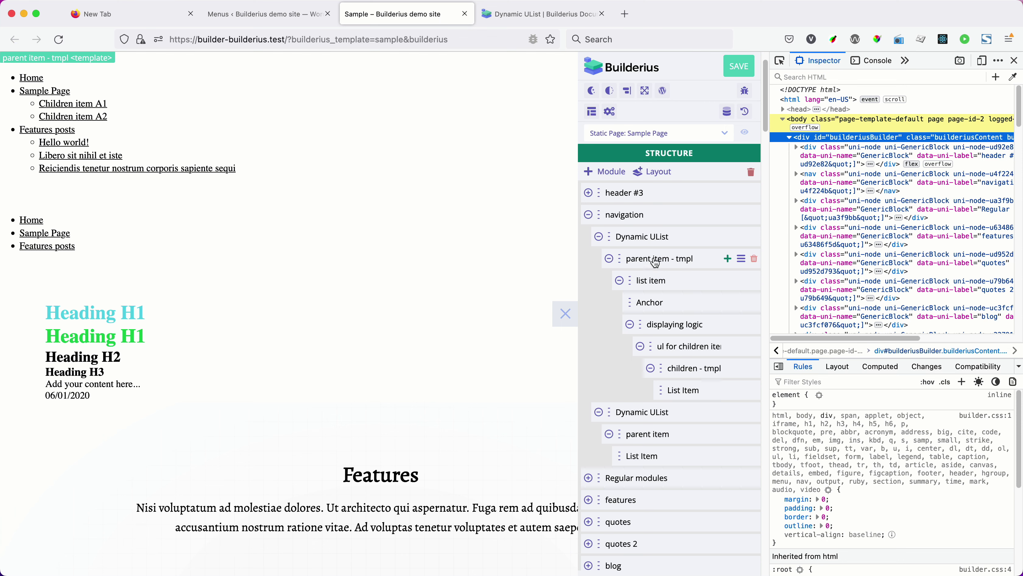
# Inspect the first menu's Home list item and check its markup for a nested ul.
pyautogui.click(780, 61)
pyautogui.click(125, 76)
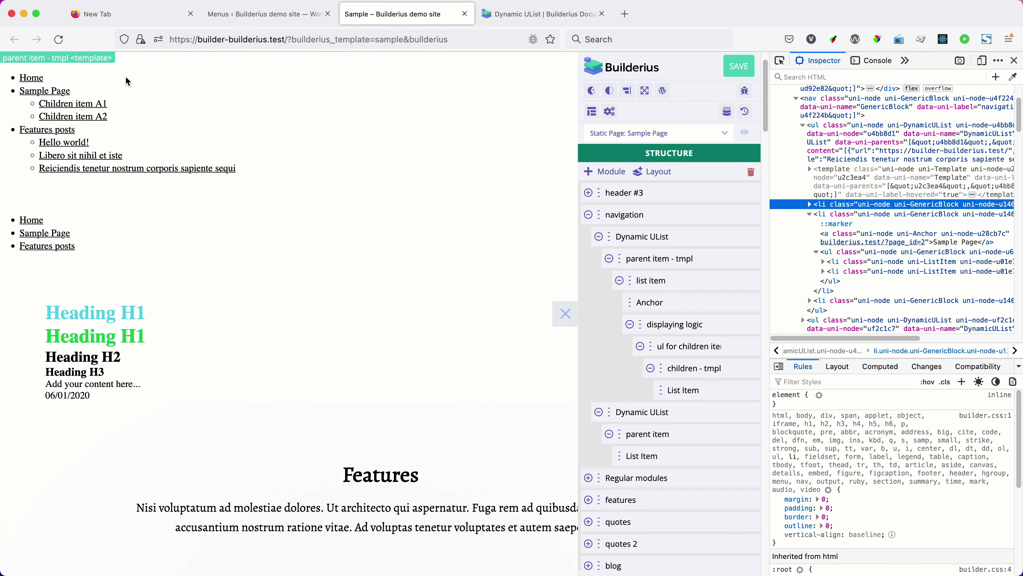
pyautogui.click(810, 205)
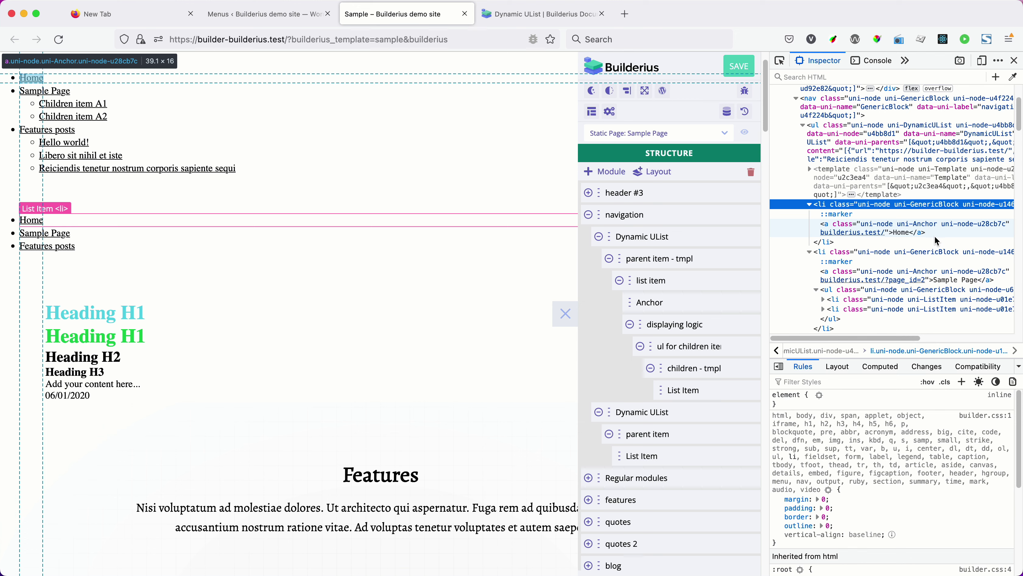
# Re-initialize the first Dynamic UList and examine the markup of its Home and Sample Page items.
pyautogui.click(645, 236)
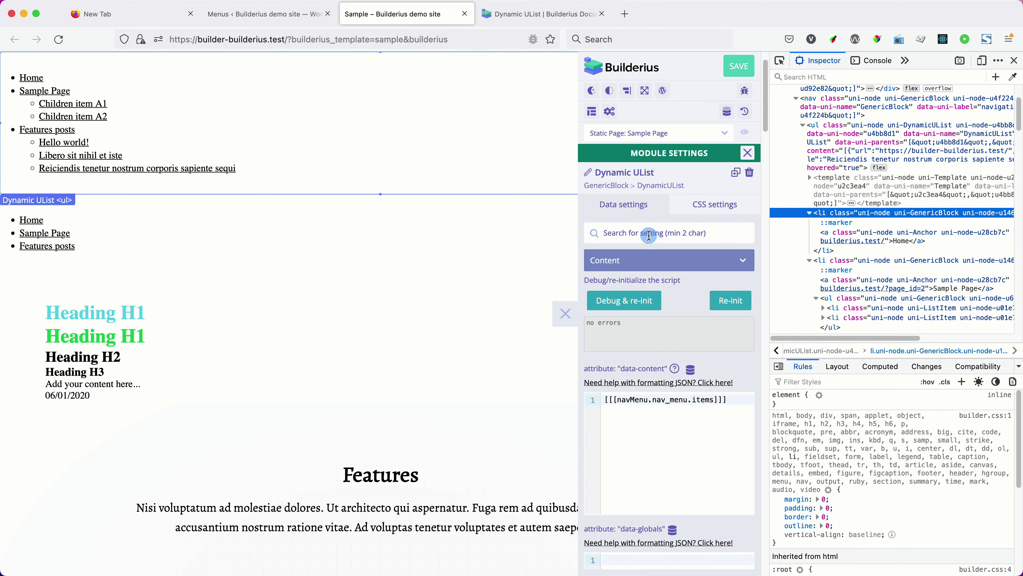
pyautogui.click(725, 297)
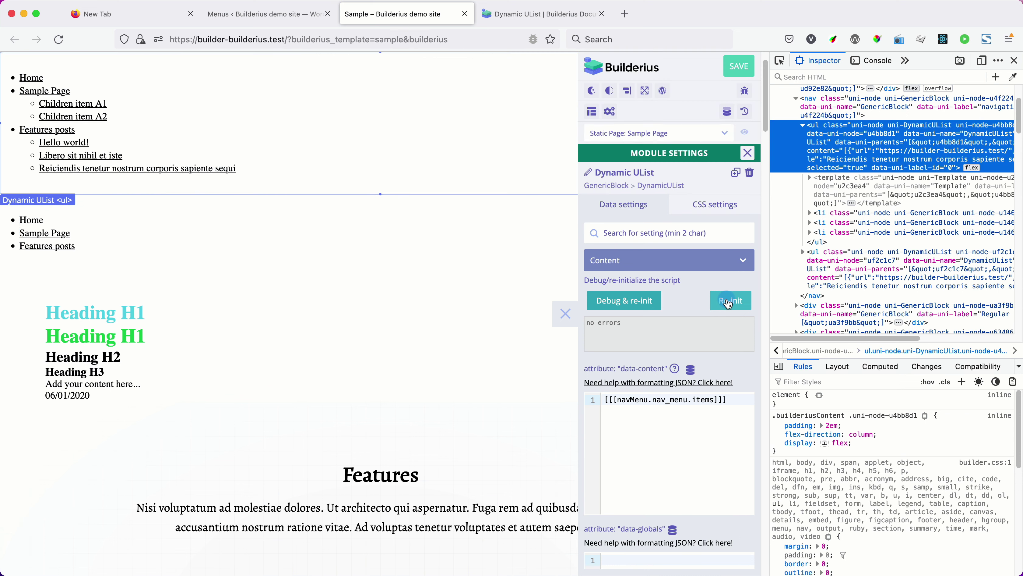
pyautogui.click(810, 213)
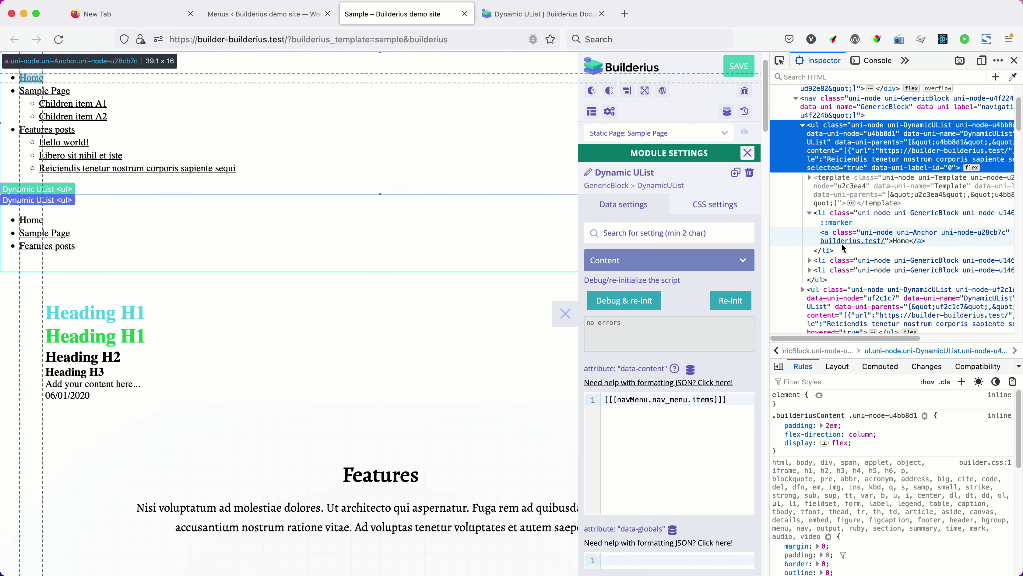
pyautogui.click(810, 260)
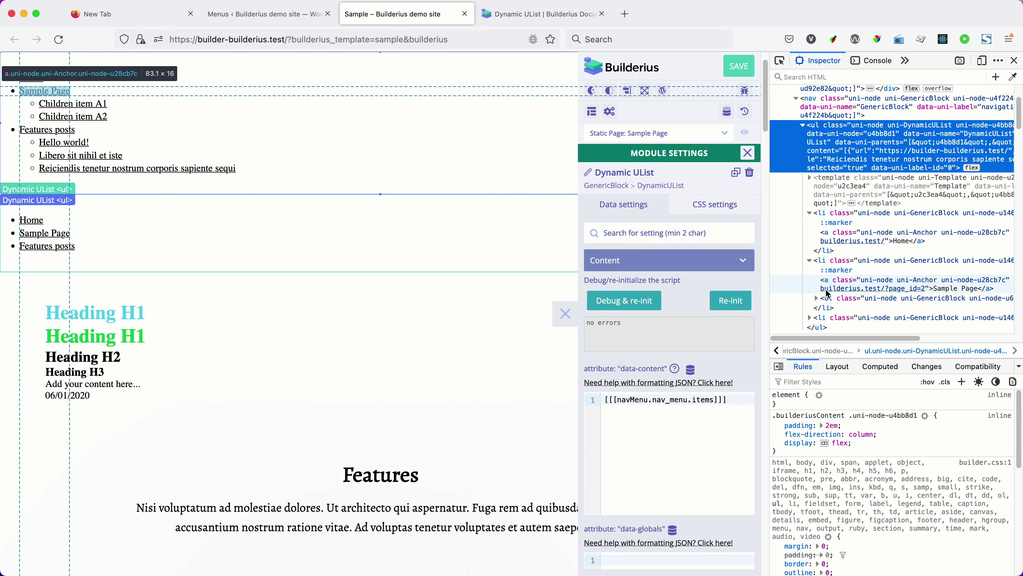
pyautogui.click(817, 298)
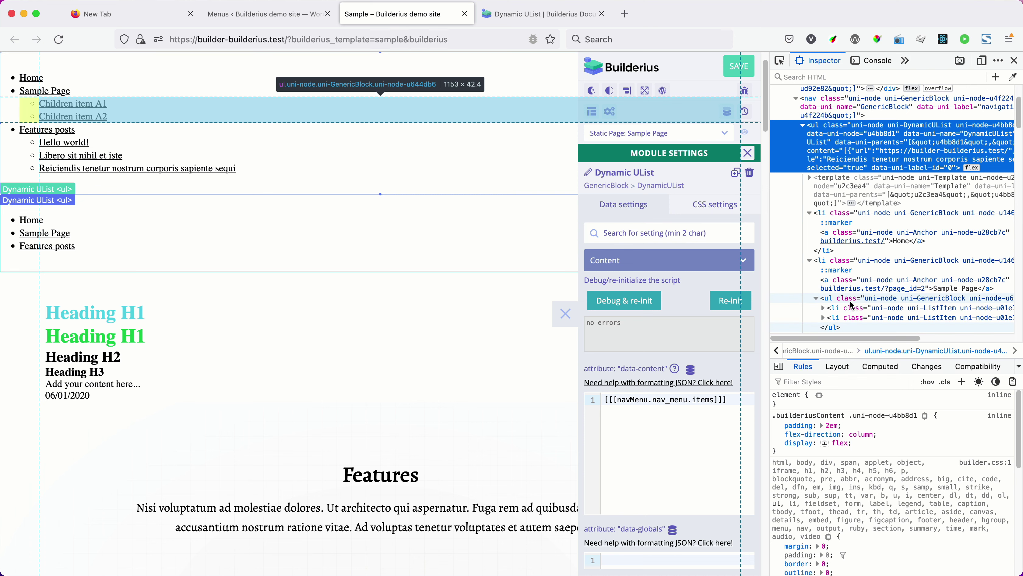